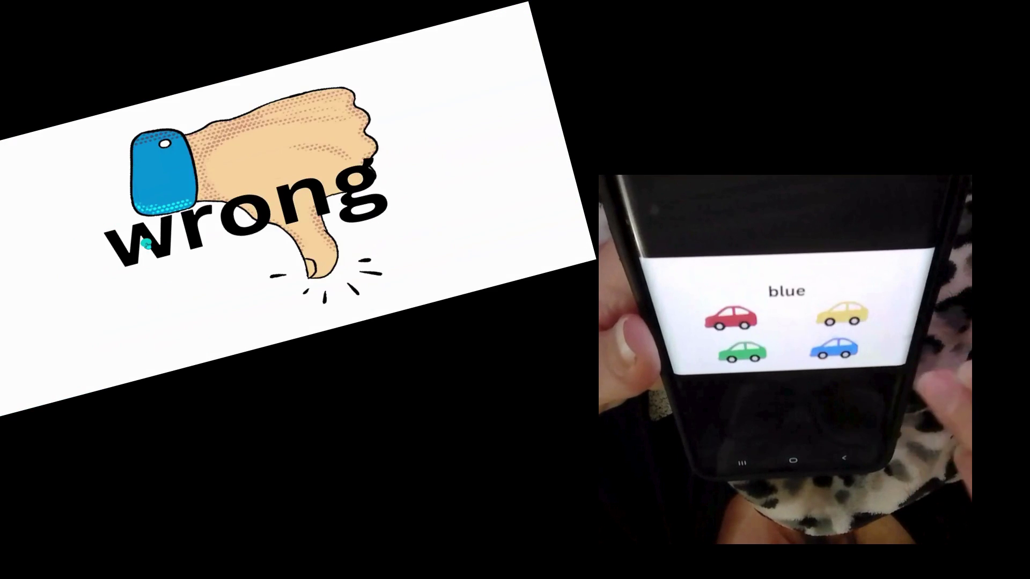
click(360, 189)
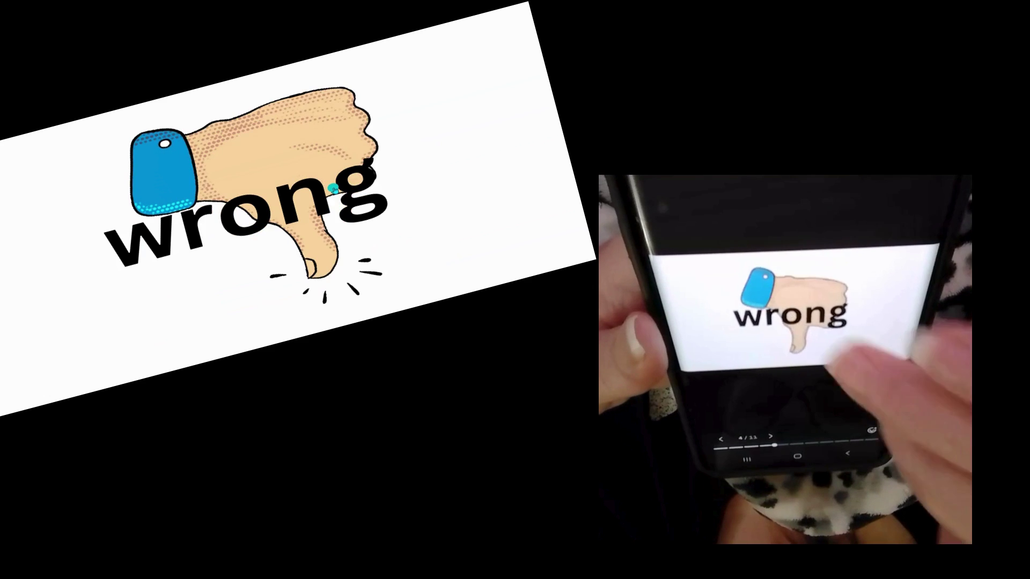
click(385, 263)
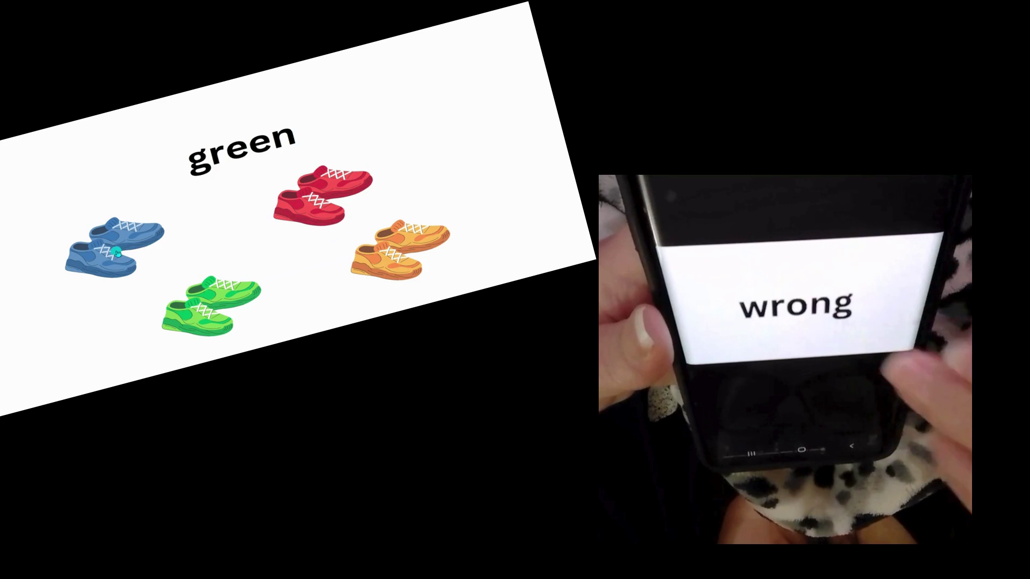
click(308, 185)
click(378, 253)
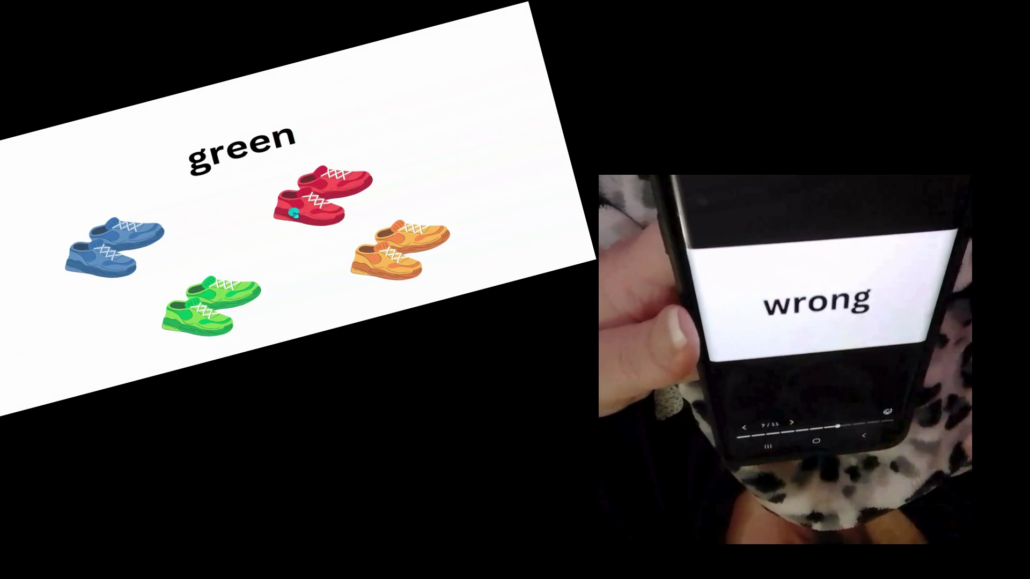
click(217, 292)
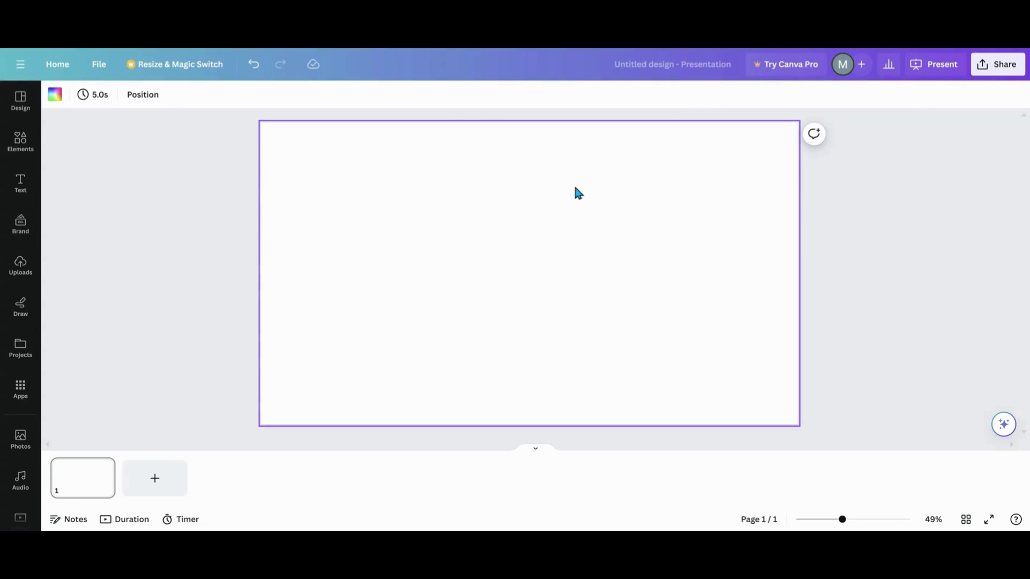
- Add a heading text box to the first page and move it slightly above the page centre
click(20, 192)
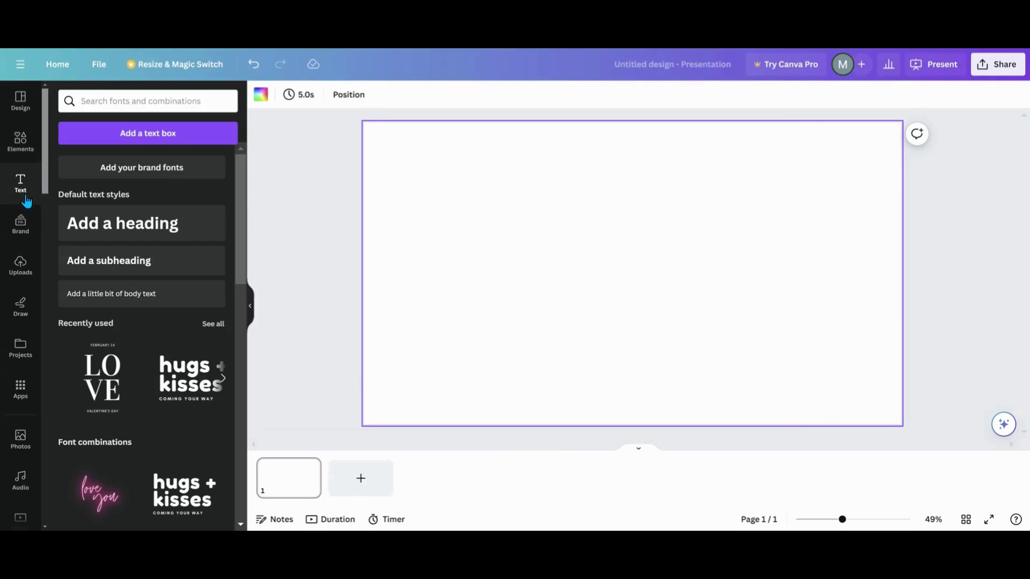
click(98, 223)
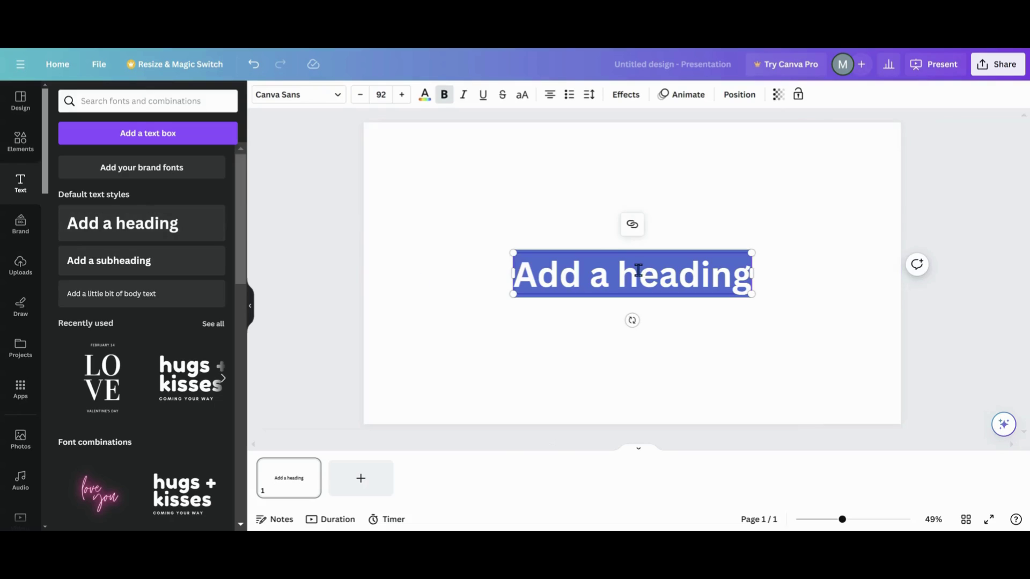
click(705, 339)
drag(687, 289, 691, 247)
- Replace the heading's placeholder text with "match the word to the color", broken onto two lines before "the color"
double_click(727, 233)
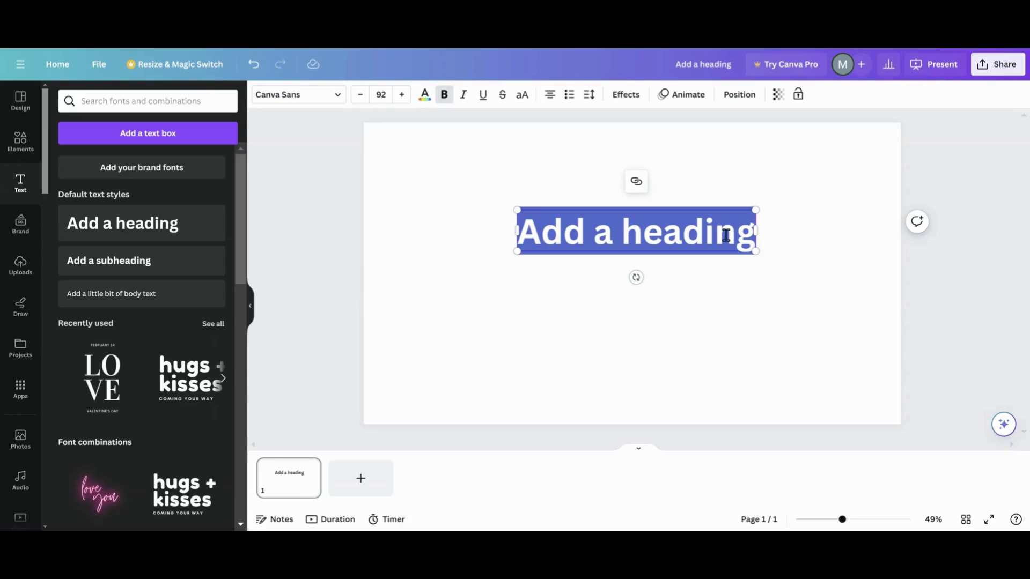
text(m)
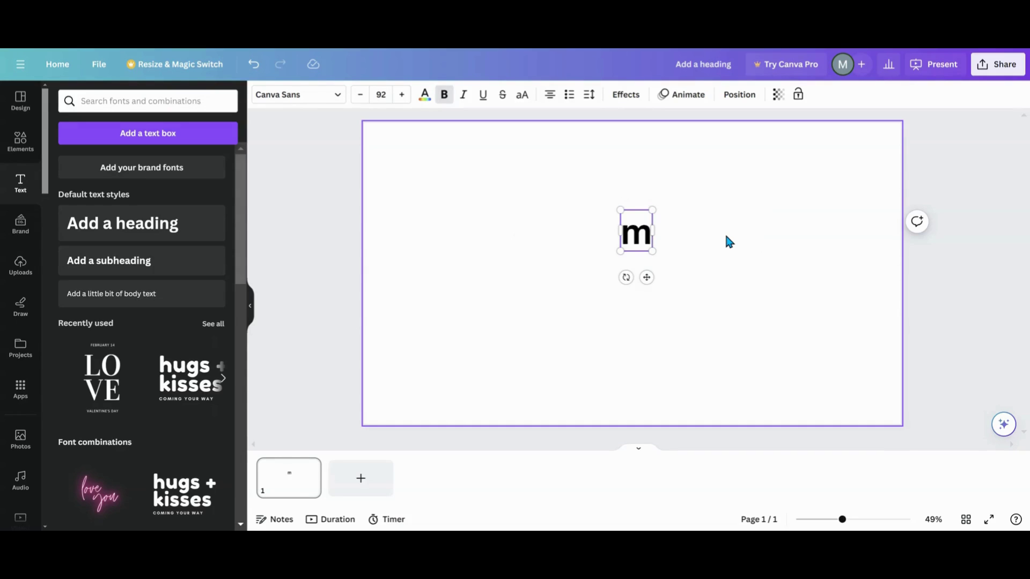
text(atch)
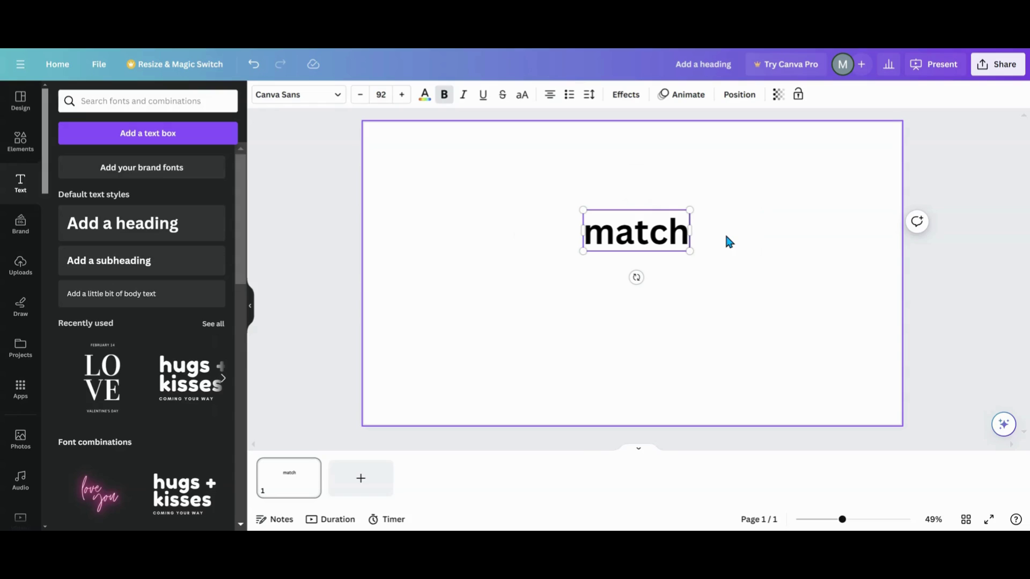
text( the)
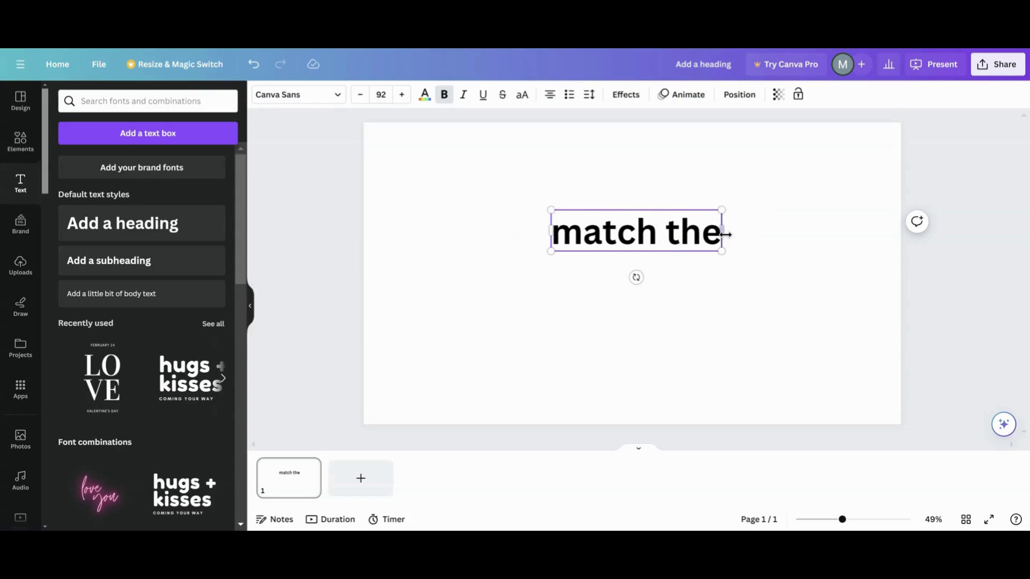
text( wor)
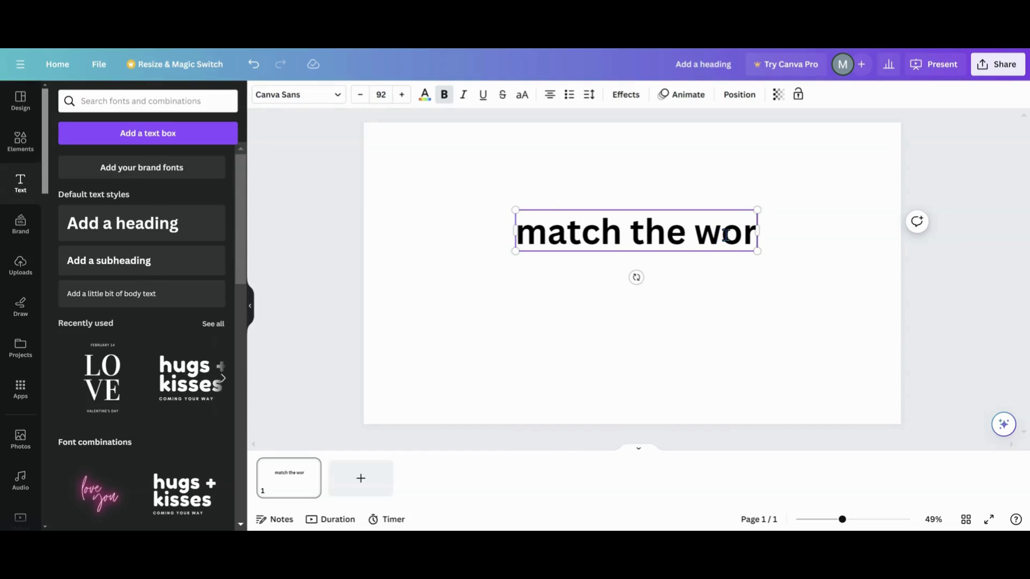
text(d to the)
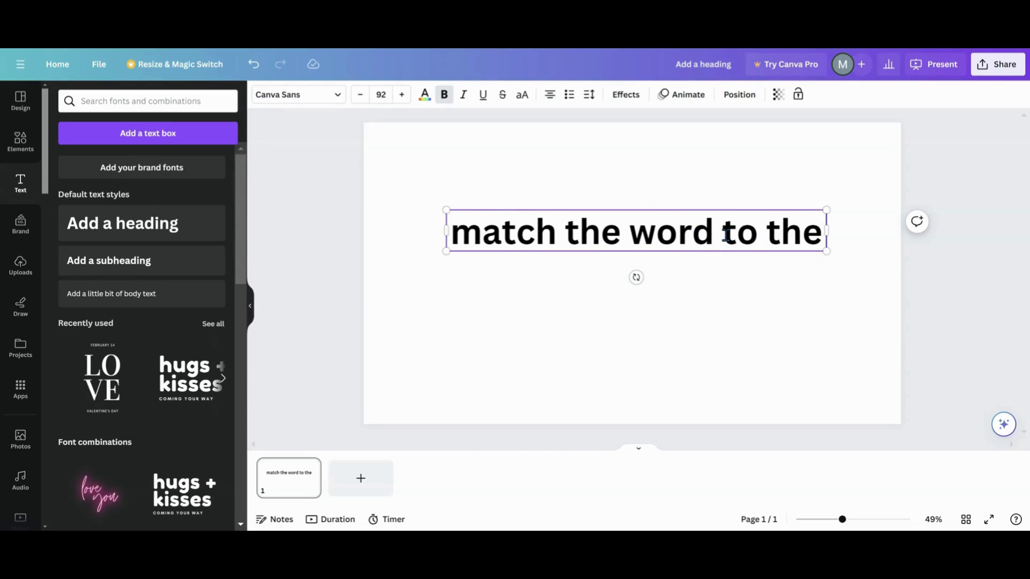
text( color)
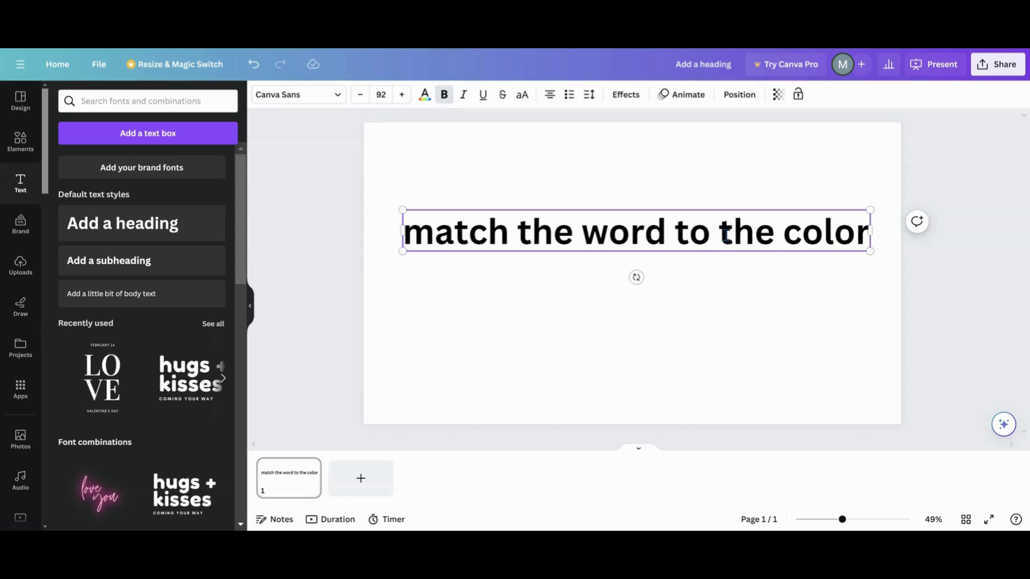
key(Return)
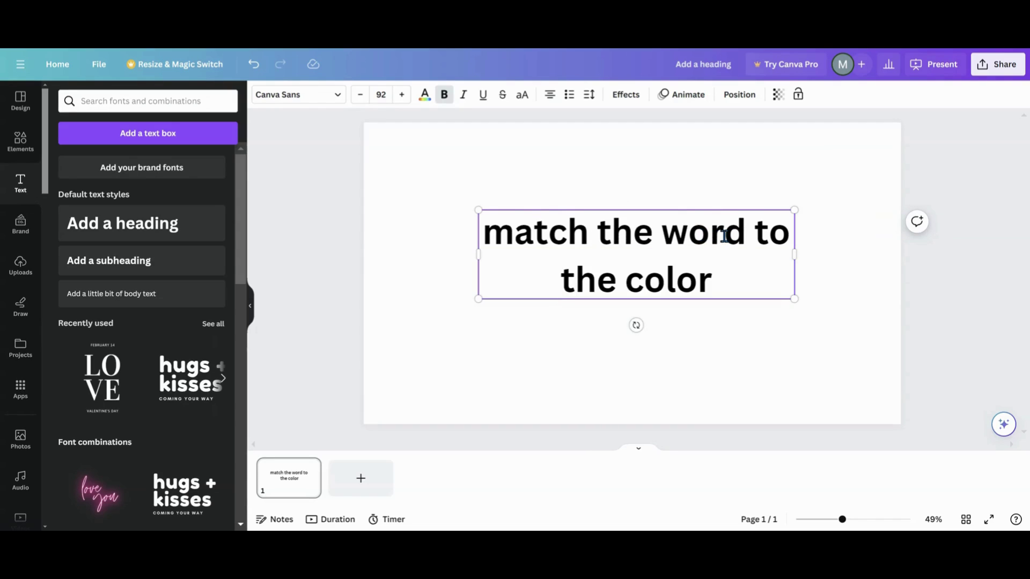
- Move the two-line heading to the middle of the page, centred horizontally
click(729, 375)
drag(569, 247, 581, 279)
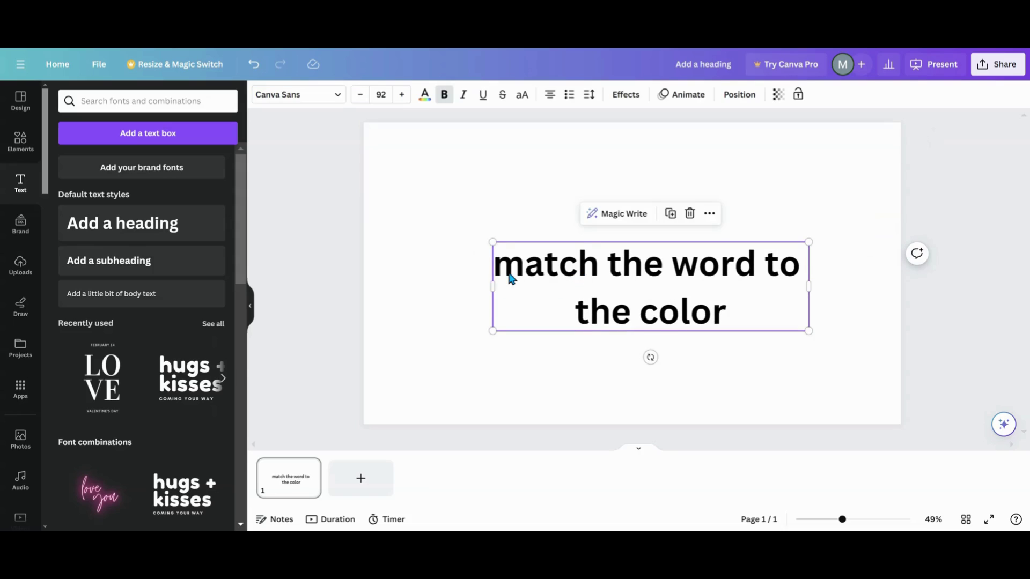
drag(659, 281, 643, 271)
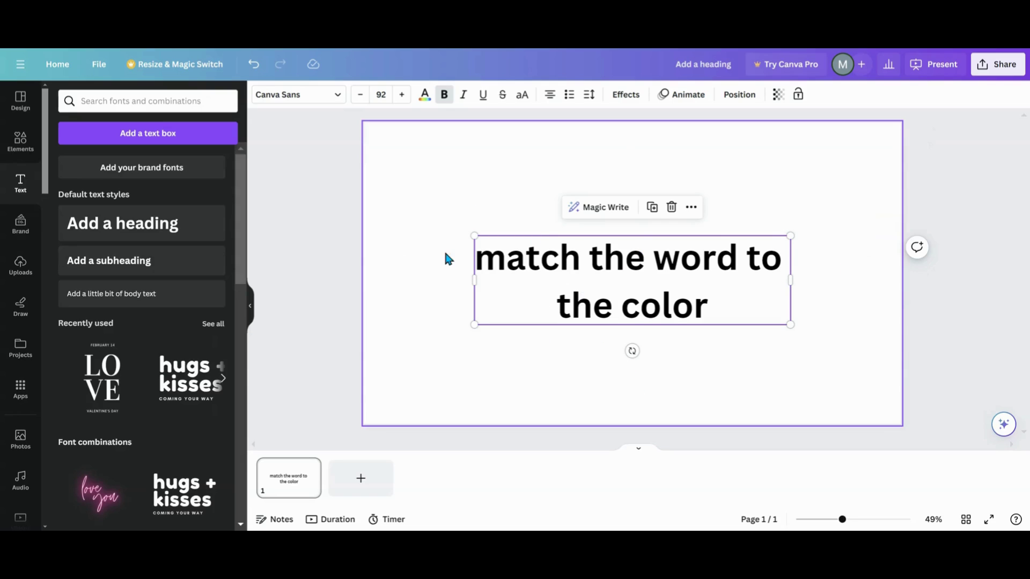
click(421, 198)
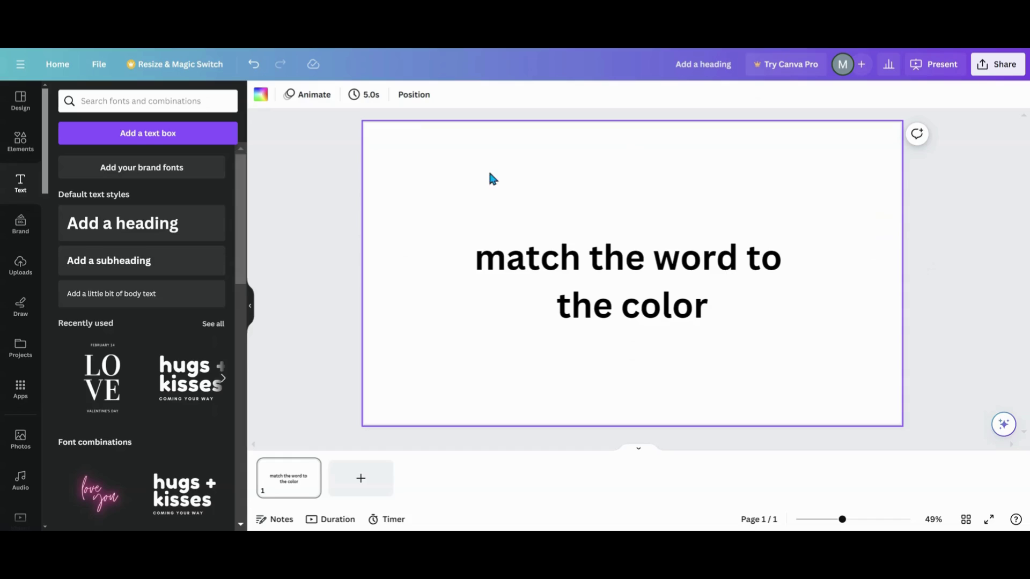
click(588, 263)
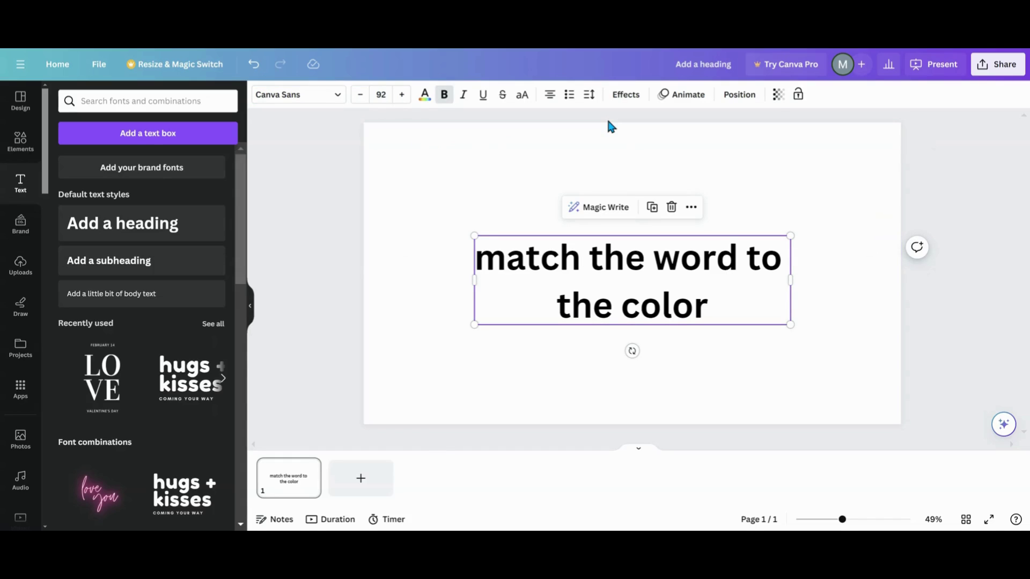
- Add a square shape over the heading and set its fill to no color
click(20, 142)
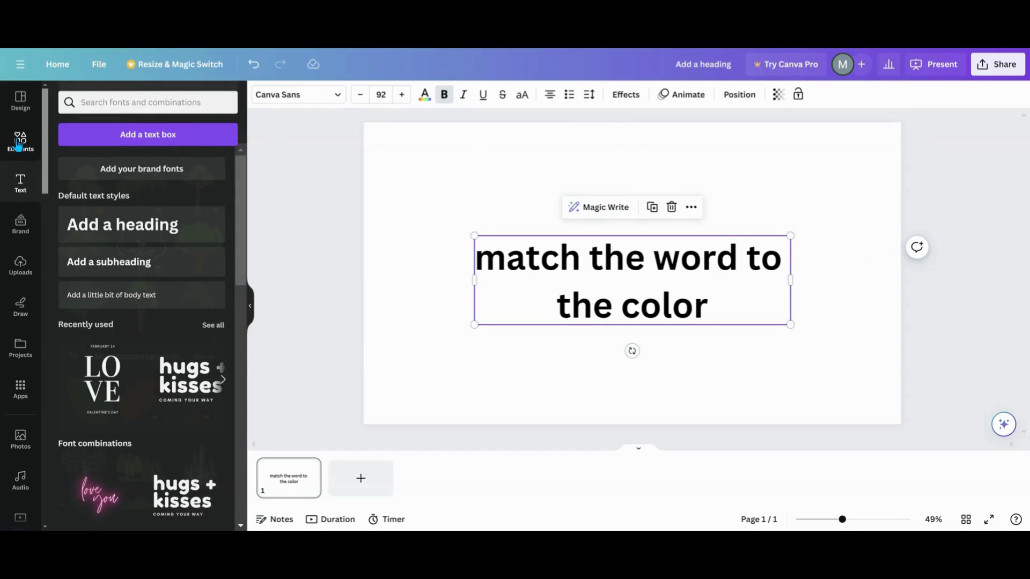
click(206, 102)
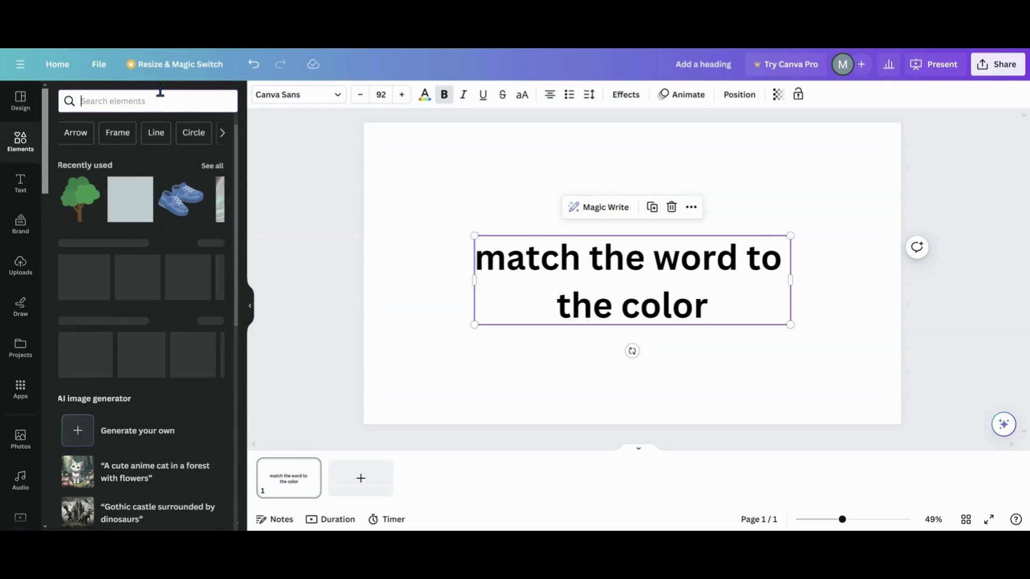
click(135, 204)
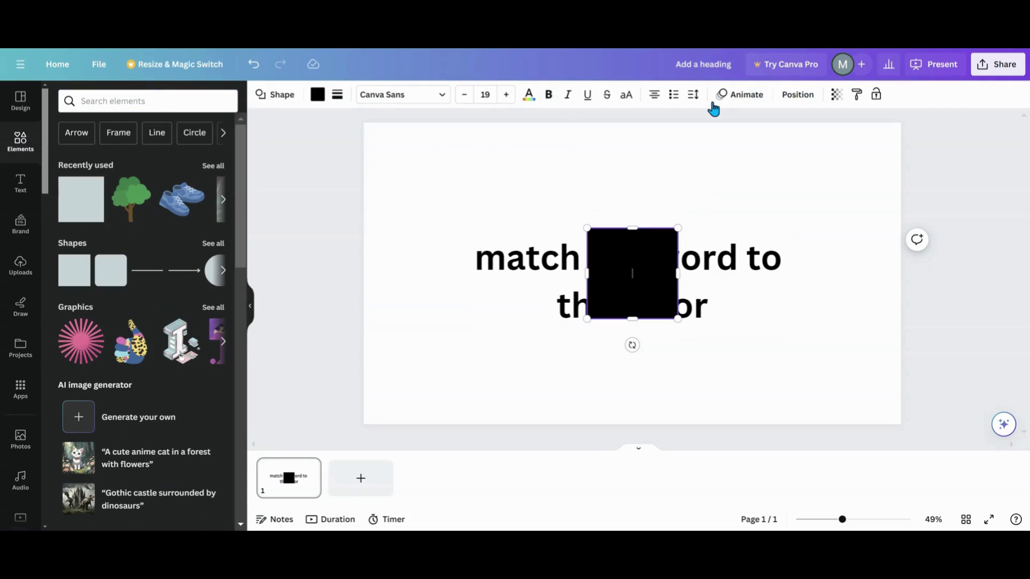
click(797, 97)
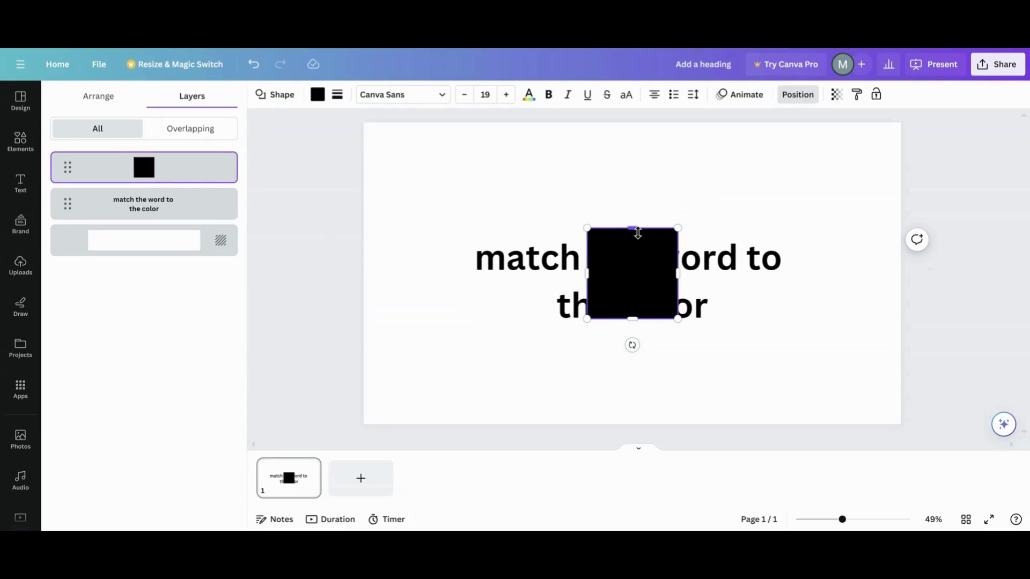
click(317, 95)
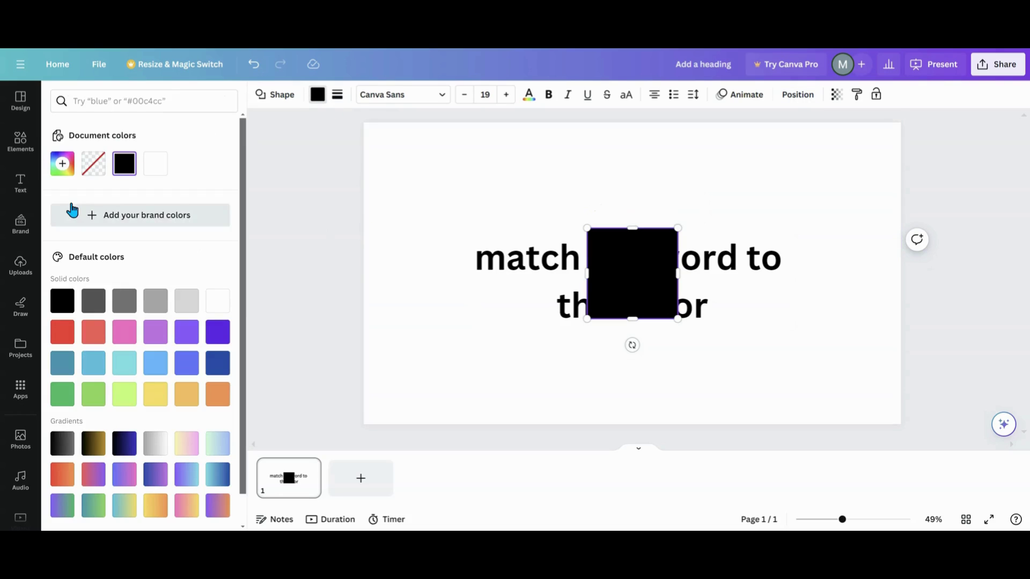
click(94, 164)
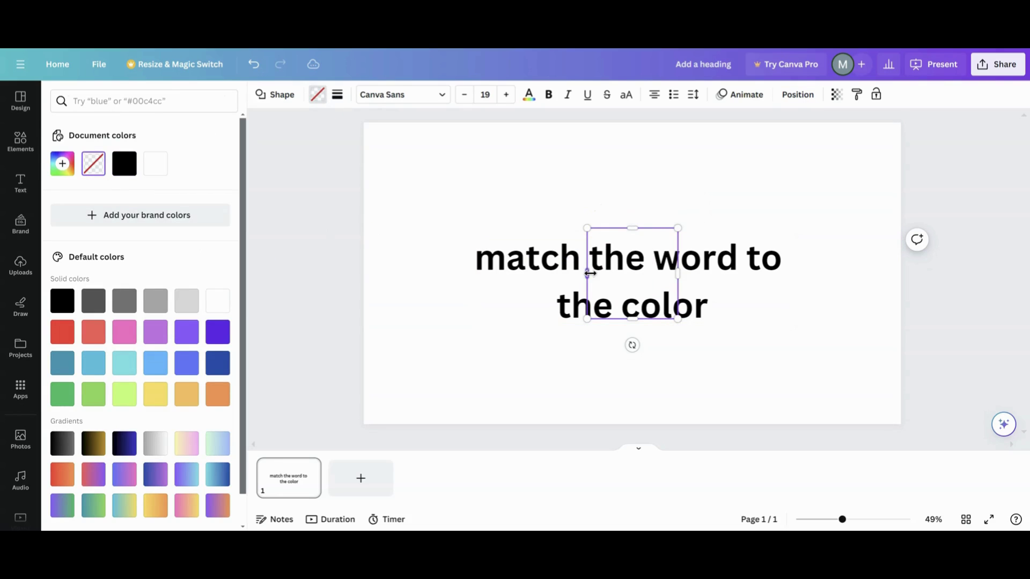
- Stretch the transparent square on all four sides so it covers nearly the whole first page
drag(590, 273, 370, 274)
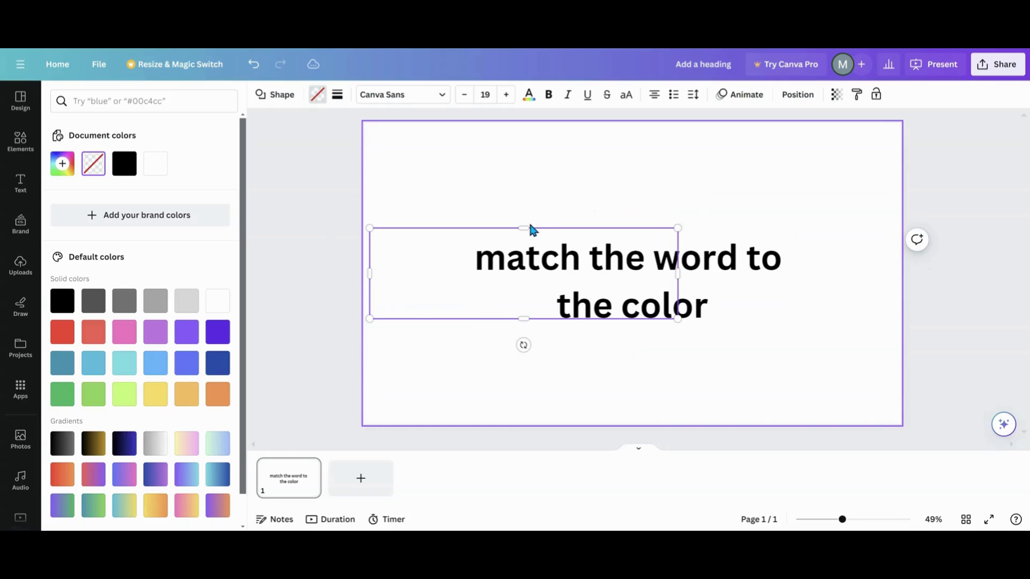
drag(530, 230, 539, 127)
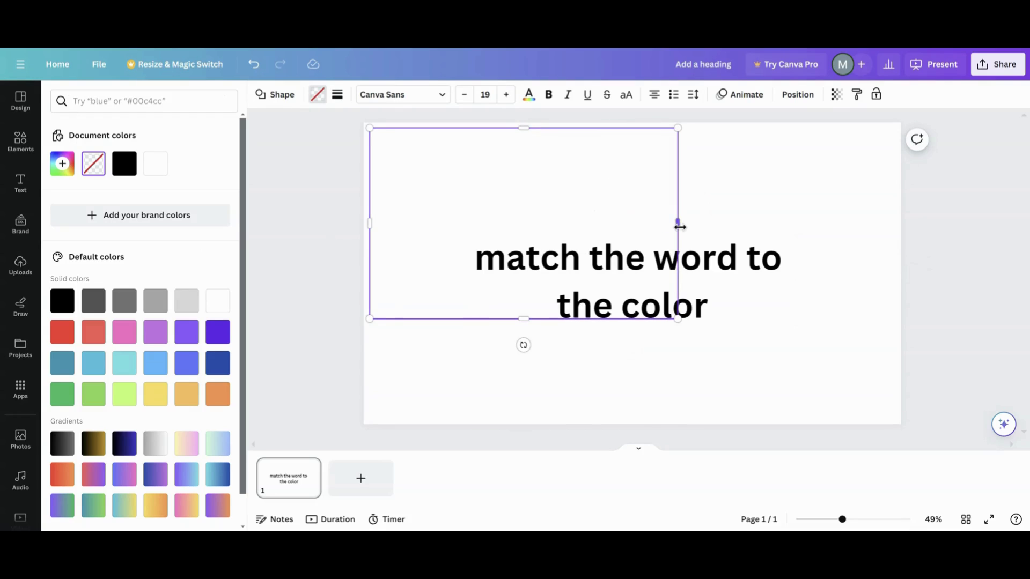
drag(679, 226, 893, 224)
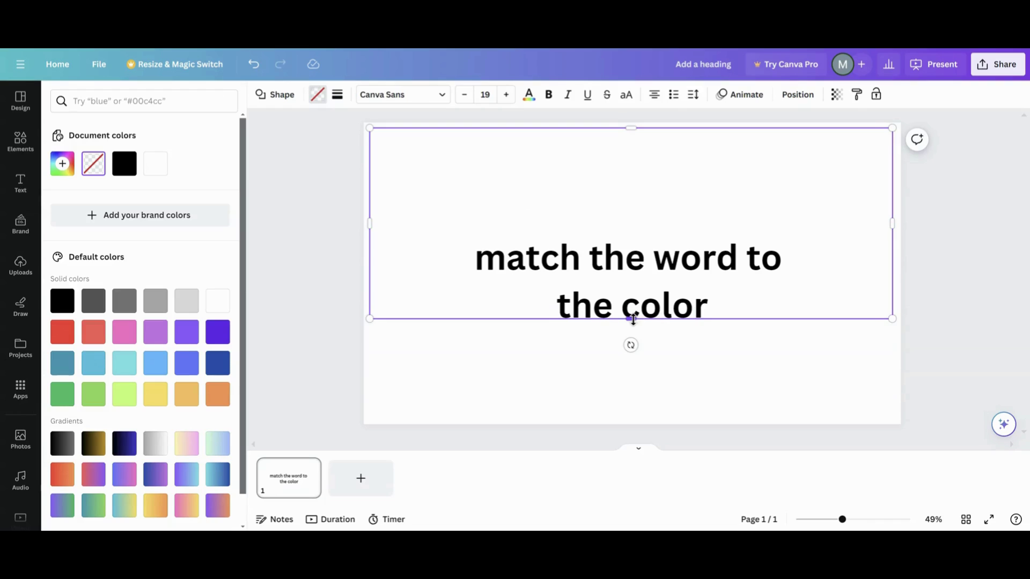
drag(633, 319, 631, 414)
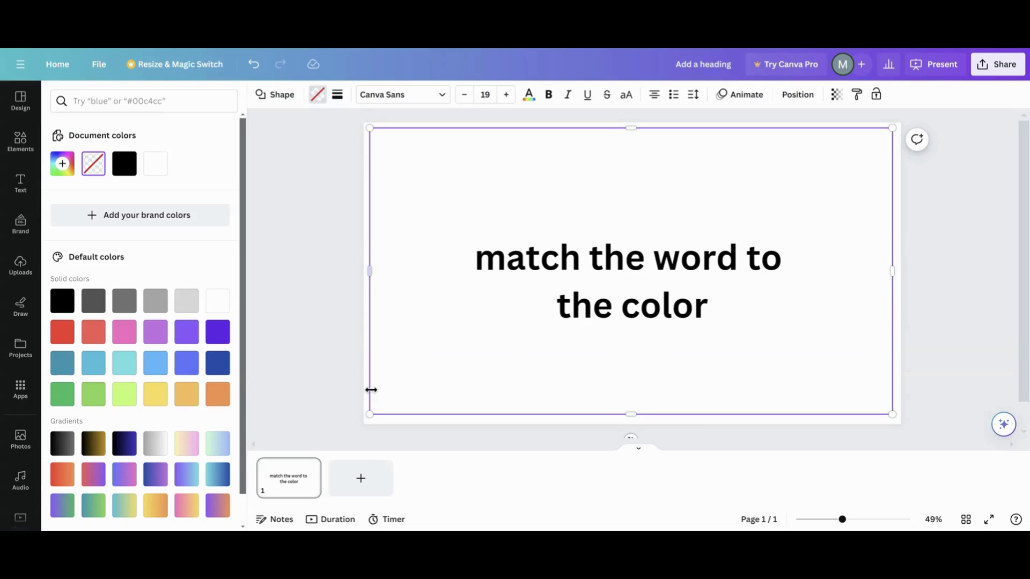
- Add a second page and insert a heading on it that reads "blue"
click(359, 479)
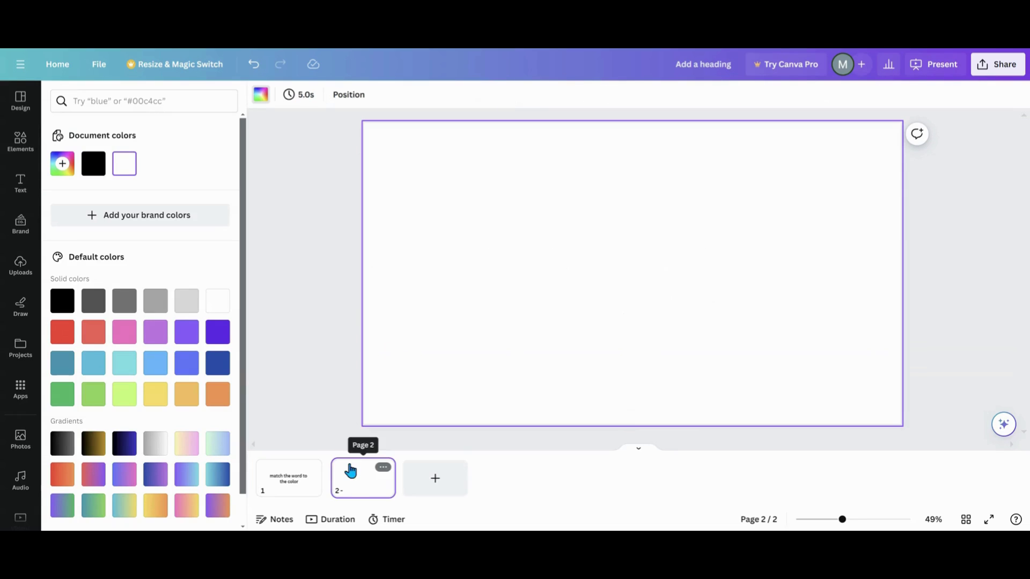
click(24, 154)
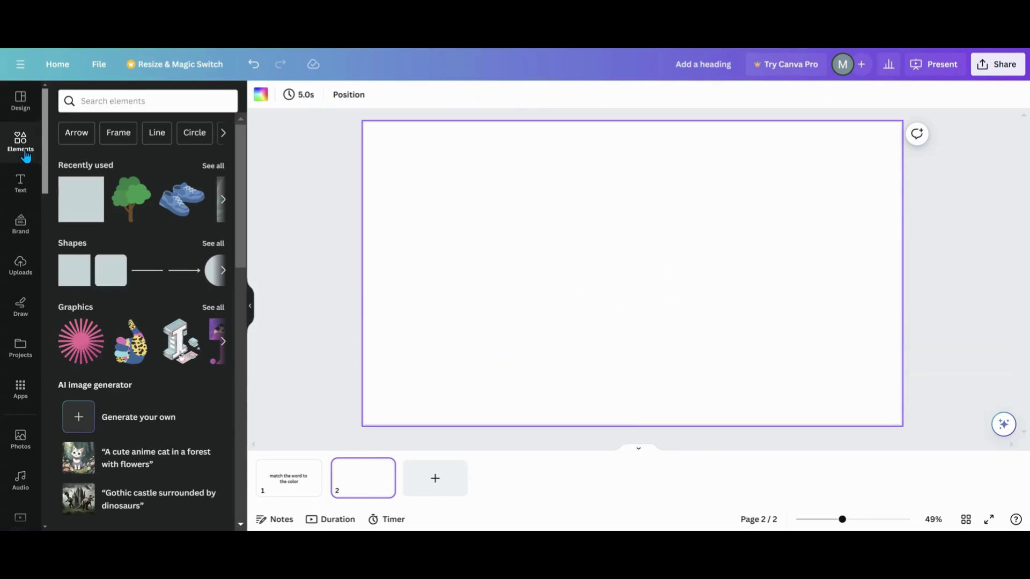
click(21, 196)
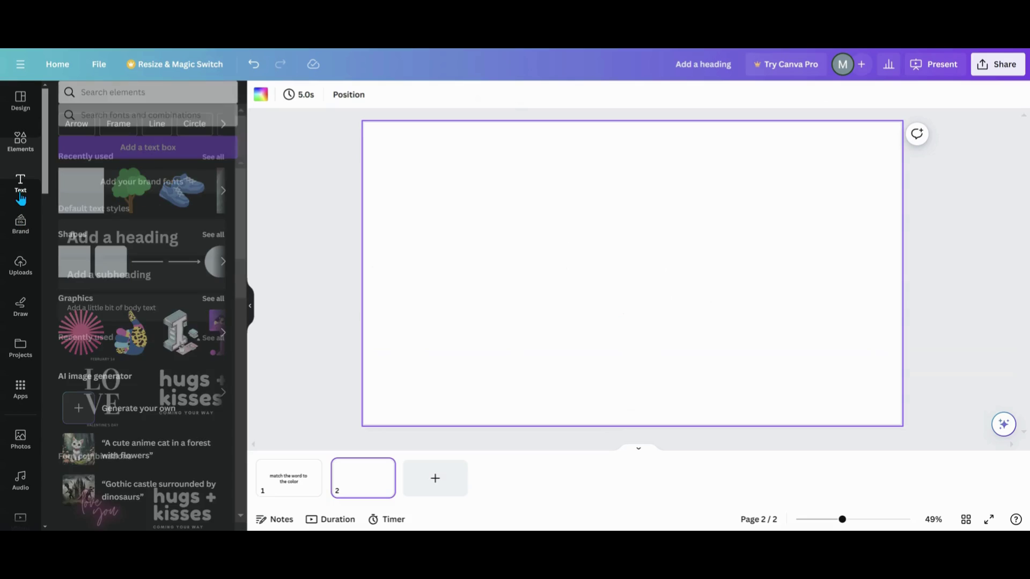
click(117, 234)
text(blue)
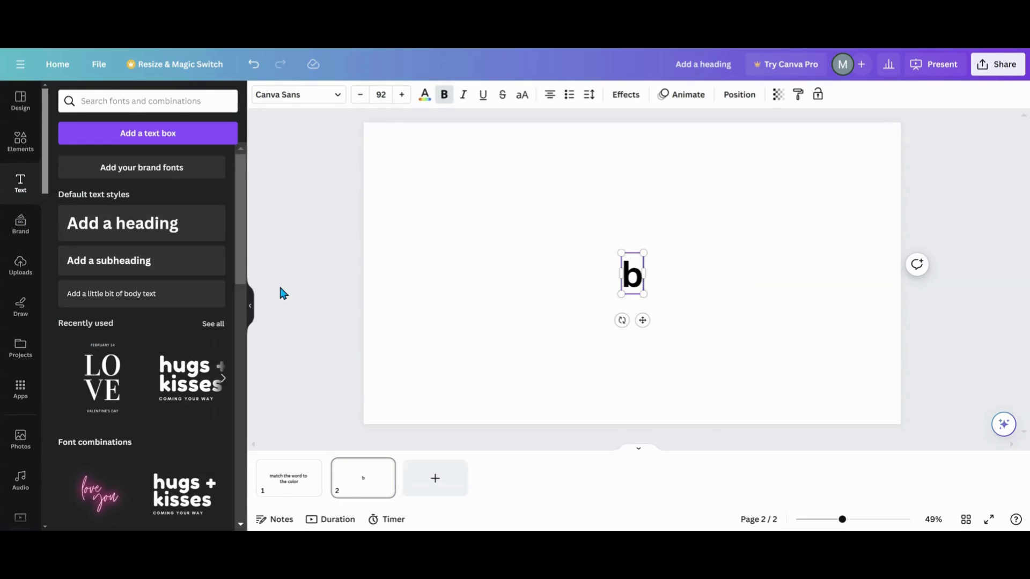
- Move the "blue" heading up near the top edge of the second page, roughly centred
click(474, 300)
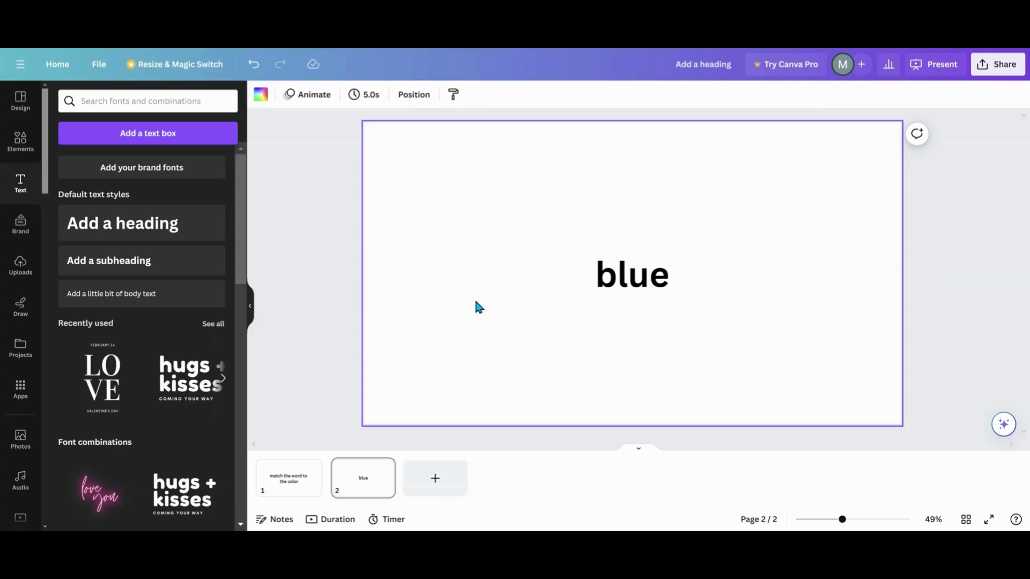
click(611, 282)
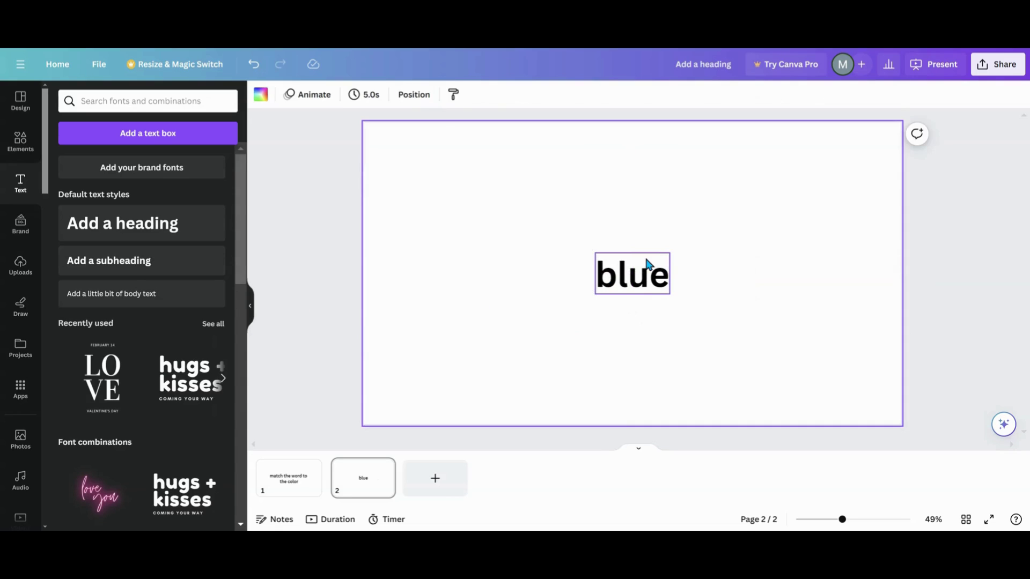
drag(637, 275, 628, 170)
- Add the blue sneakers graphic to the second page, shrink it and place it below and left of the "blue" heading
click(20, 141)
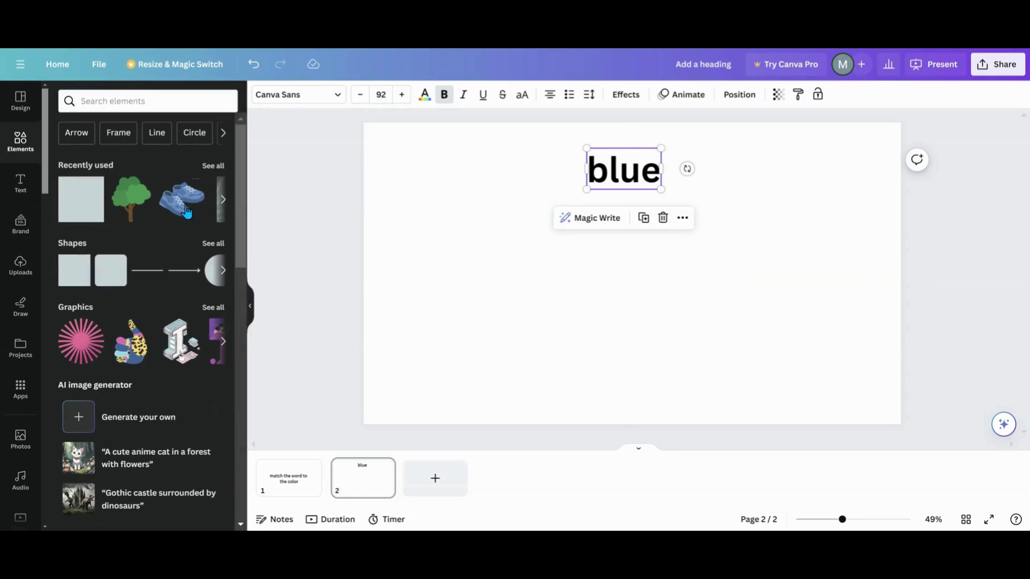
click(182, 199)
drag(597, 284, 557, 297)
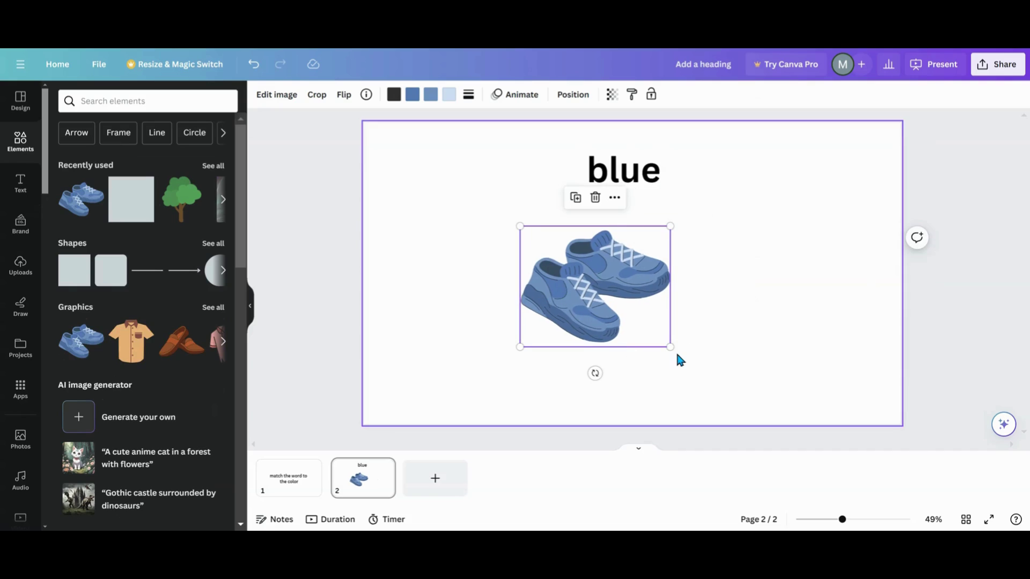
drag(670, 354, 567, 297)
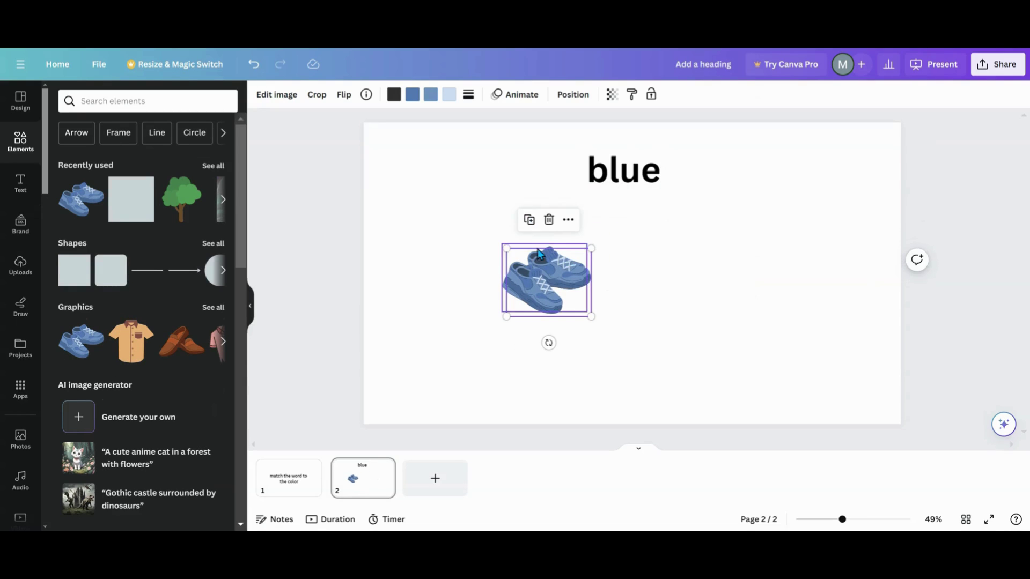
- Duplicate the blue sneakers graphic three times so the page has four pairs
click(526, 215)
click(635, 208)
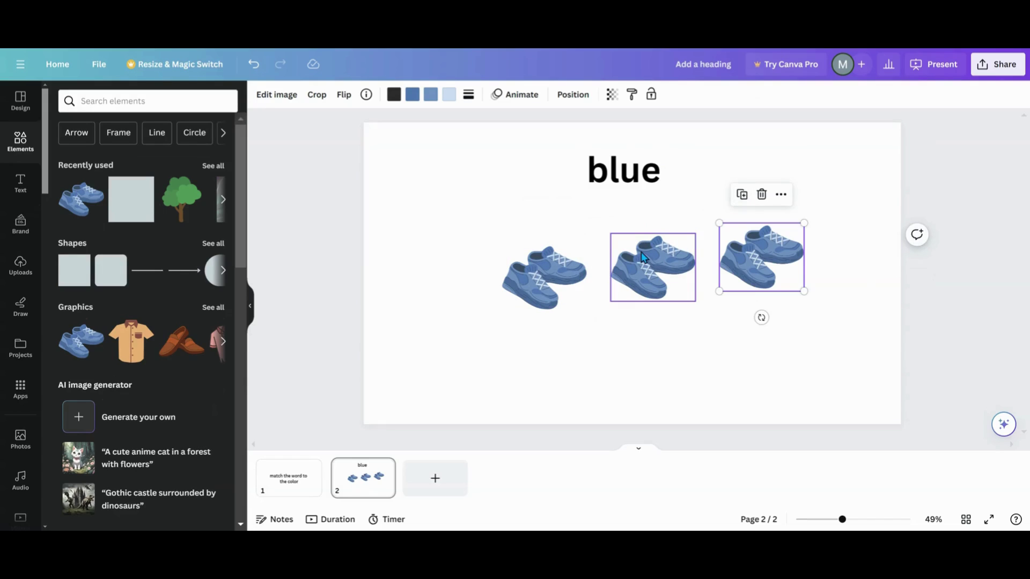
click(742, 194)
- Arrange the four pairs of sneakers in a rough two-by-two grid below the "blue" heading
drag(826, 257, 651, 389)
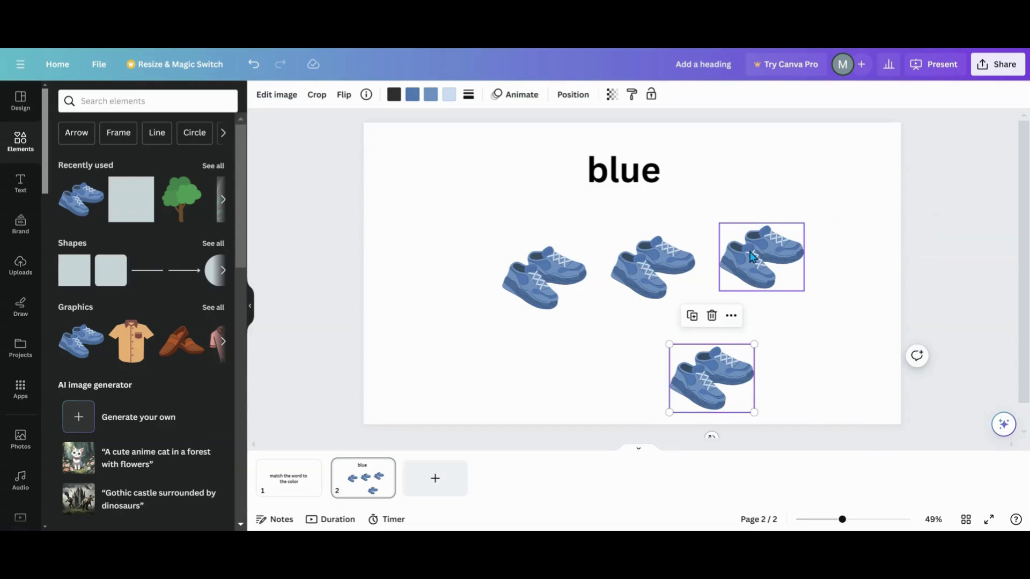
drag(762, 258, 604, 352)
click(541, 269)
drag(542, 269, 529, 238)
drag(652, 263, 737, 215)
drag(610, 340, 573, 331)
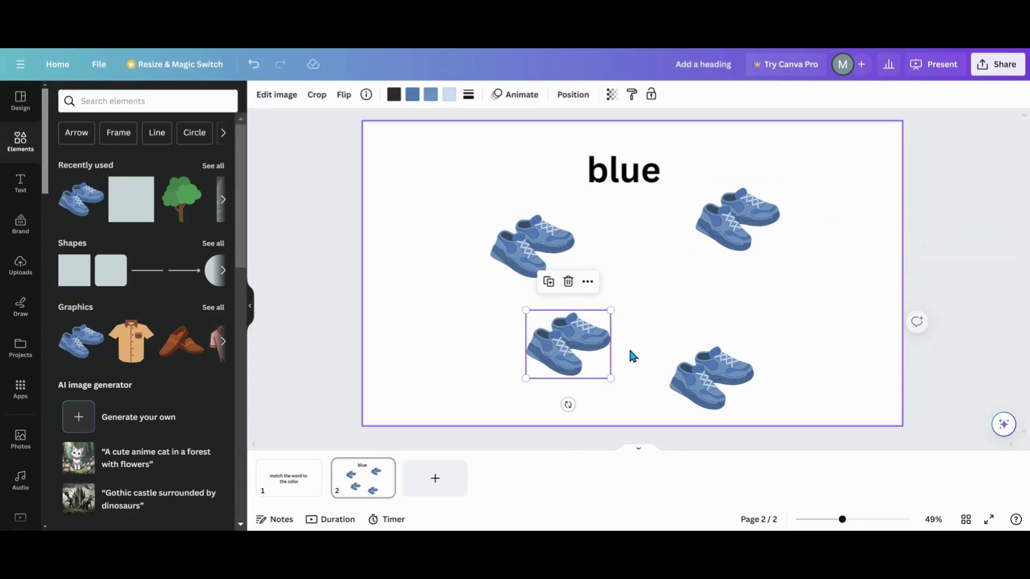
drag(710, 375, 716, 341)
drag(527, 258, 544, 249)
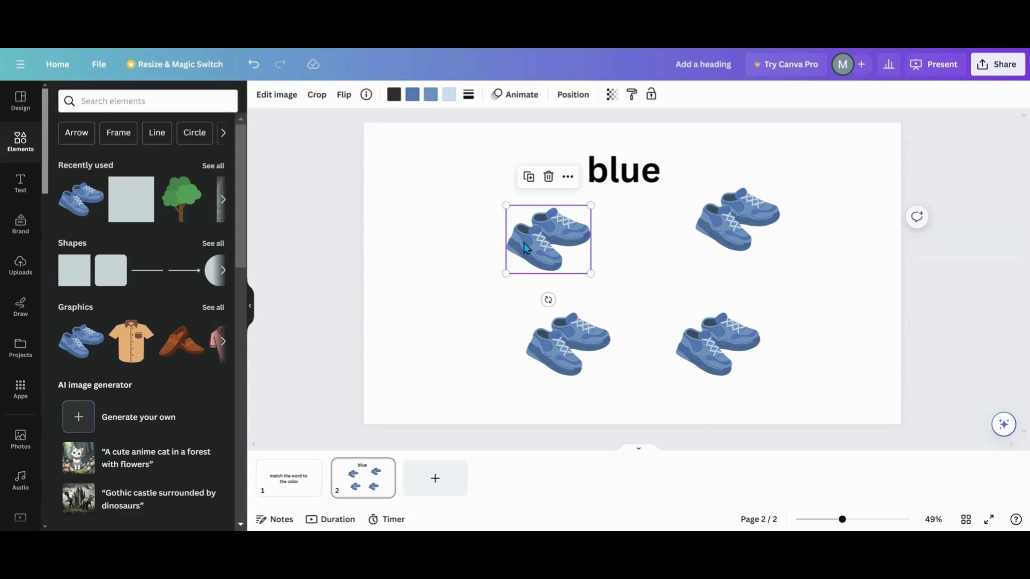
- Recolor the upper-left sneakers by changing the darker blue to violet and the lighter blue to light purple
click(413, 95)
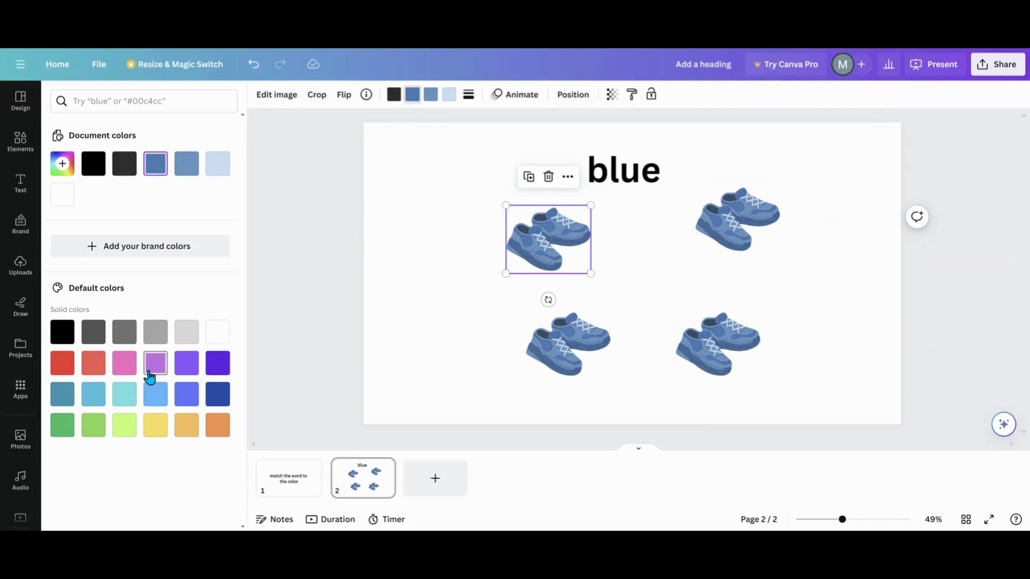
click(188, 372)
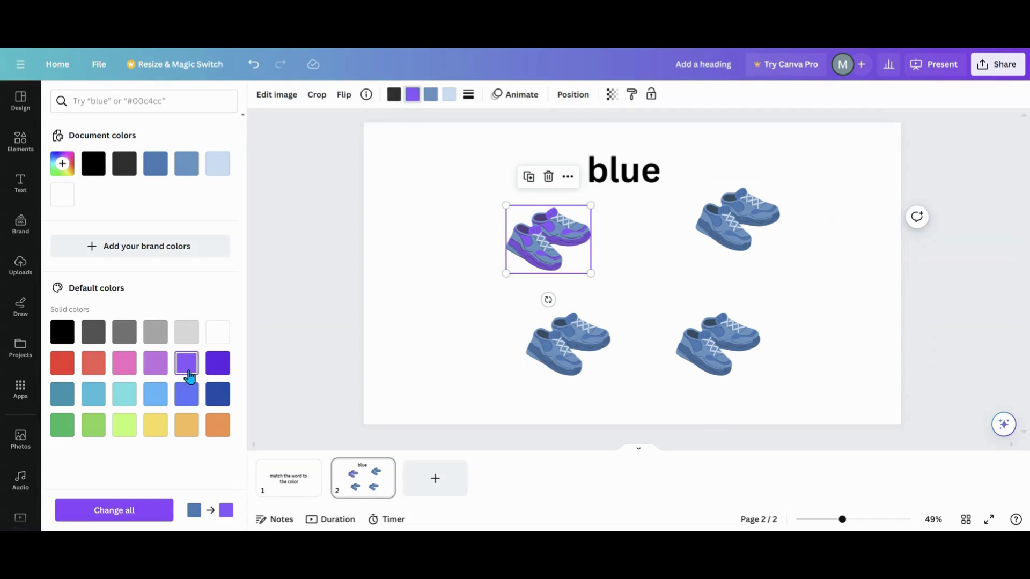
click(430, 95)
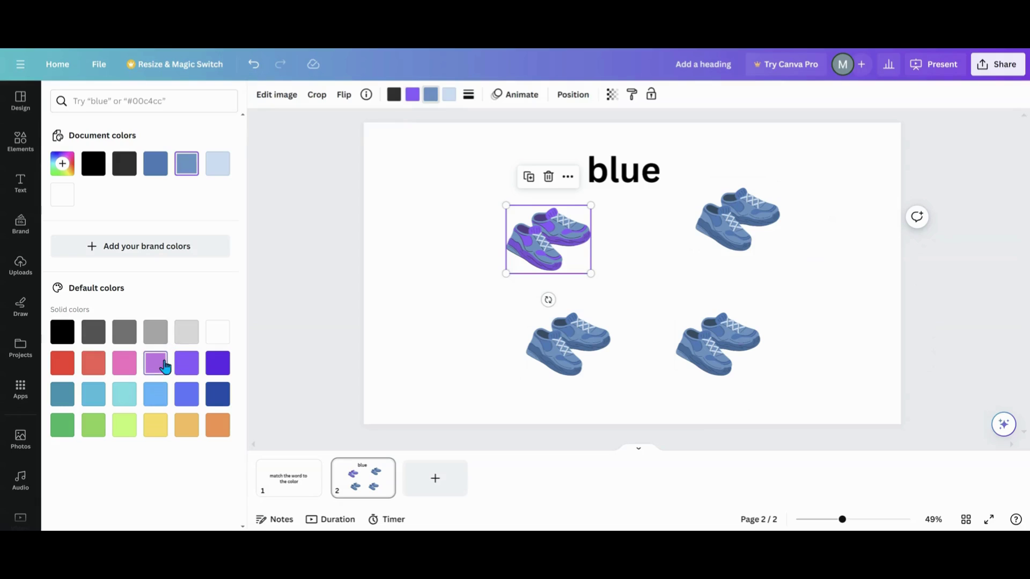
click(156, 363)
- Recolor the upper-right sneakers by changing the lighter blue to lime and the darker blue to grass green
click(729, 236)
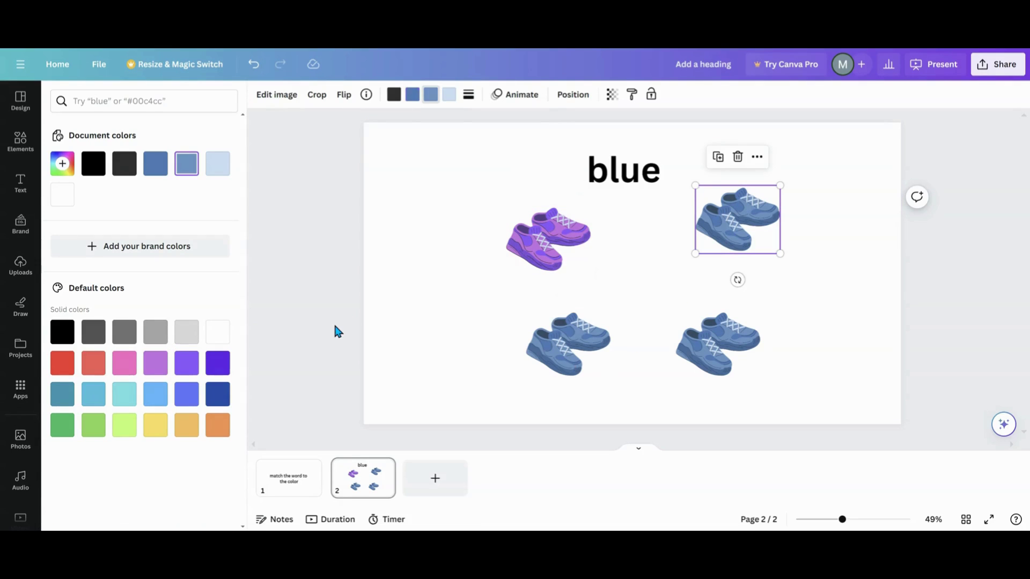
click(122, 426)
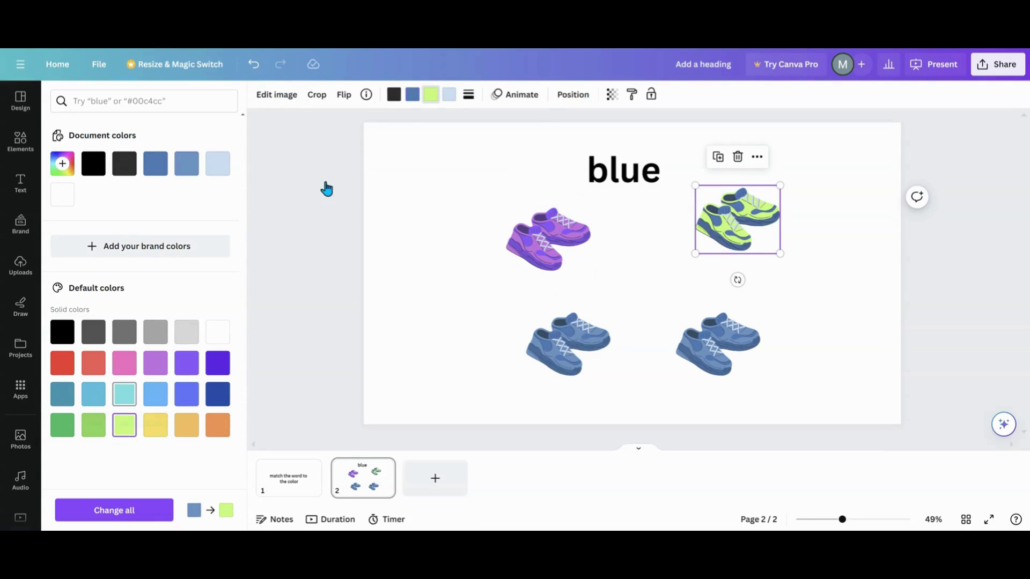
click(412, 97)
click(95, 425)
- Recolor the lower-left sneakers red and coral red, and move the green and purple pairs closer in line with the lower row
click(575, 353)
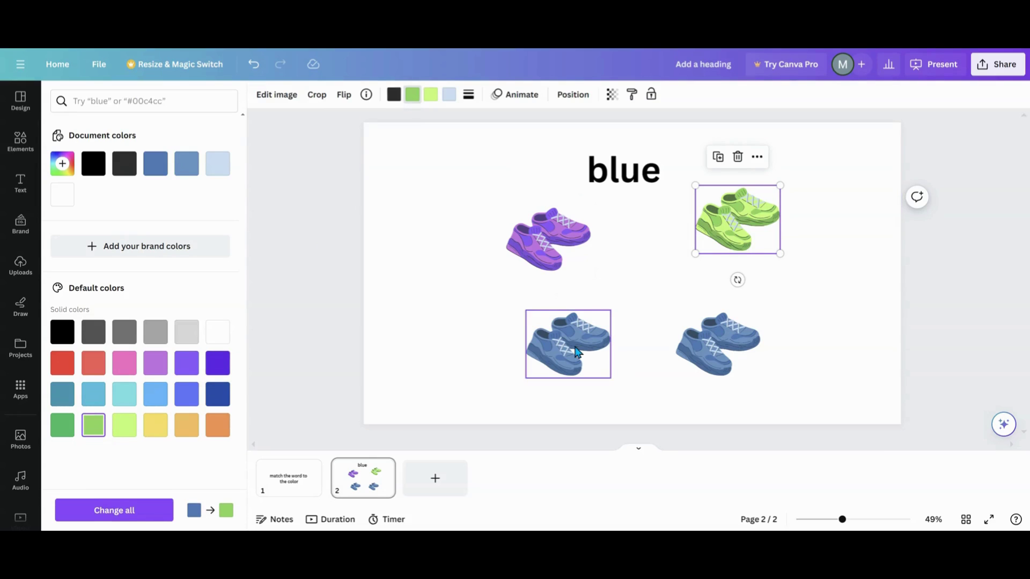
click(62, 363)
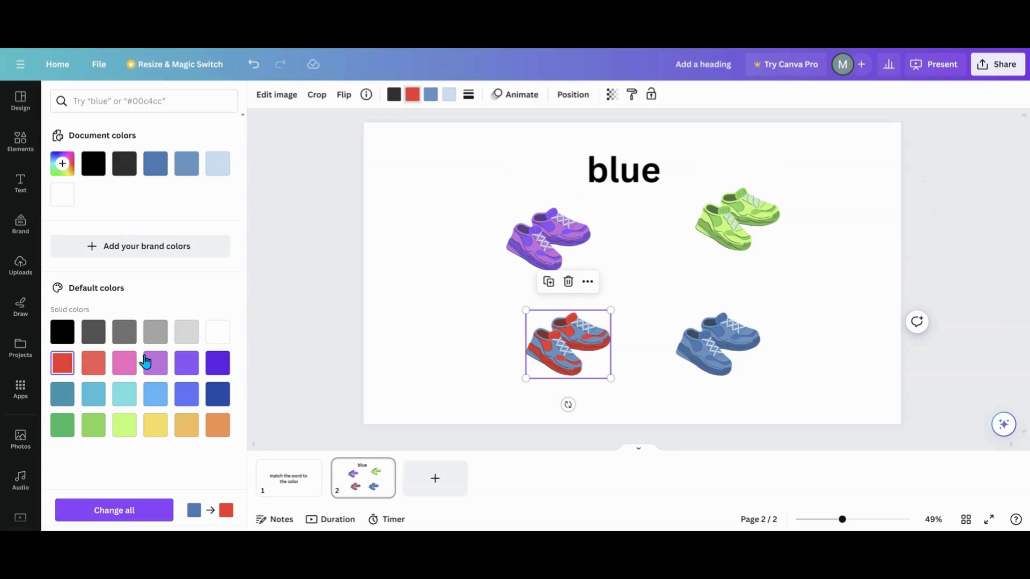
click(428, 96)
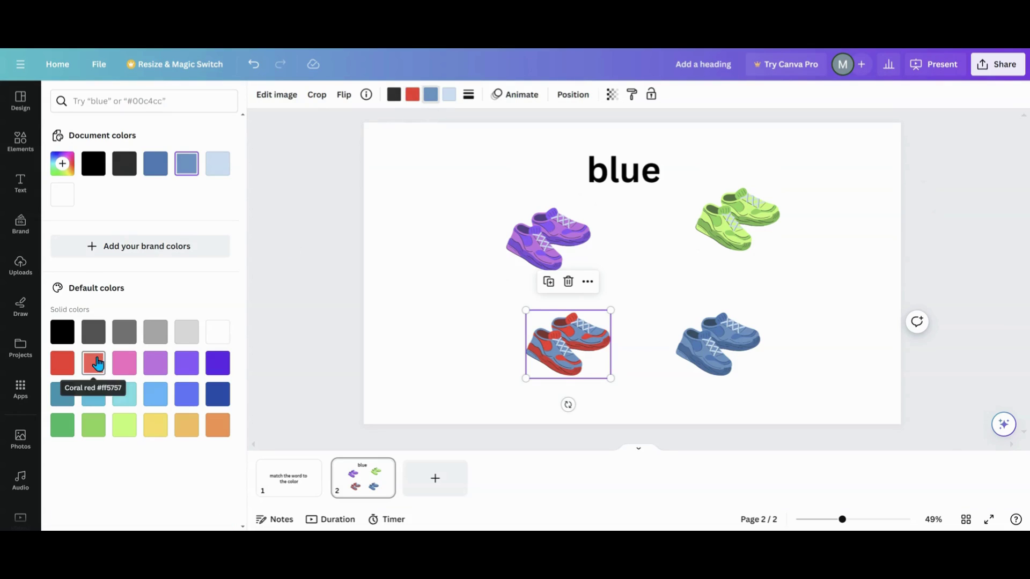
click(94, 363)
drag(700, 218, 669, 252)
drag(553, 241, 557, 248)
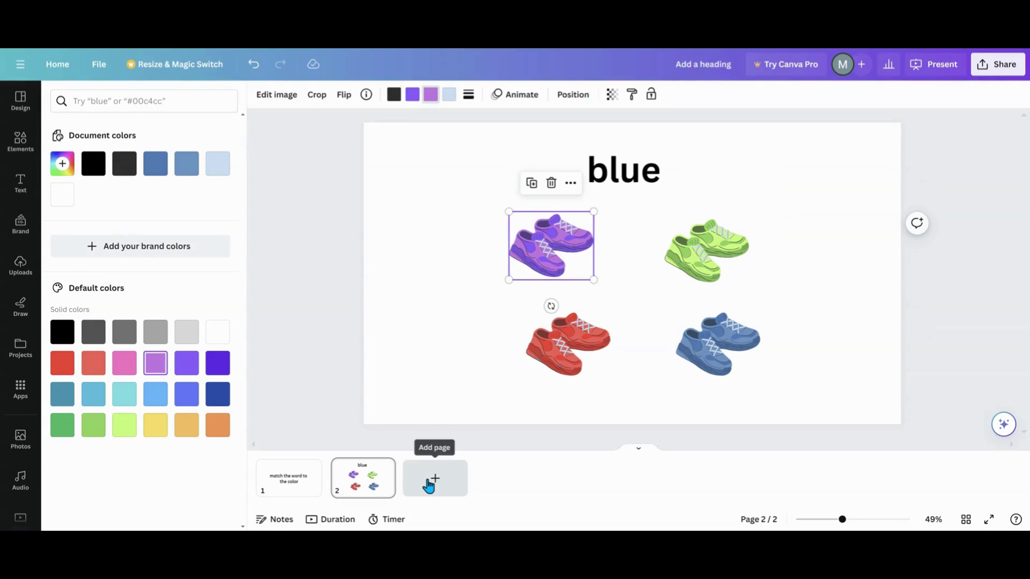
- Add a third page, insert a heading on it and move the heading to the upper part of the page
click(429, 483)
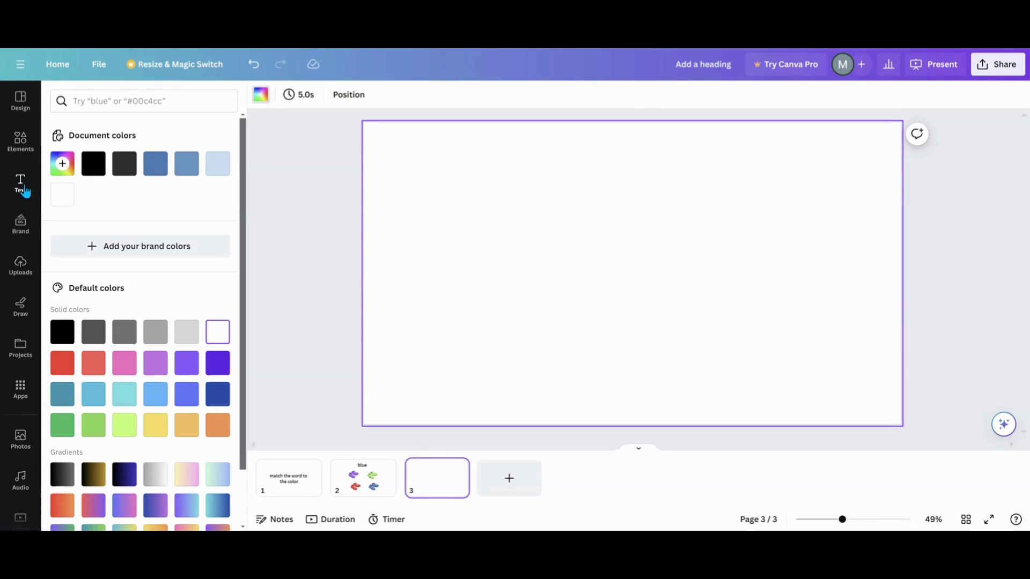
click(24, 192)
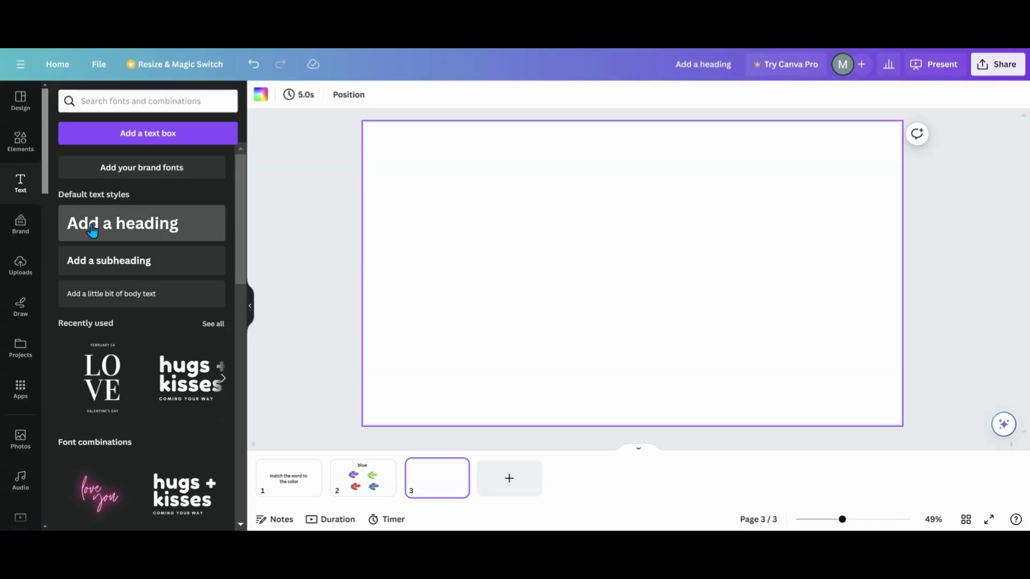
click(92, 229)
click(500, 314)
click(580, 245)
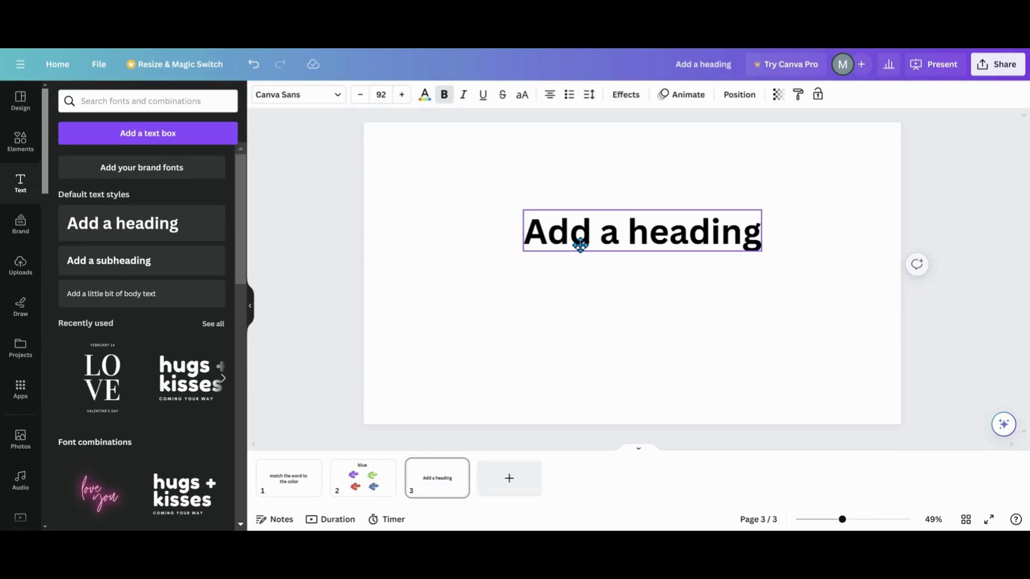
drag(580, 244, 570, 218)
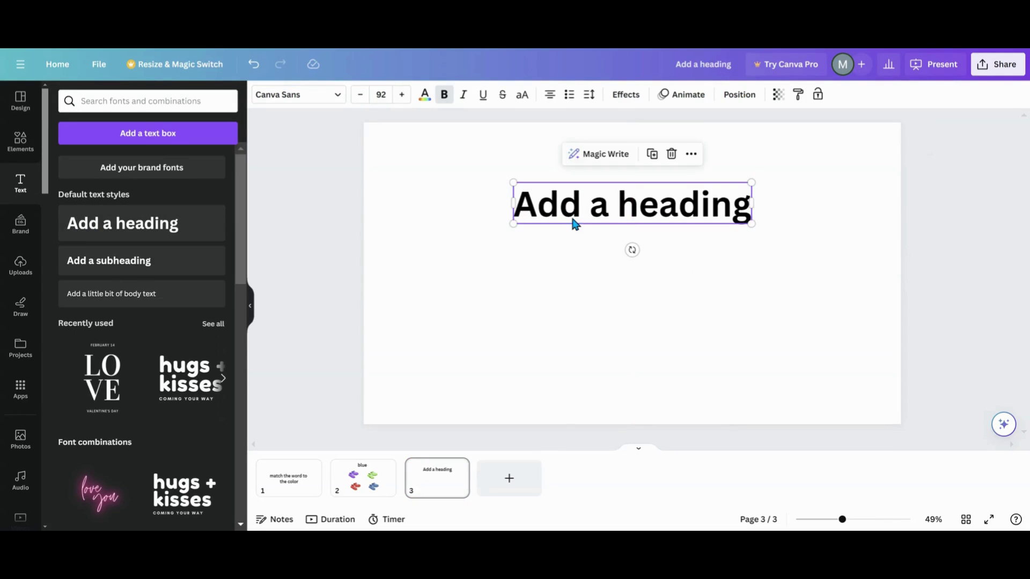
- Replace the heading text with "what is an animal" and move it slightly higher on the third page
click(720, 210)
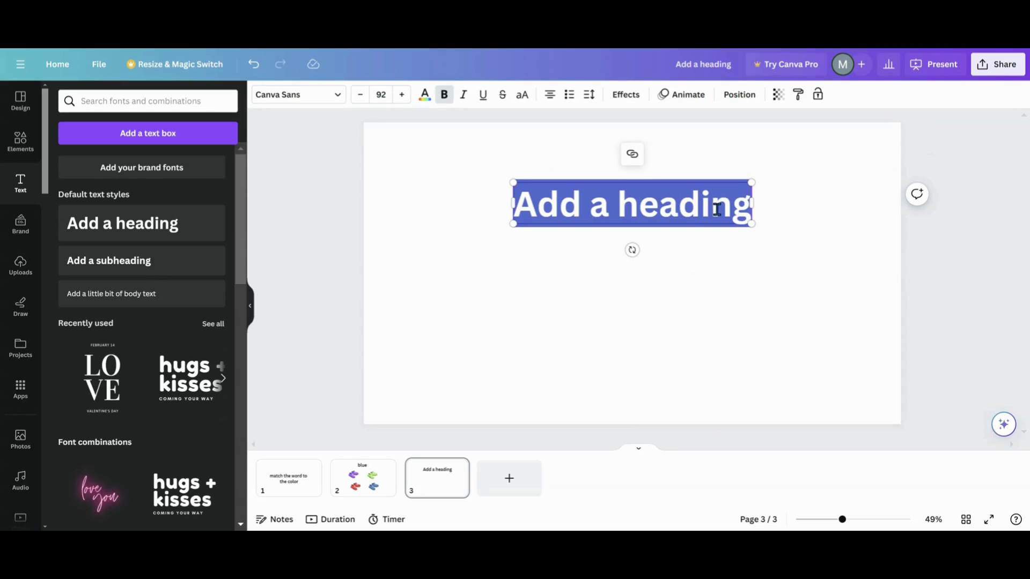
text(wh)
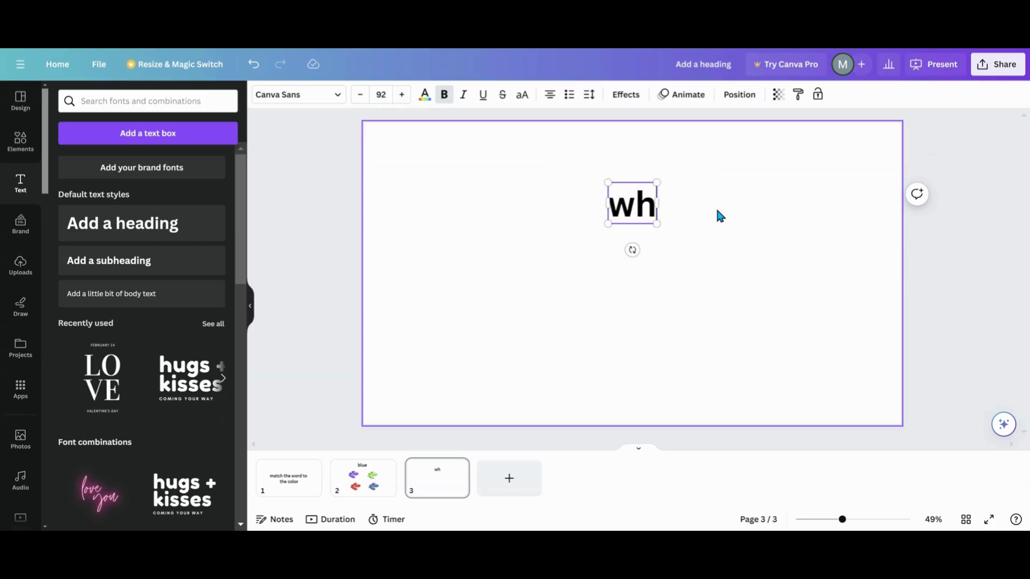
text(at i)
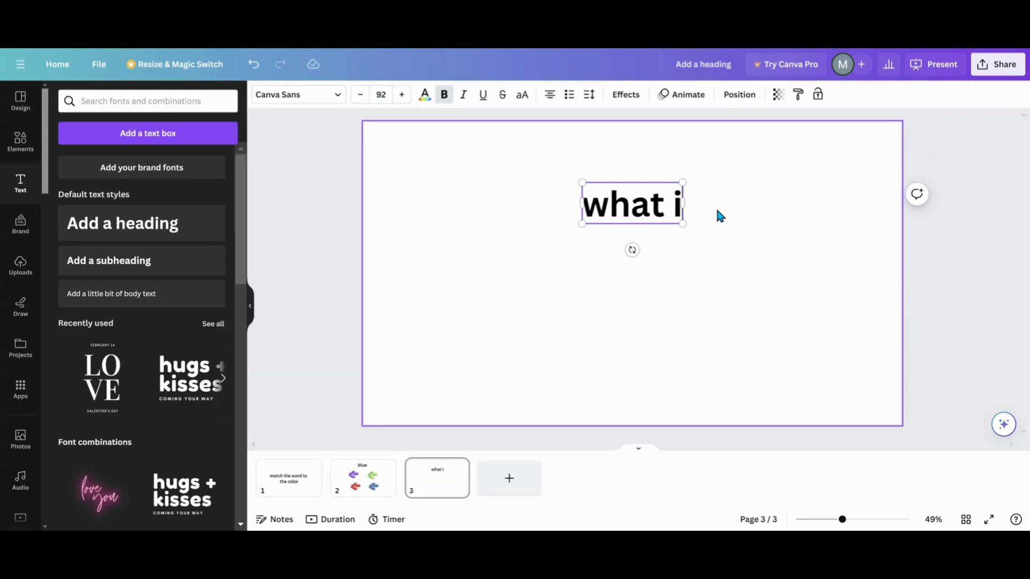
text(s an animal)
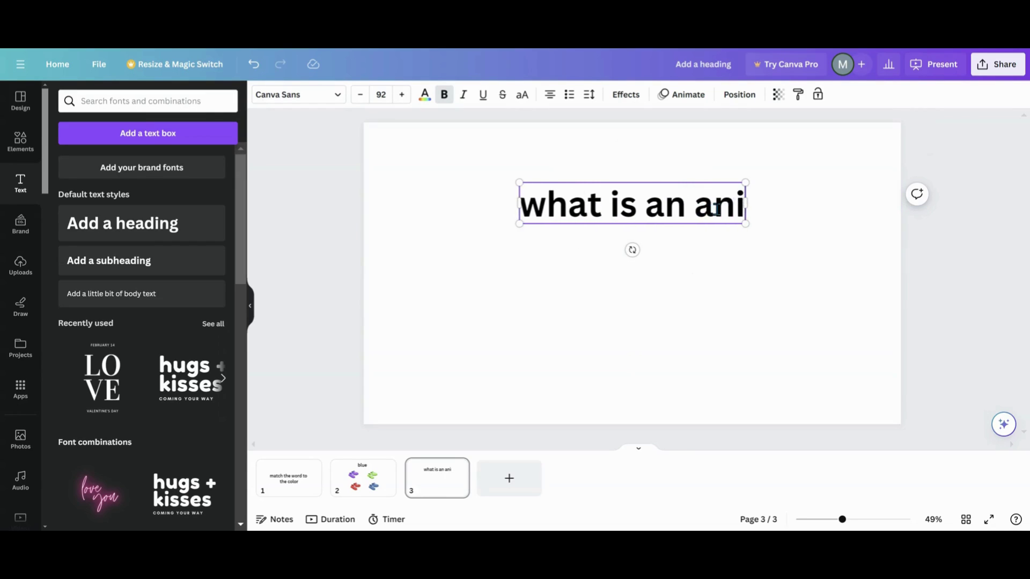
click(764, 276)
drag(716, 212, 712, 199)
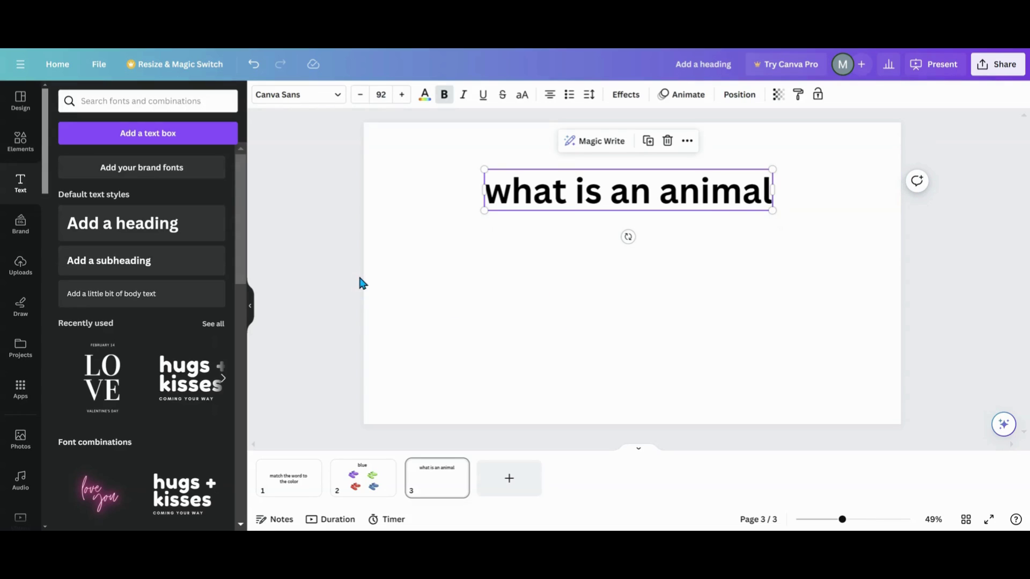
- Add a subheading reading "pig" and place it below the question heading, slightly left of centre
click(171, 271)
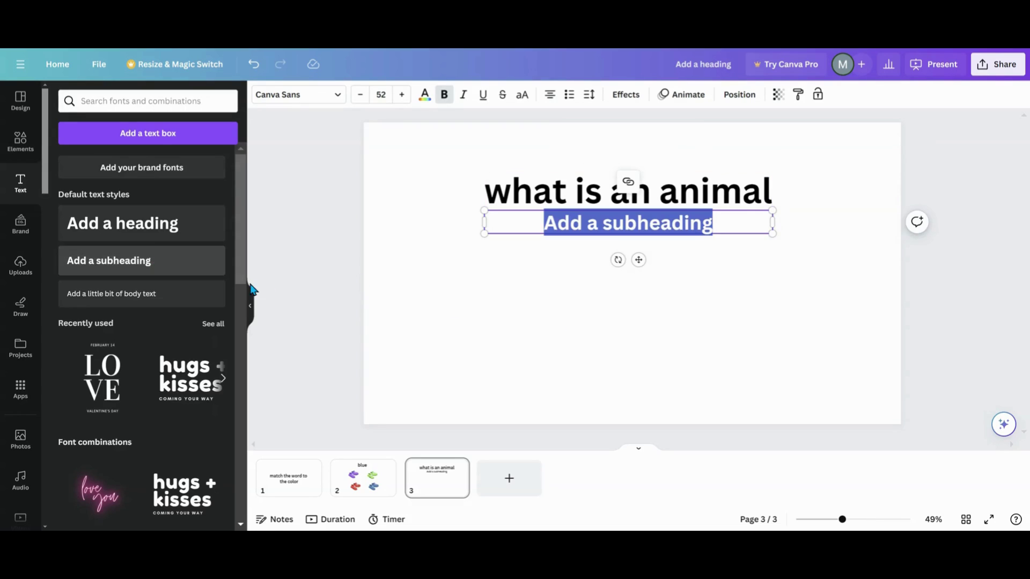
click(710, 280)
drag(671, 232, 629, 269)
double_click(630, 275)
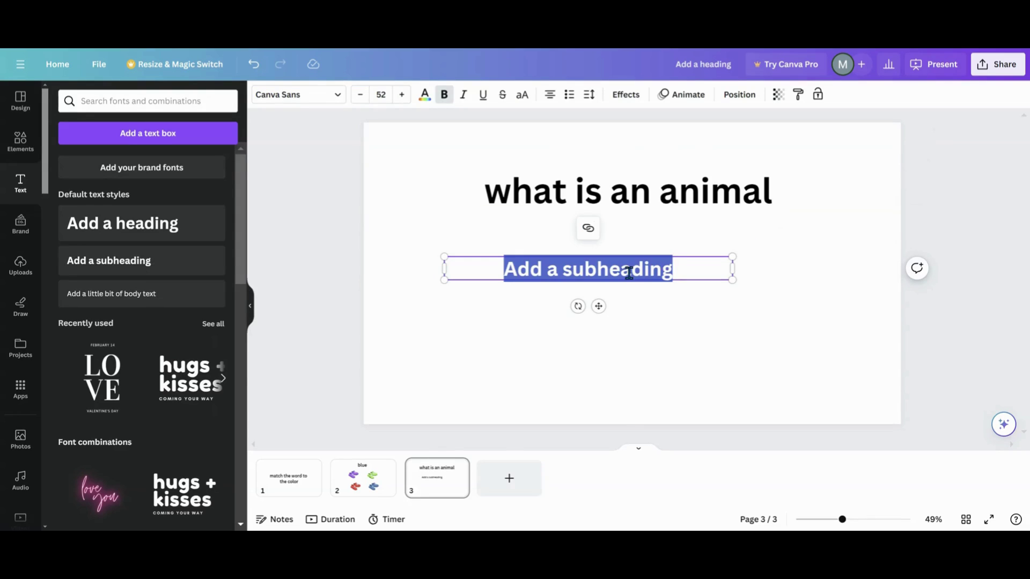
text(pig)
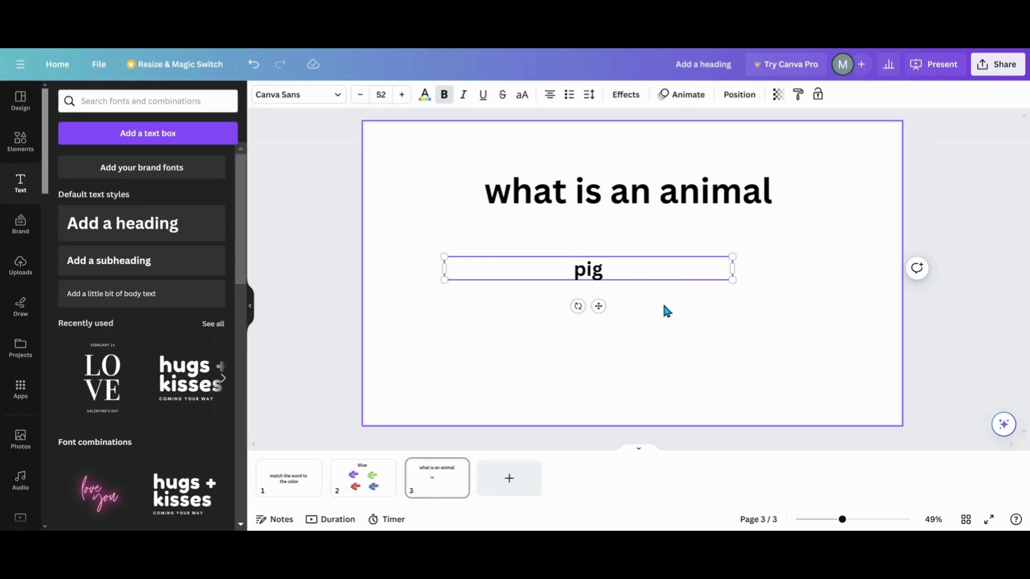
drag(608, 273, 593, 267)
- Reword the third page's heading to "which one is an animal"
click(579, 205)
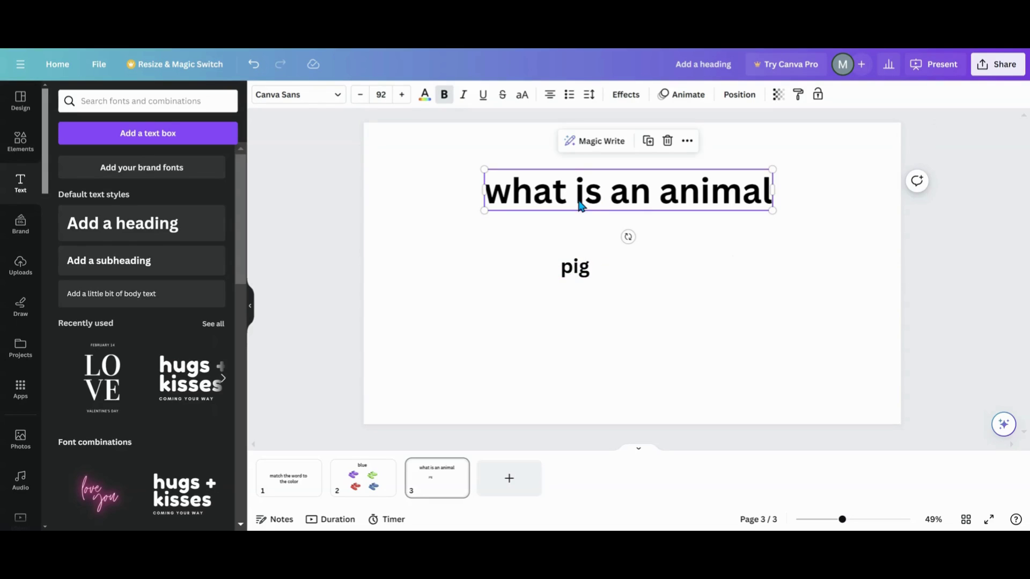
click(578, 200)
drag(568, 194, 512, 205)
text(hich)
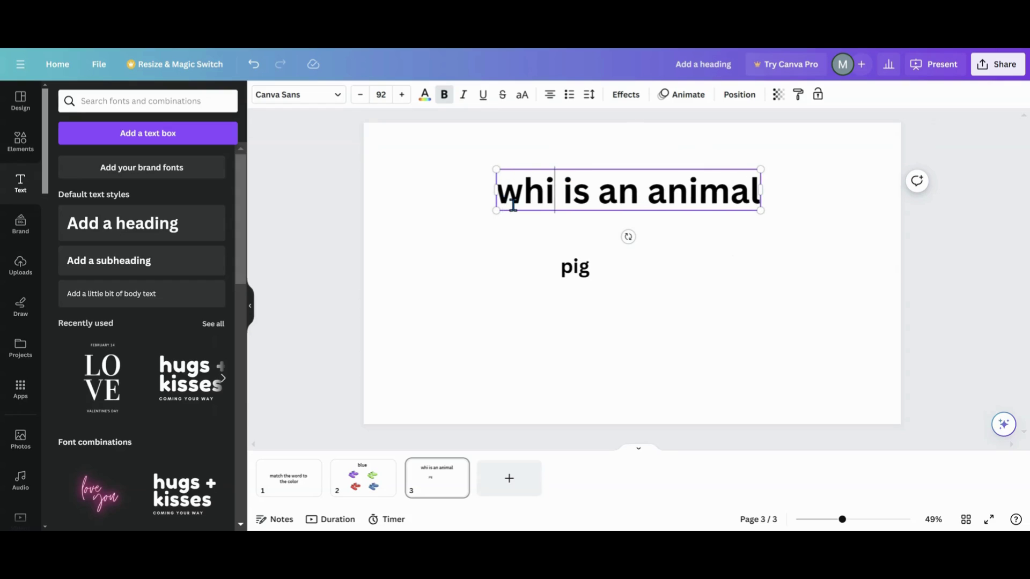
text( one)
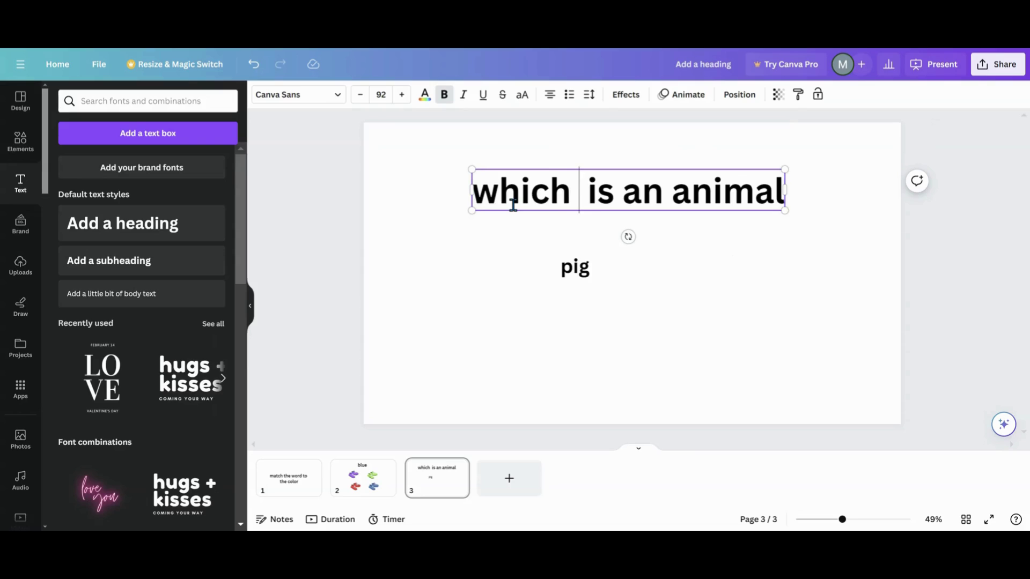
click(691, 268)
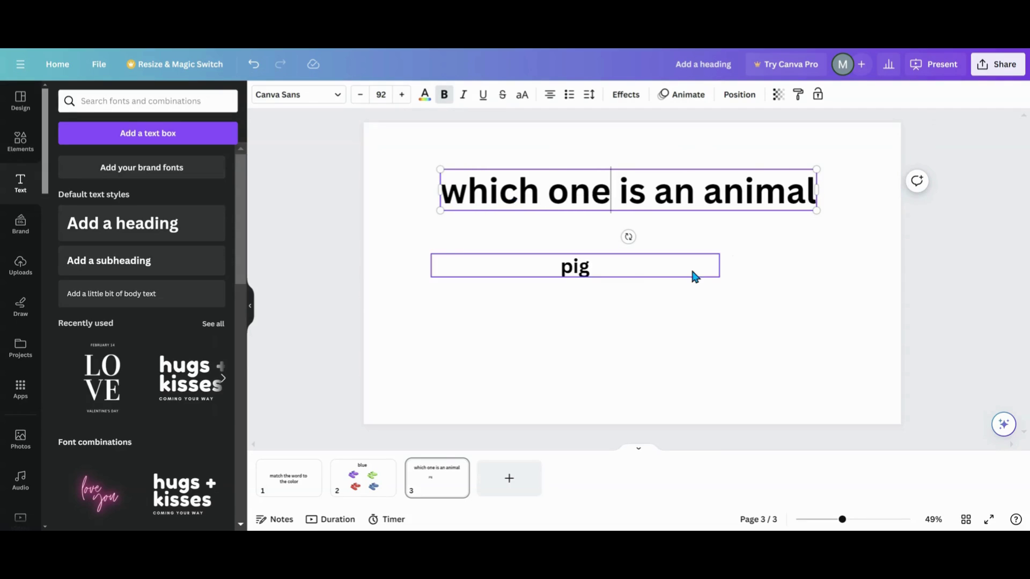
- Shift the "pig" answer slightly left, place a duplicate directly below it, and select the original
drag(618, 269, 596, 272)
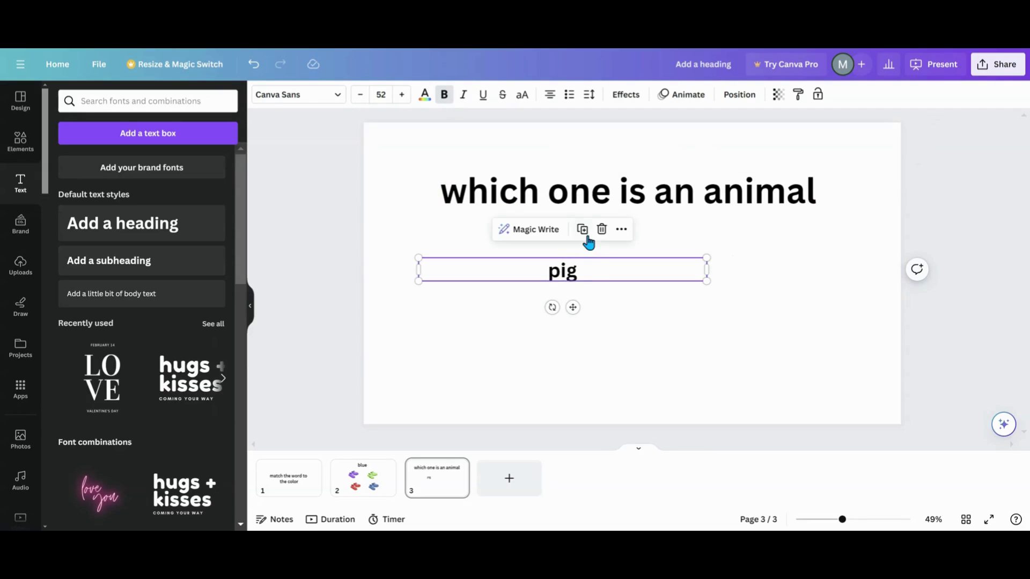
click(584, 234)
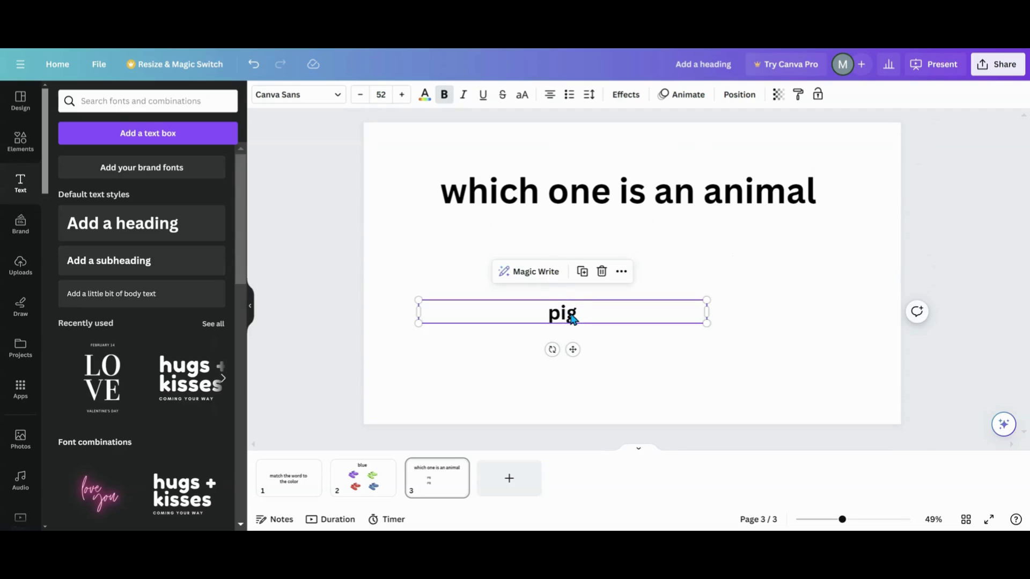
click(617, 270)
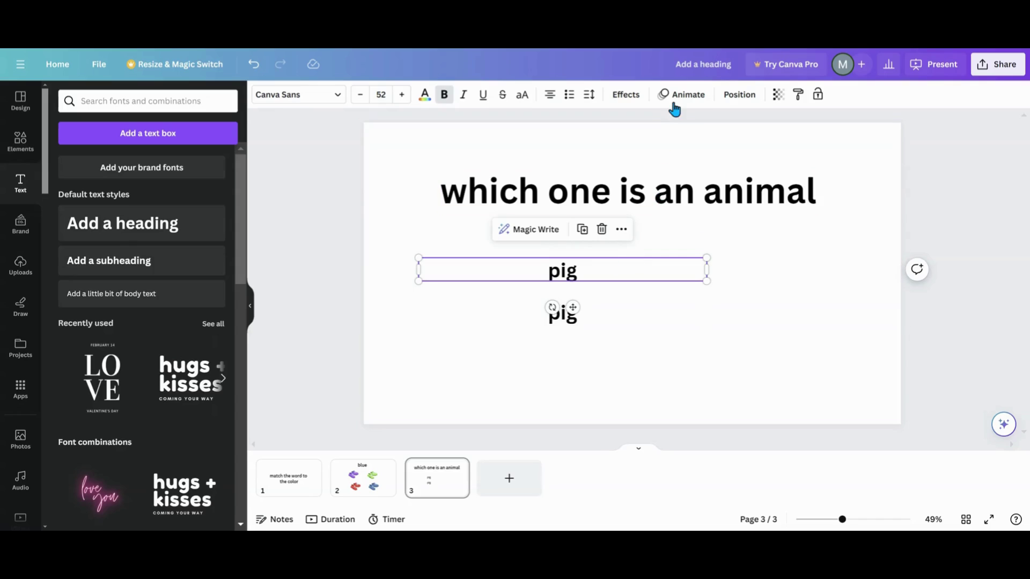
- Apply the Background effect to the upper "pig" answer with roundness 57 and a light blue color
click(622, 100)
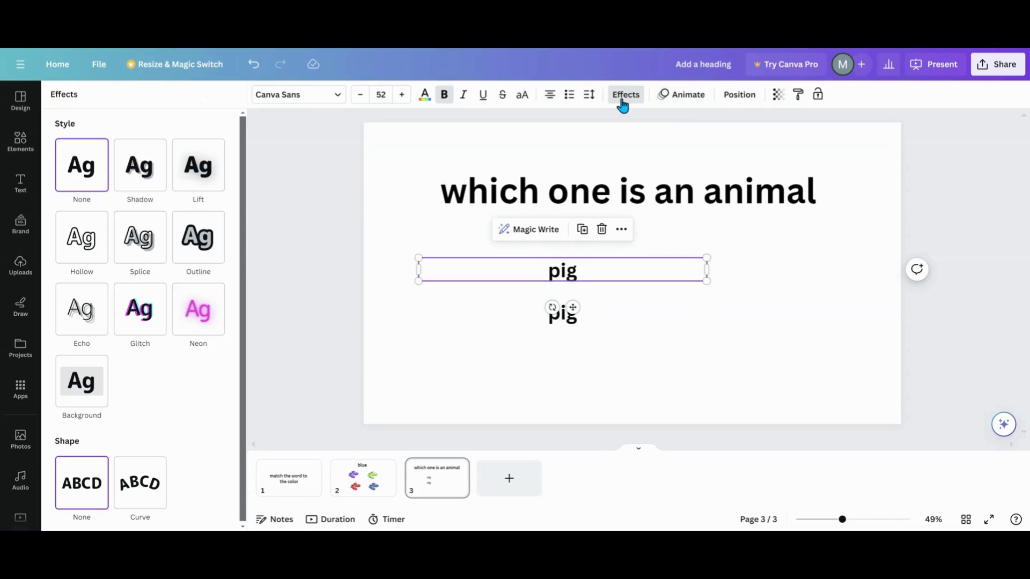
click(81, 384)
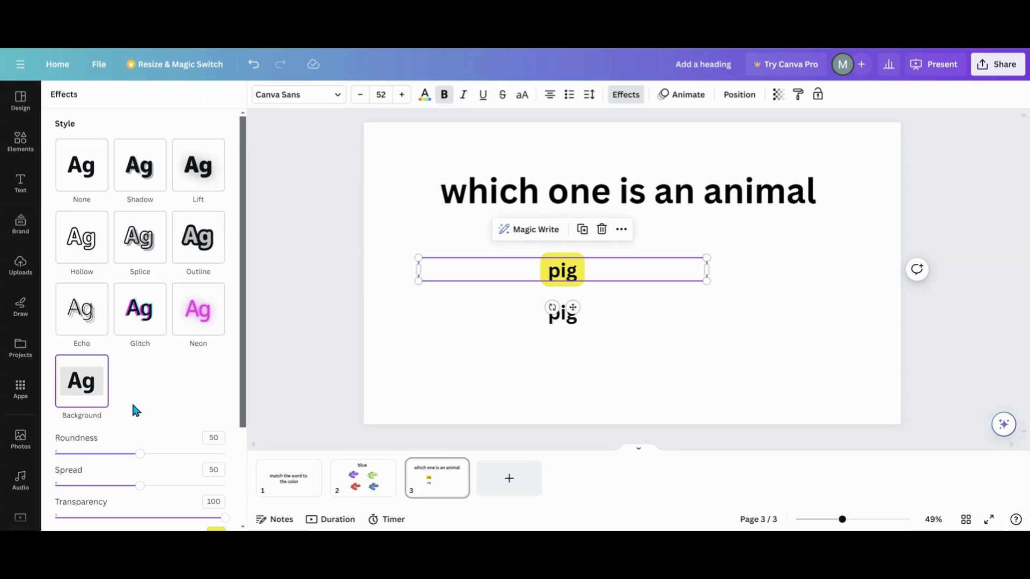
scroll(130, 401, down, 2)
drag(138, 383, 157, 394)
drag(182, 394, 153, 396)
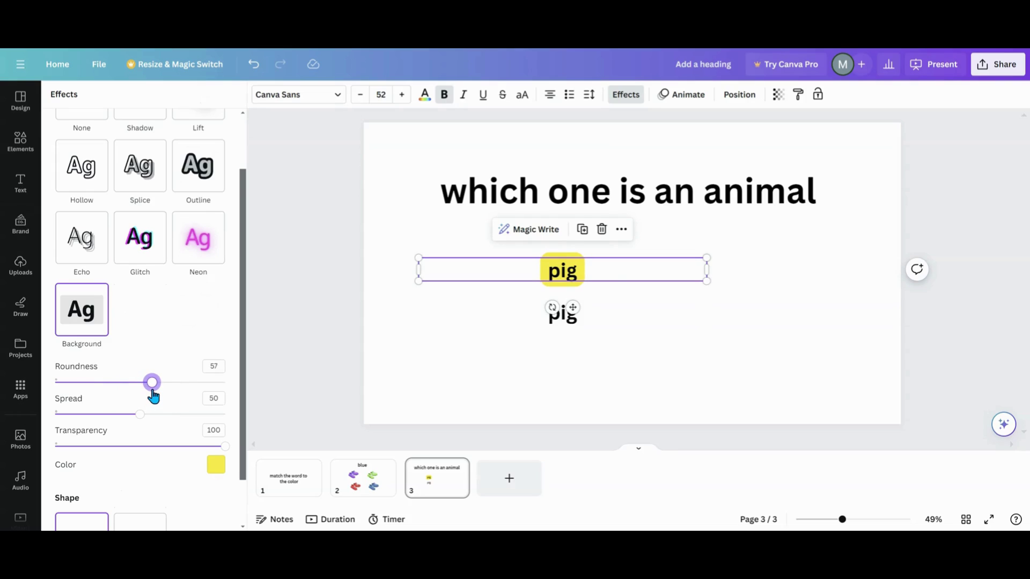
click(215, 465)
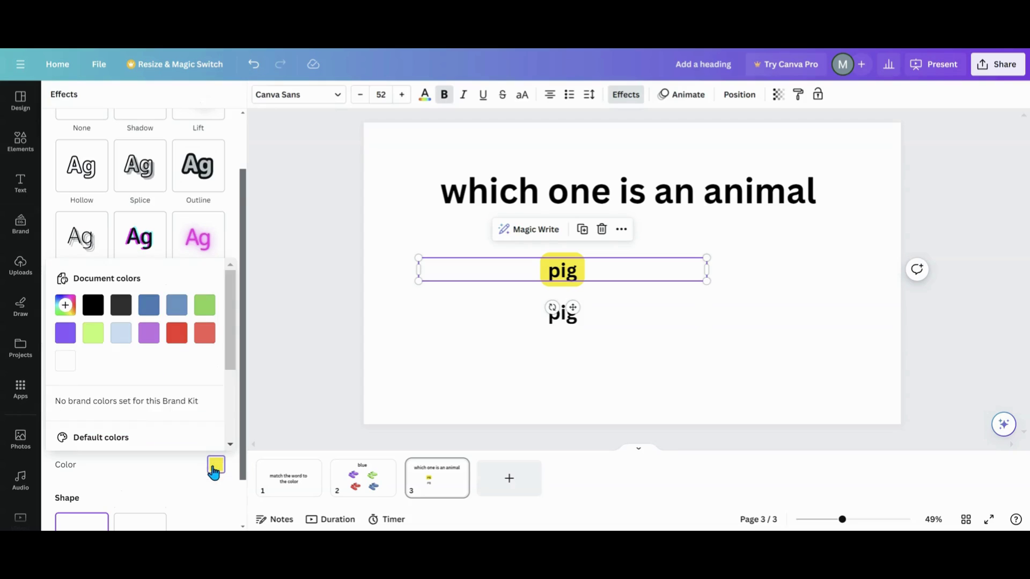
click(121, 335)
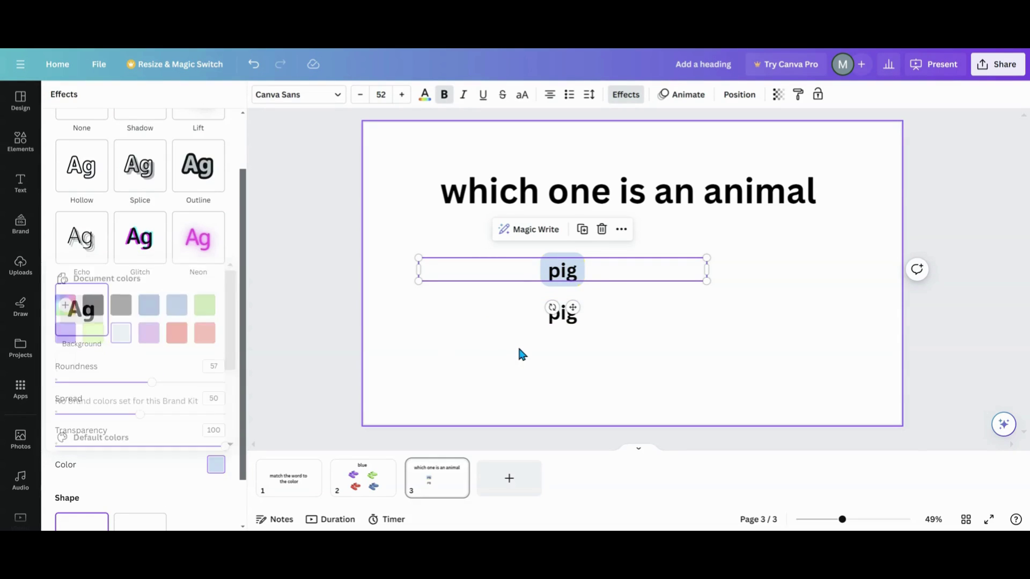
- Replace the plain lower "pig" with a duplicate of the highlighted answer placed directly below it, reading "tree"
click(530, 310)
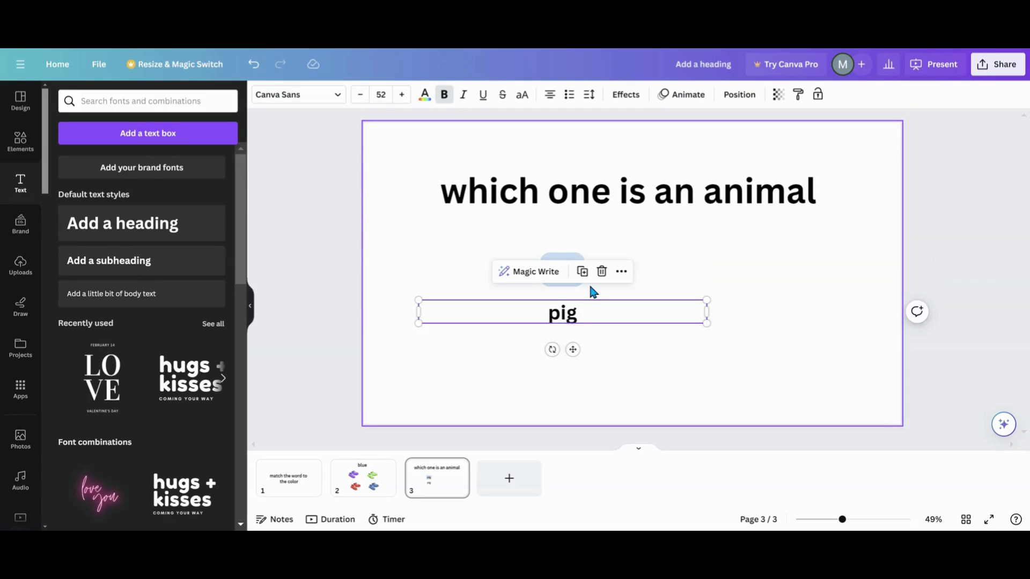
key(ctrl+z)
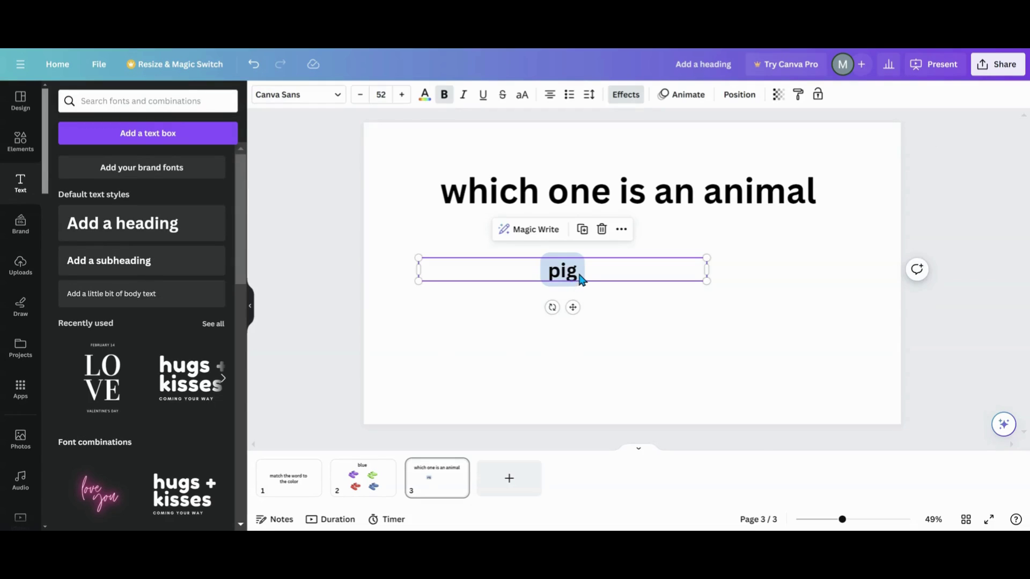
click(583, 237)
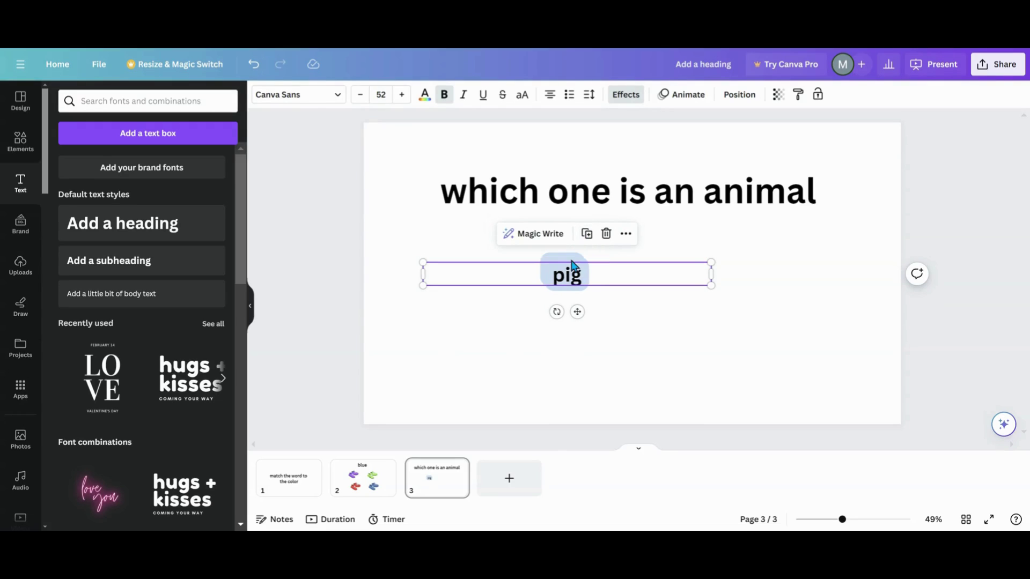
drag(570, 273, 560, 310)
double_click(561, 313)
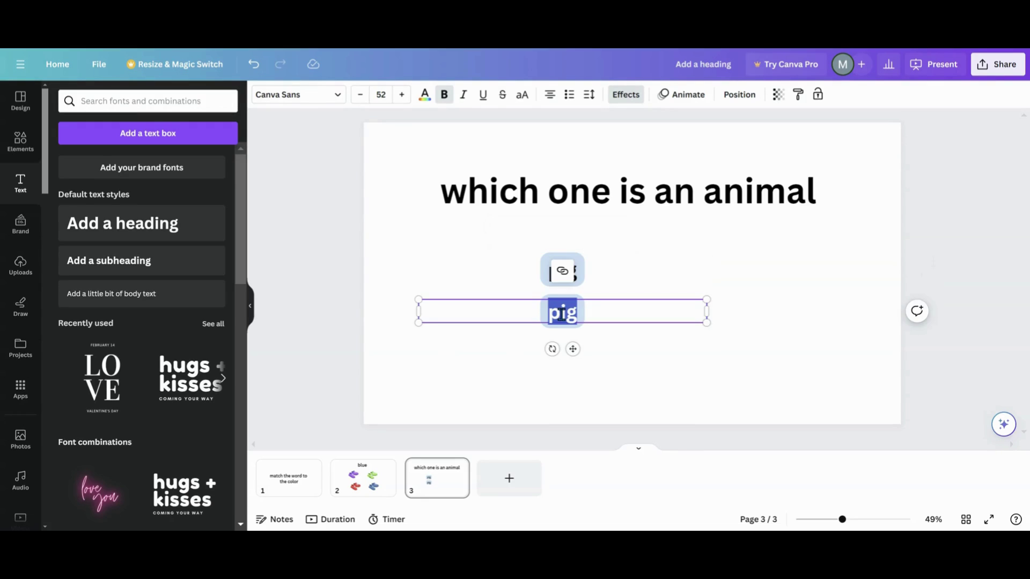
text(tree)
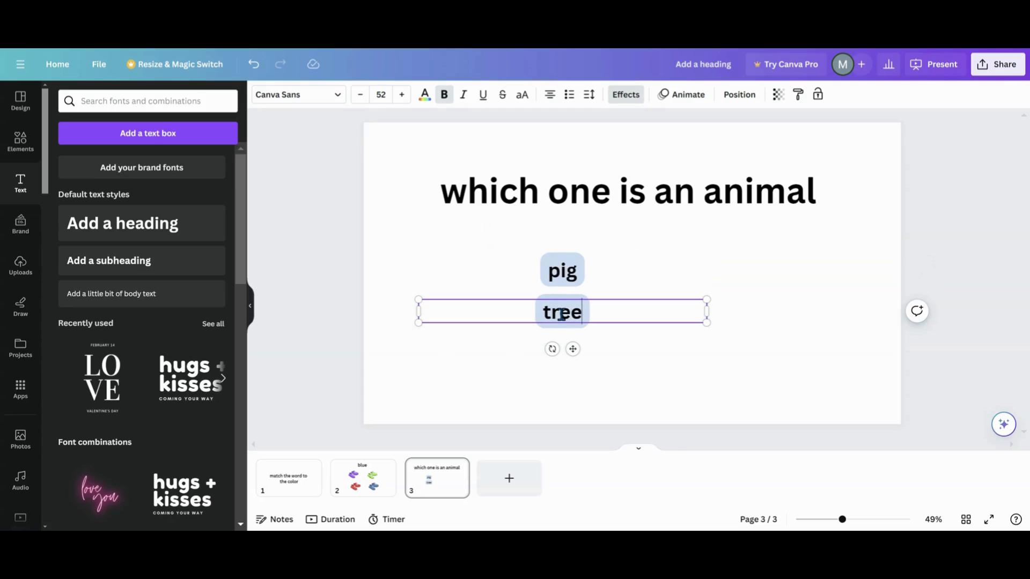
click(579, 277)
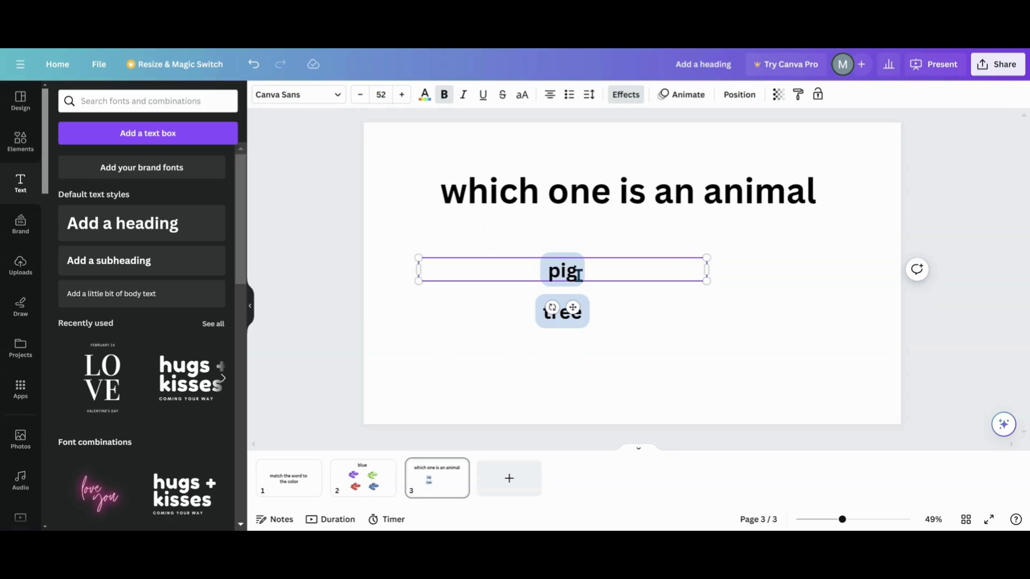
key(Return)
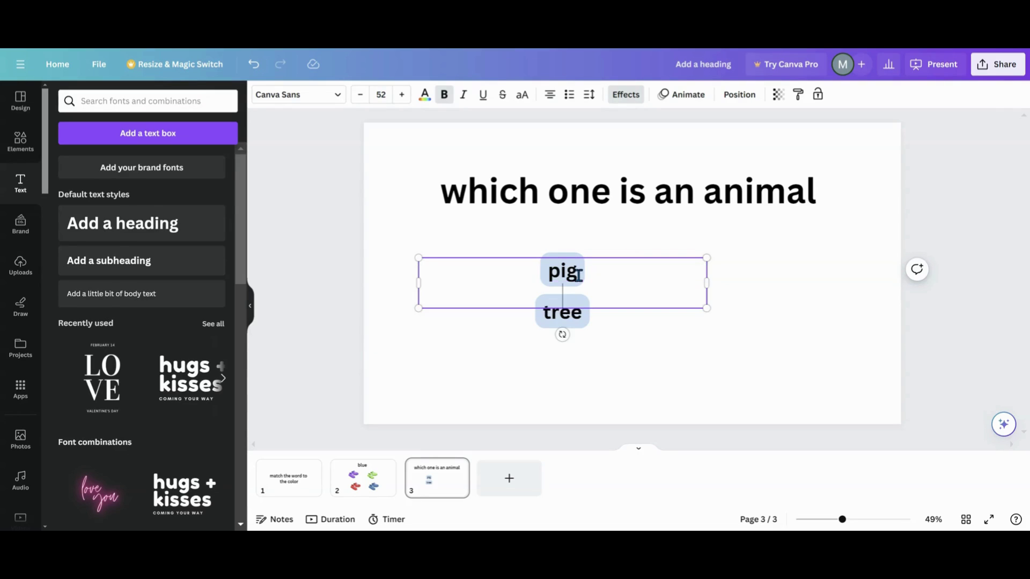
drag(708, 286, 720, 282)
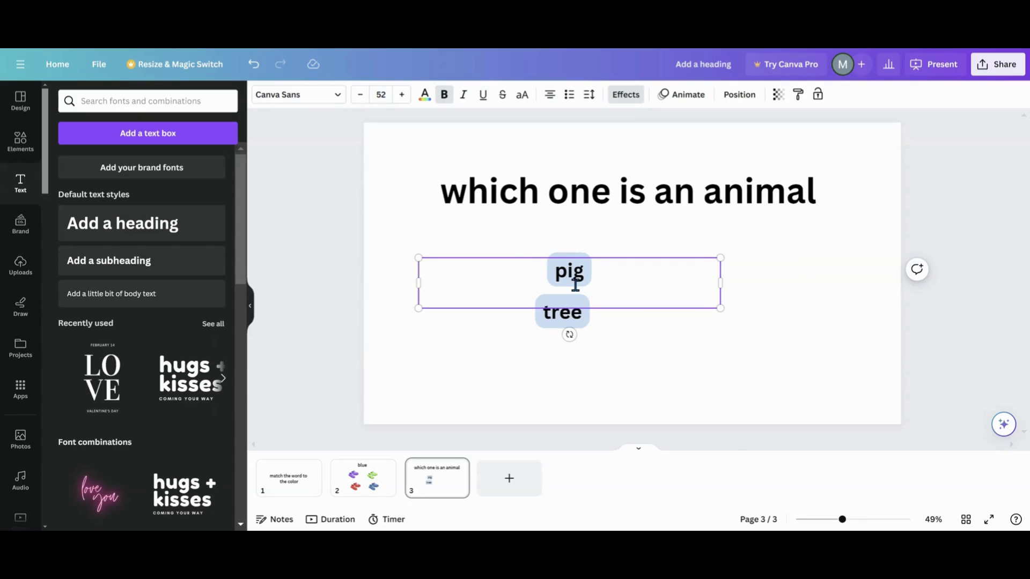
click(254, 64)
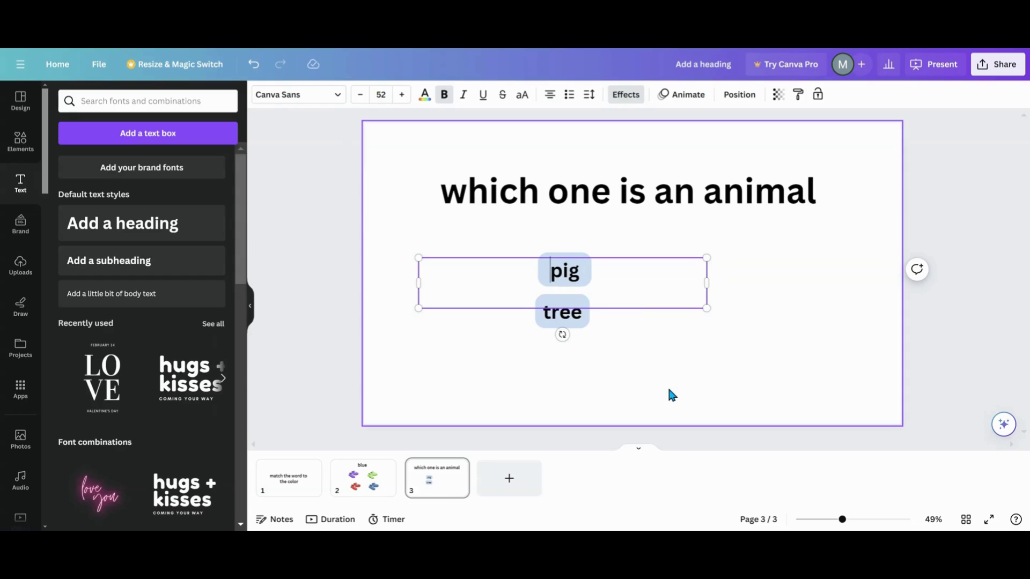
- Move the "pig" answer slightly left and down, and remove the blank line below its text
click(657, 372)
click(575, 274)
drag(574, 273, 571, 275)
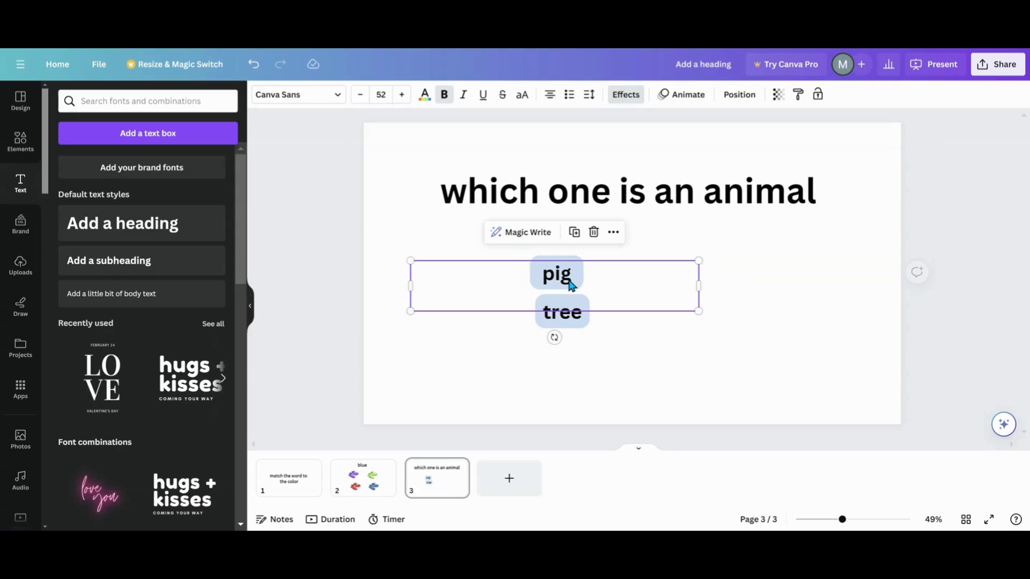
click(525, 303)
click(517, 294)
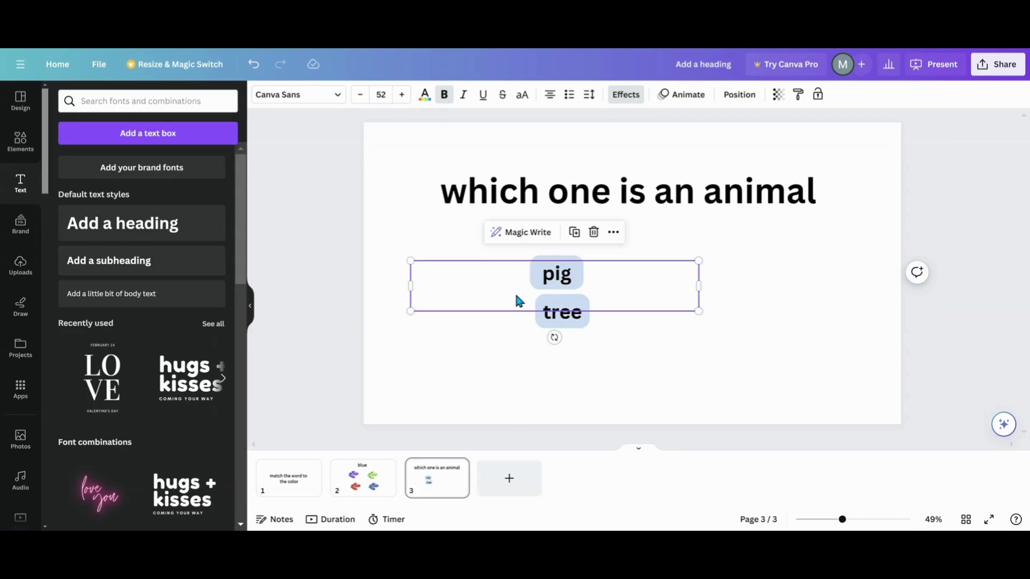
click(515, 292)
key(BackSpace)
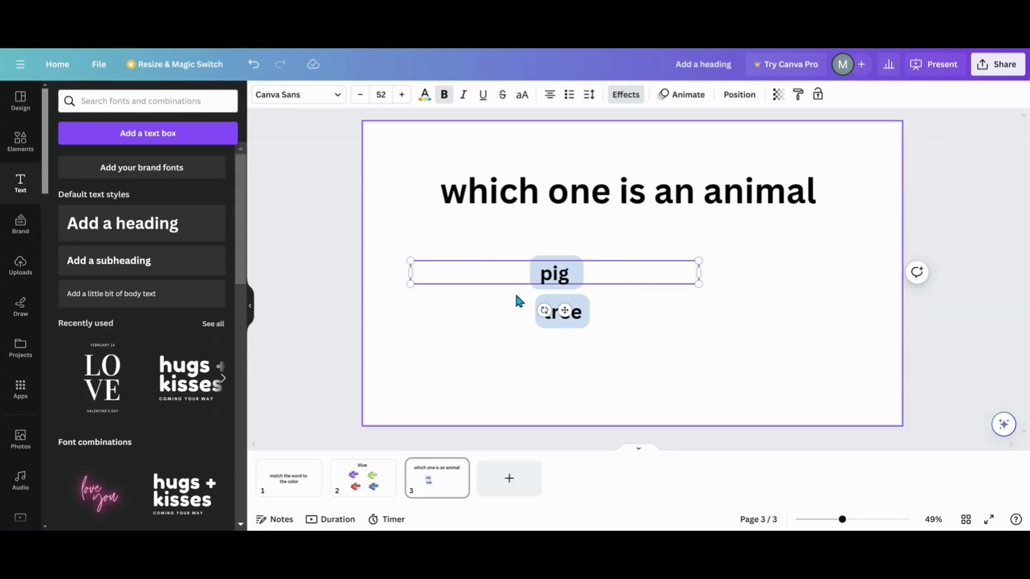
- Place a duplicate of the "tree" answer to the right of "pig" and remove the duplicate's background effect
click(727, 327)
drag(579, 324, 574, 325)
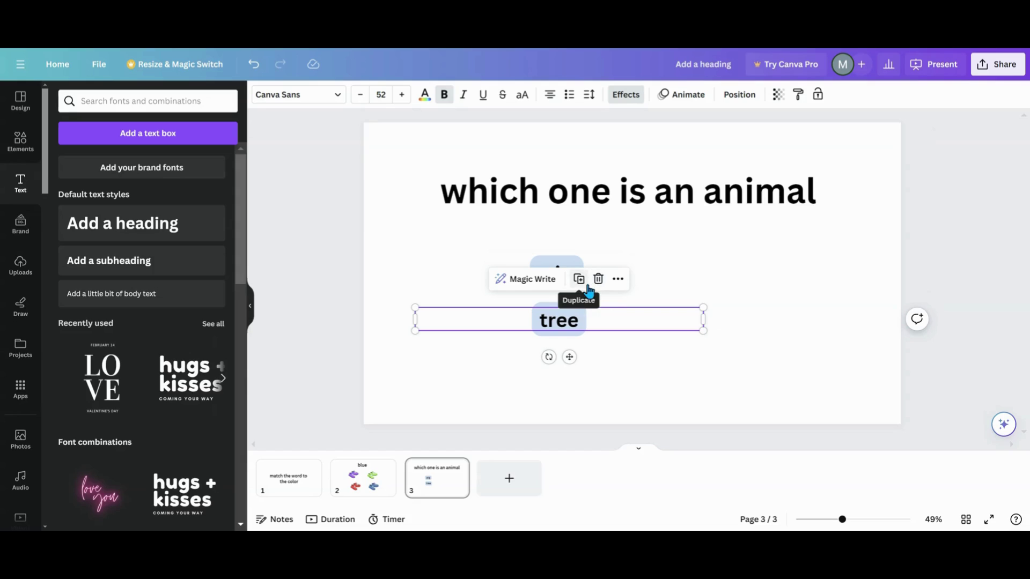
drag(564, 321, 700, 274)
click(626, 95)
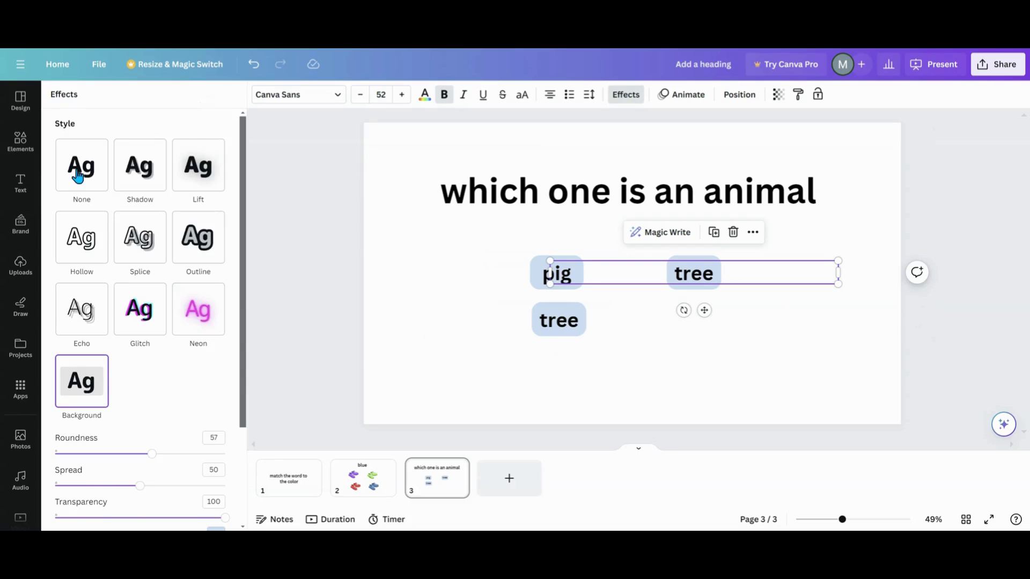
click(80, 170)
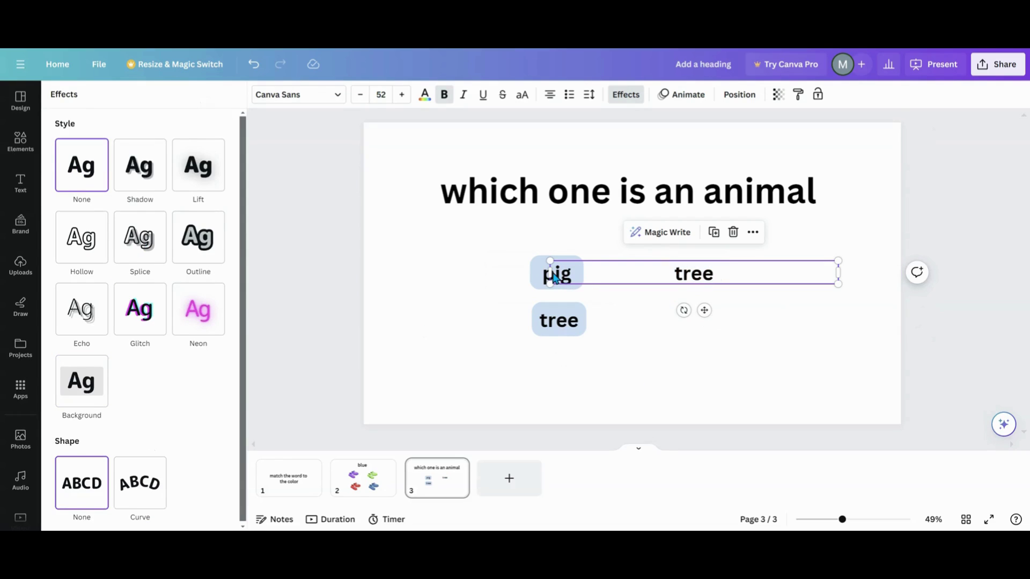
- Narrow the text boxes of all three answers close to their words and move the plain "tree" slightly up and left
drag(549, 274, 718, 286)
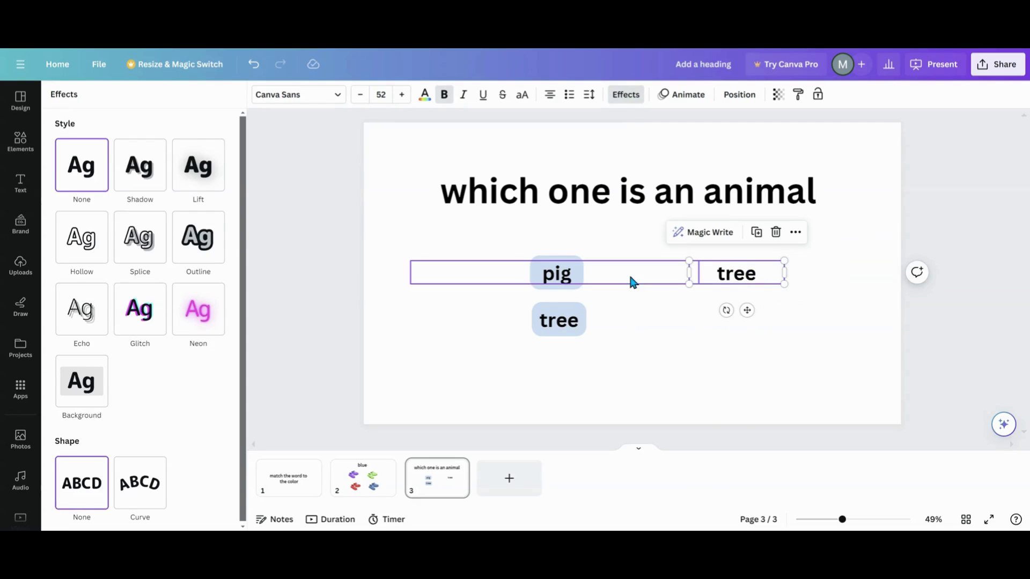
click(578, 284)
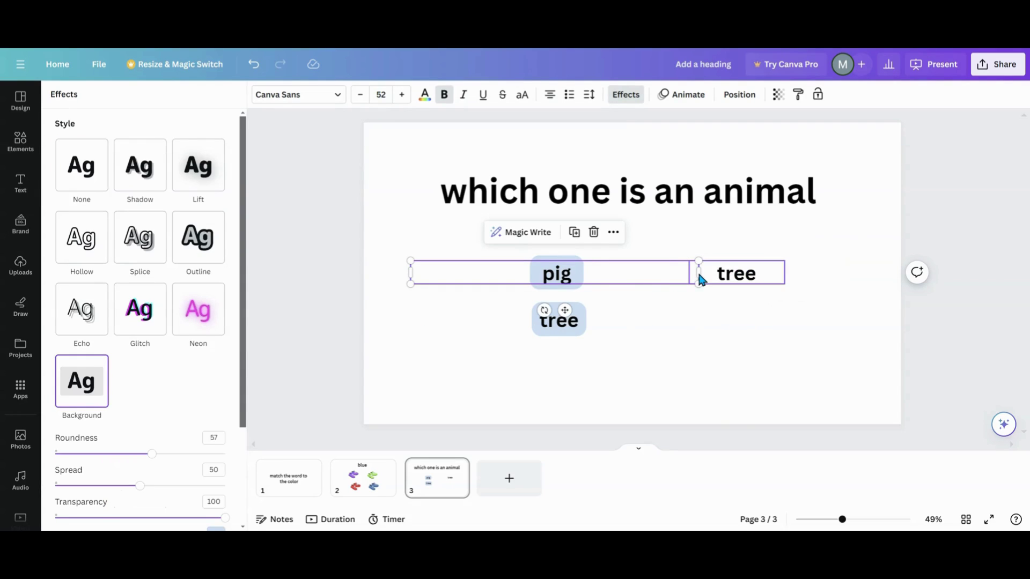
drag(698, 273, 567, 269)
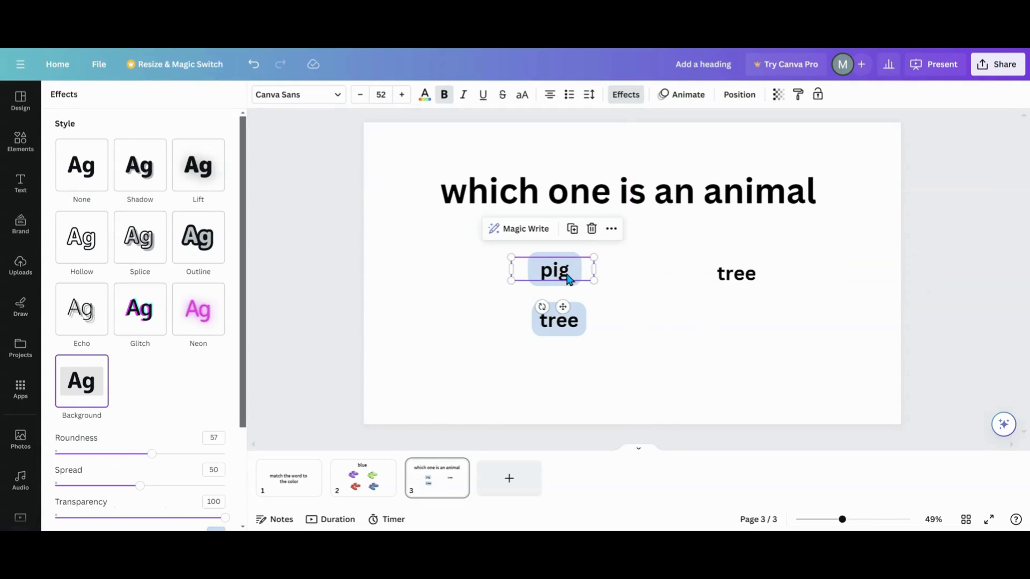
click(572, 328)
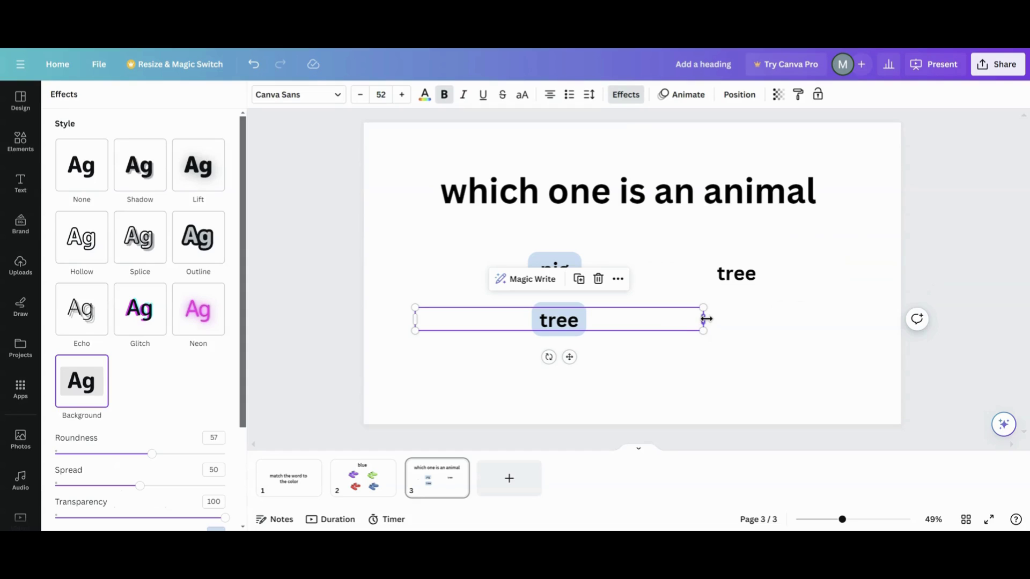
drag(705, 319, 573, 333)
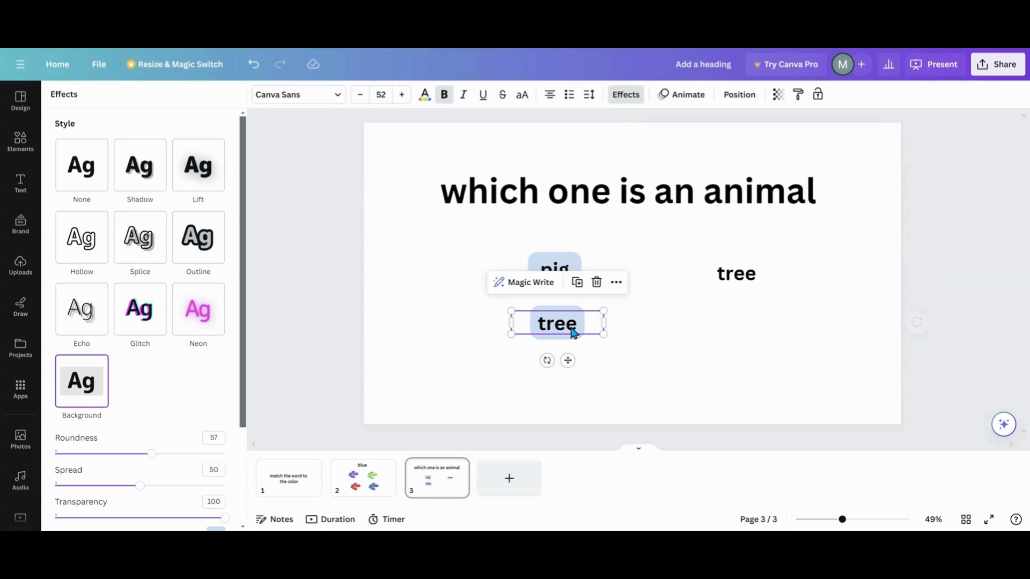
drag(736, 275, 708, 260)
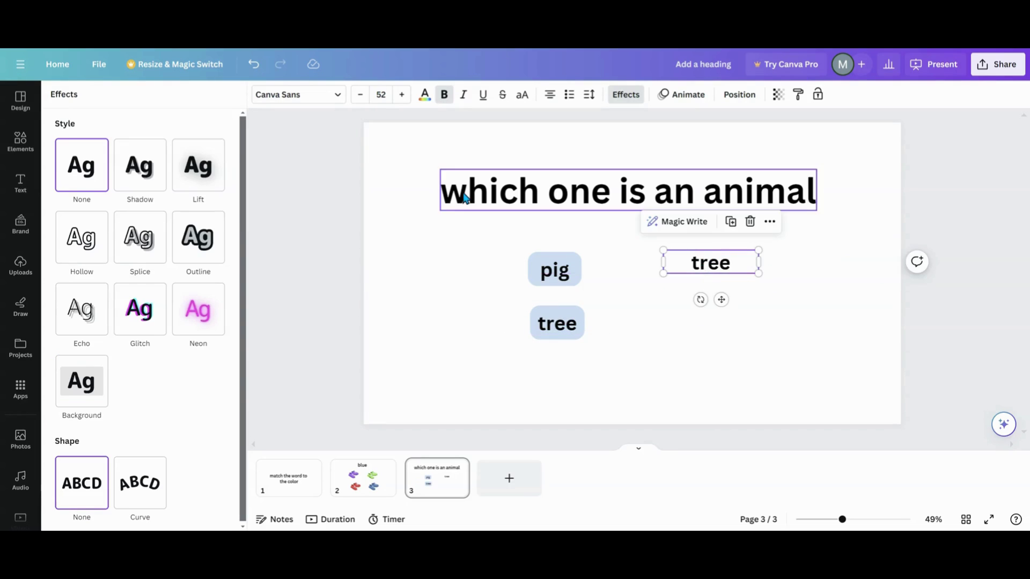
- Add a round badge shape with a finely toothed edge to the third page
click(22, 142)
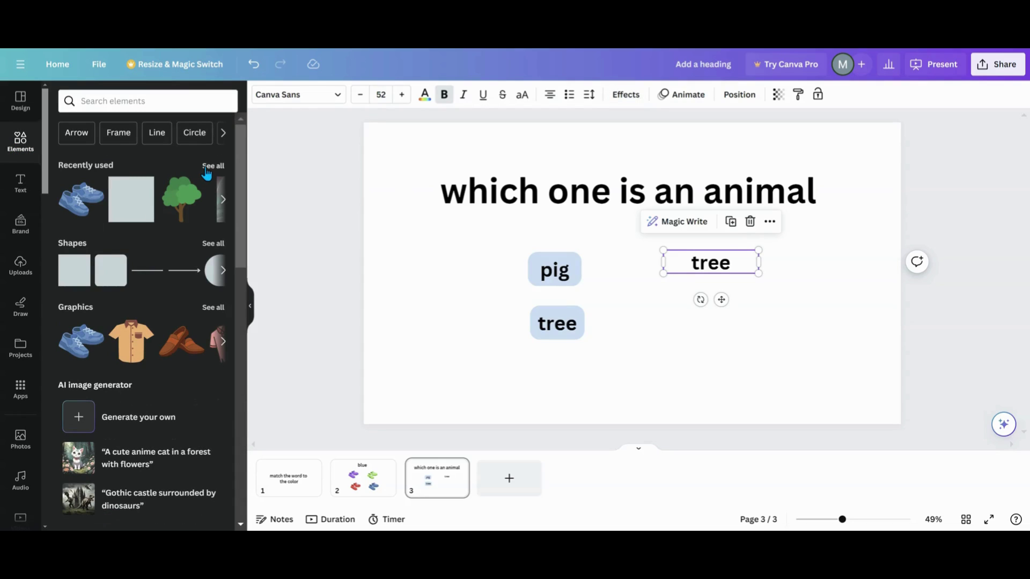
click(213, 245)
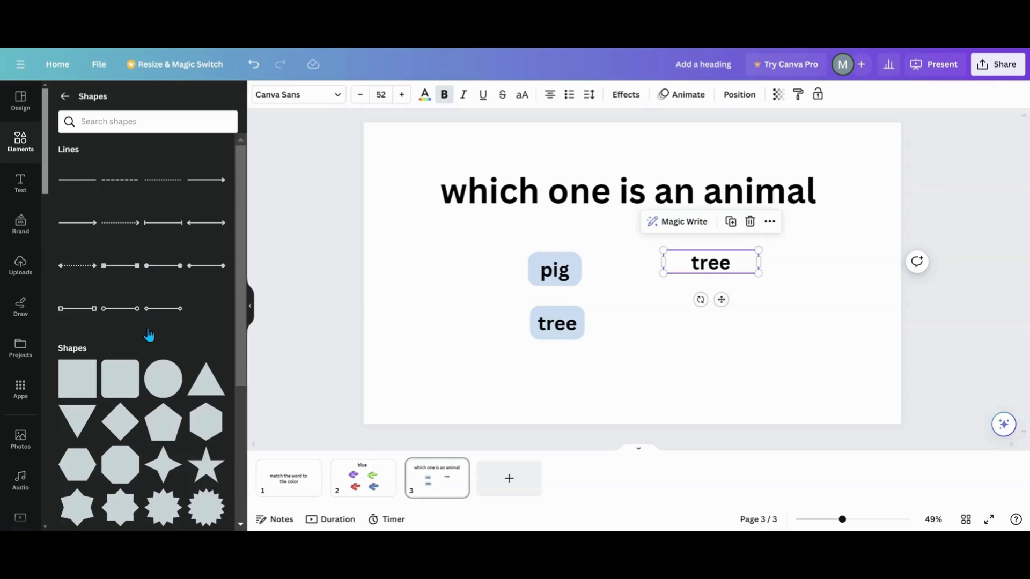
scroll(153, 421, down, 3)
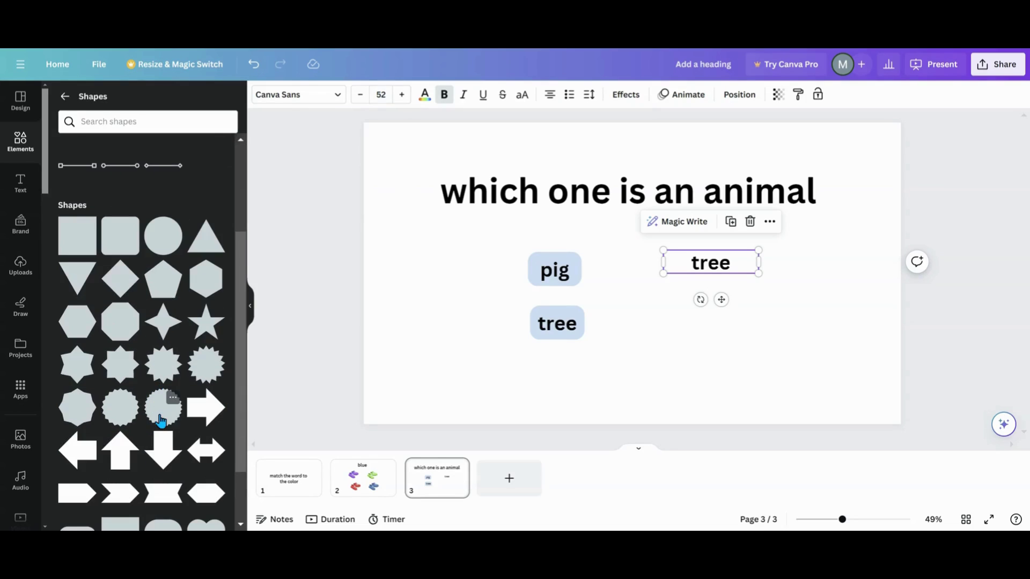
click(163, 415)
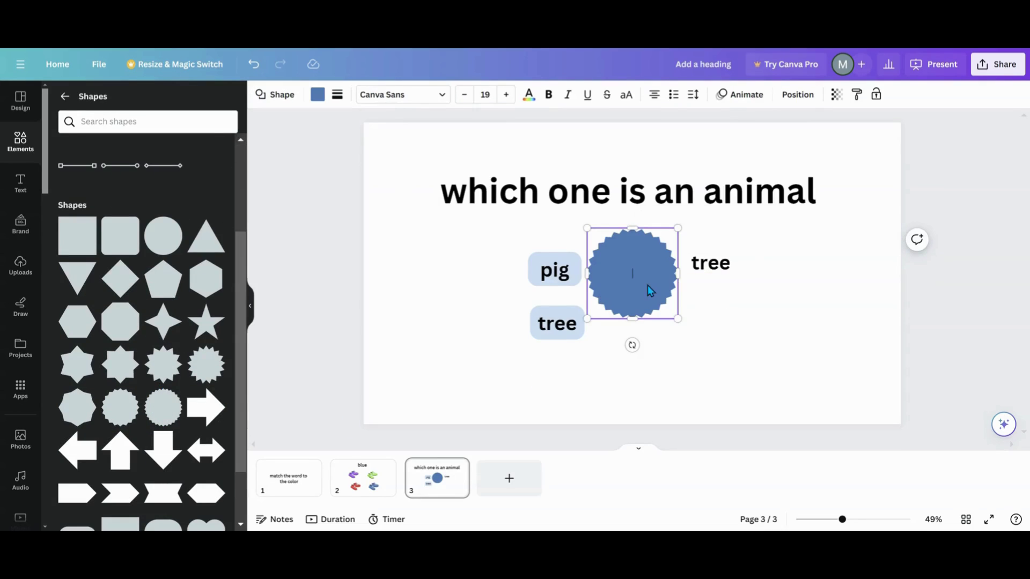
click(772, 338)
- Place the toothed badge behind the plain "tree" text and shrink it to fit centred around the word
drag(648, 281, 714, 278)
click(796, 95)
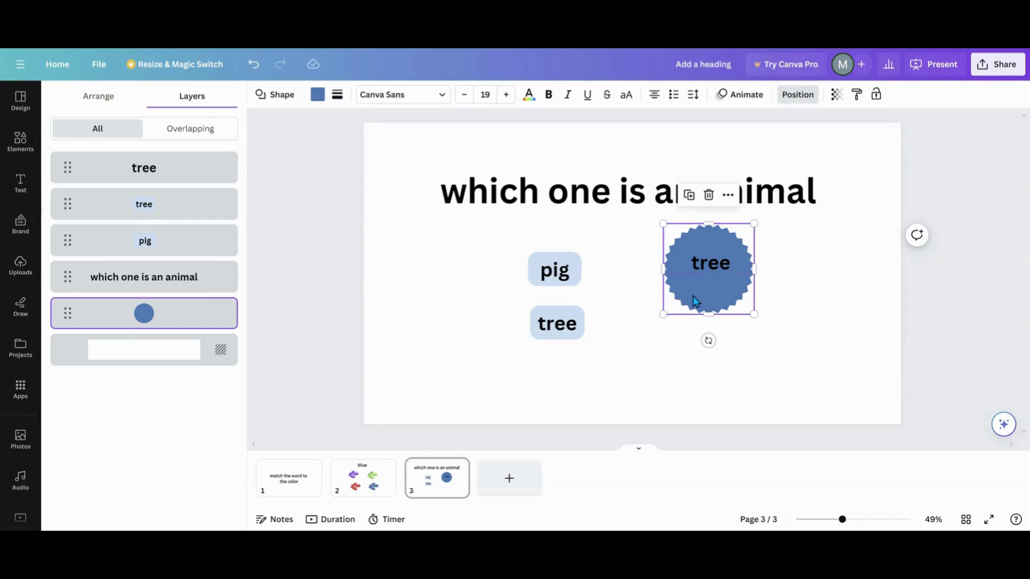
drag(754, 316, 739, 298)
drag(688, 278, 697, 279)
drag(638, 224, 683, 250)
click(785, 197)
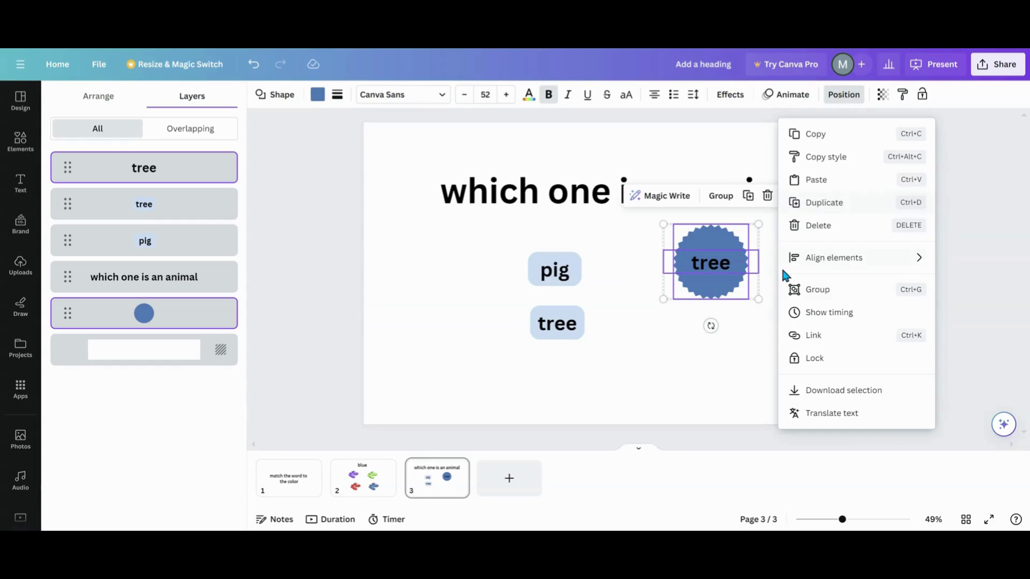
click(721, 196)
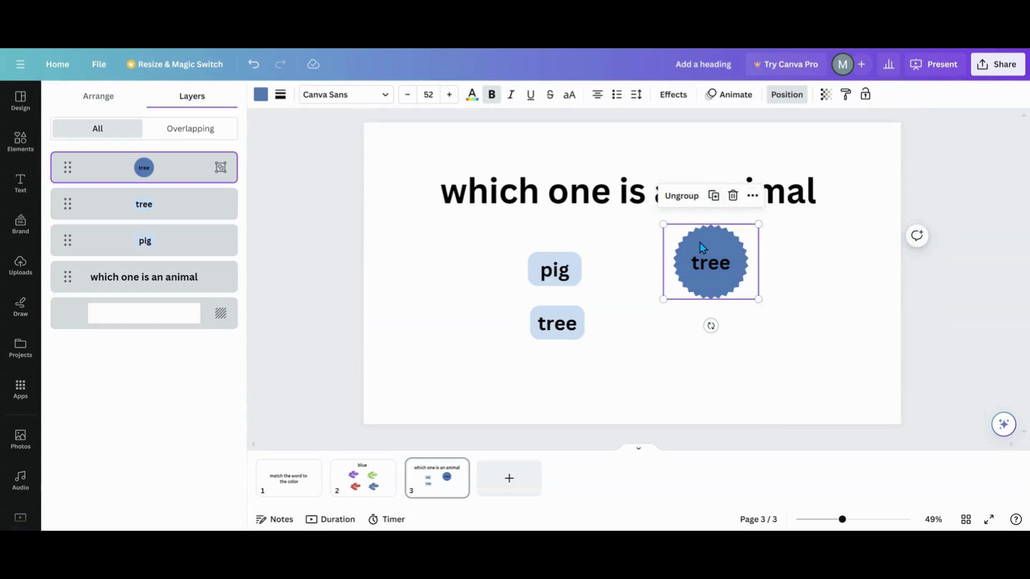
click(753, 195)
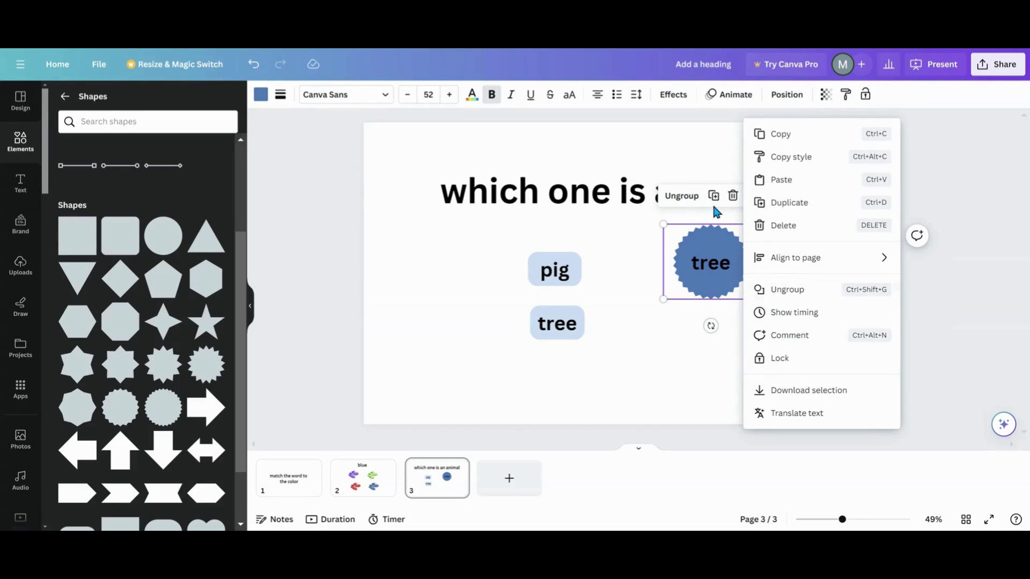
click(680, 195)
click(684, 338)
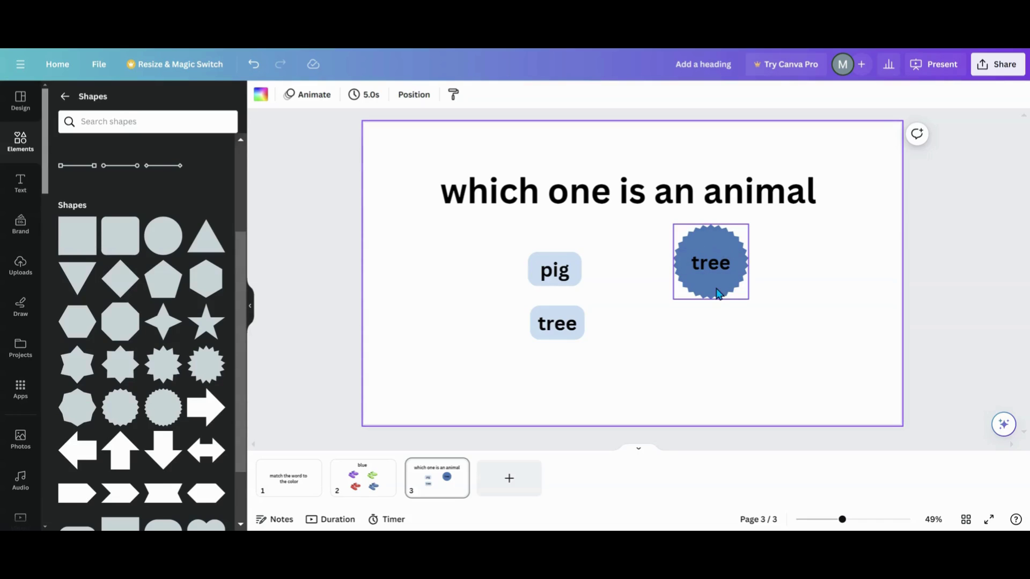
- Move the toothed badge together with its "tree" text slightly down and left, level with the answers beside it
drag(637, 230, 731, 300)
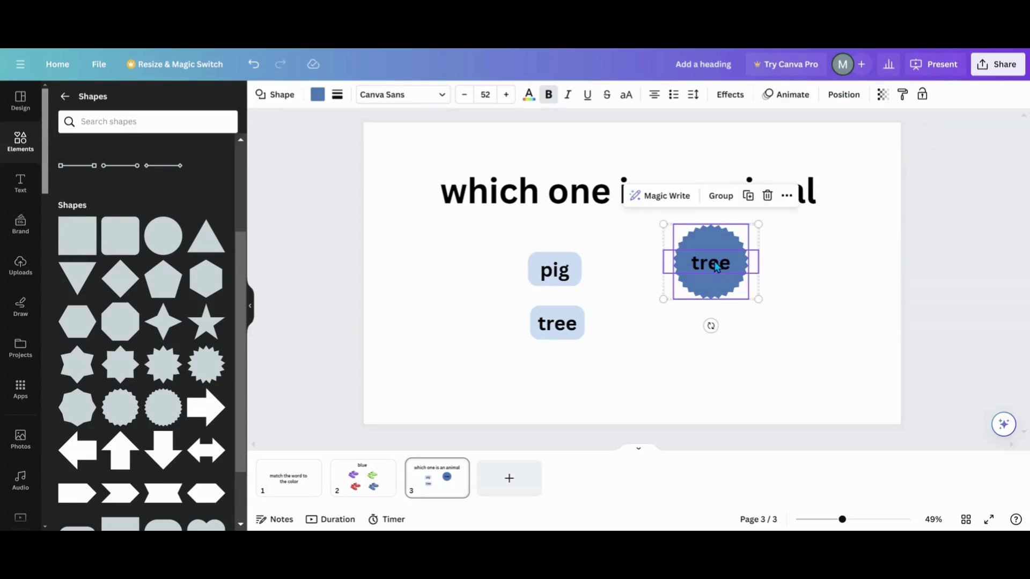
drag(713, 262, 693, 295)
click(636, 359)
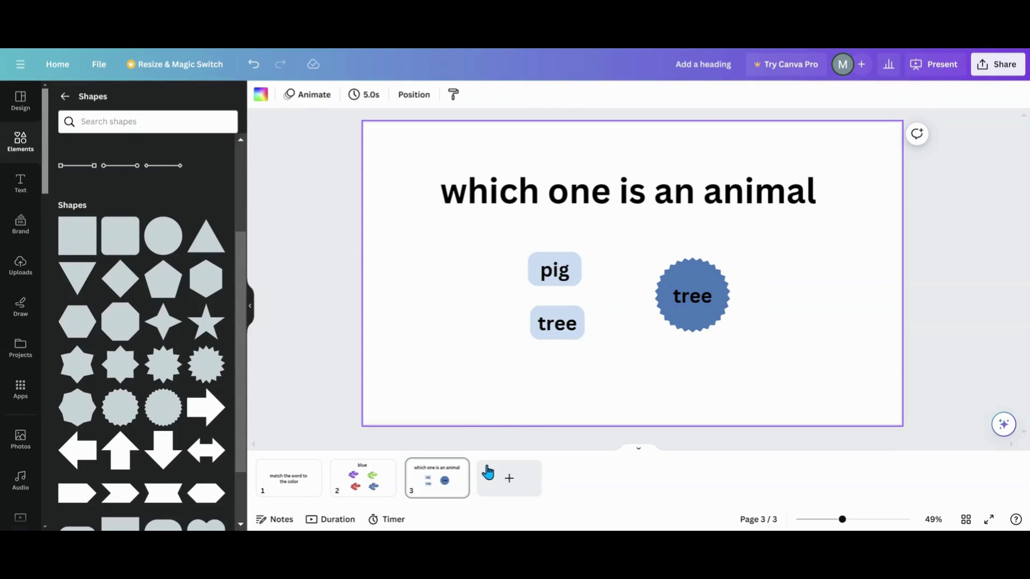
- Add a fourth page containing a heading that reads "correct"
click(489, 489)
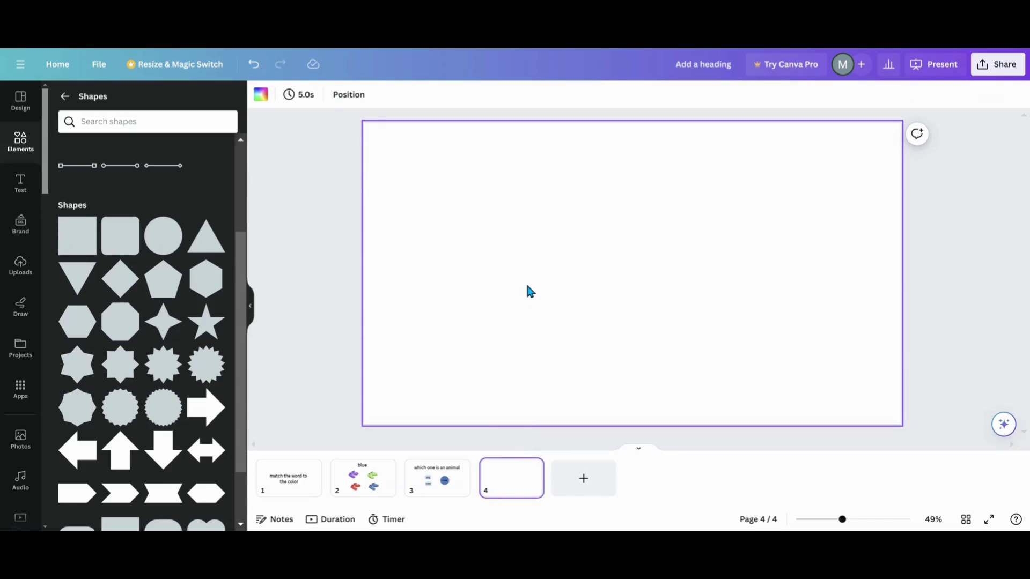
click(21, 185)
click(127, 230)
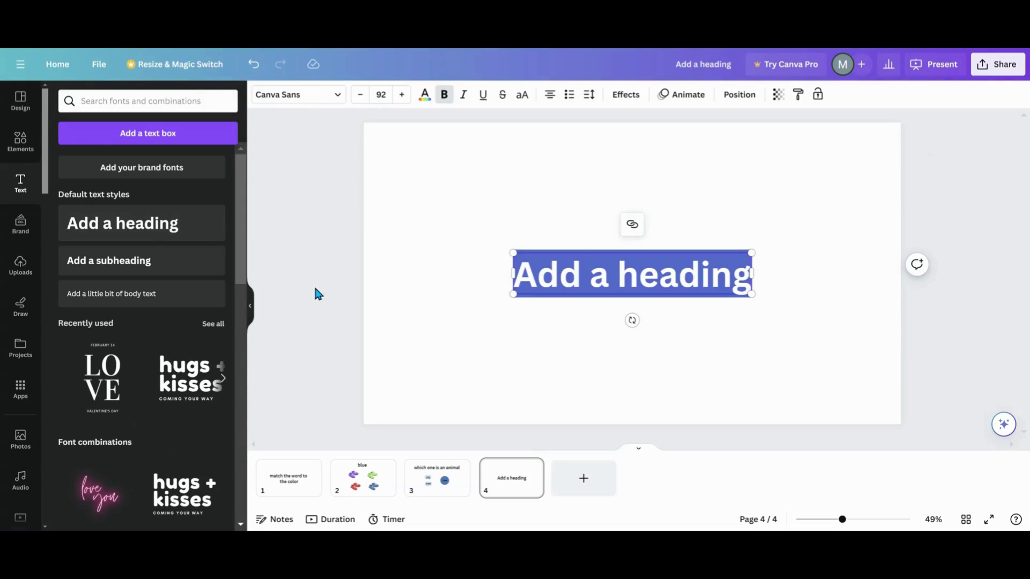
text(cor)
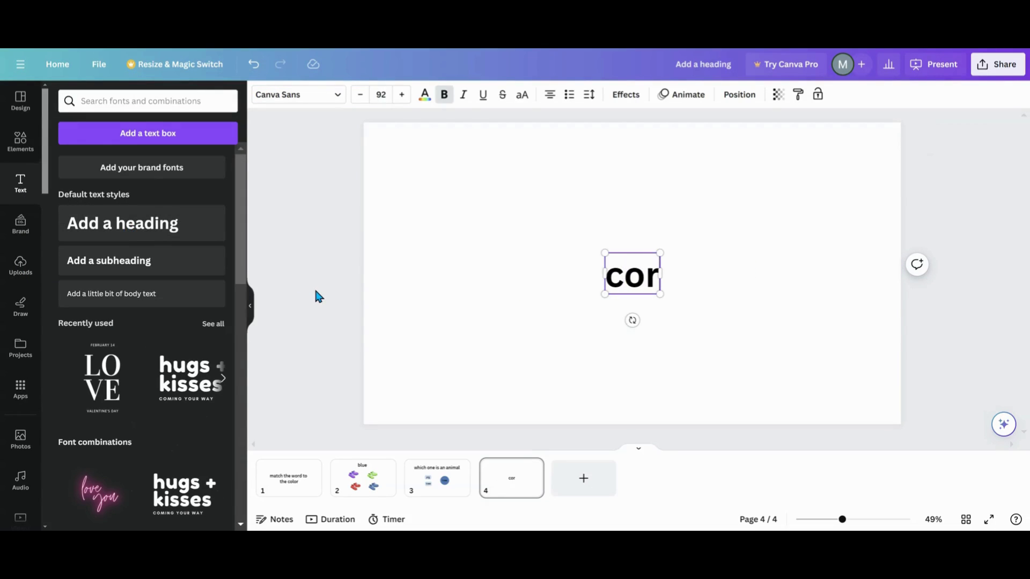
text(re)
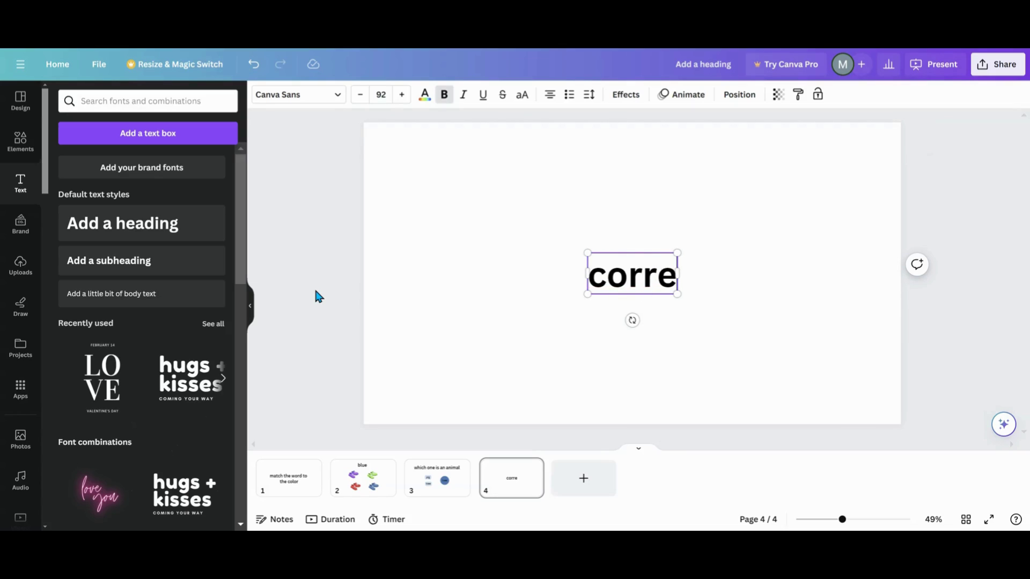
text(ct)
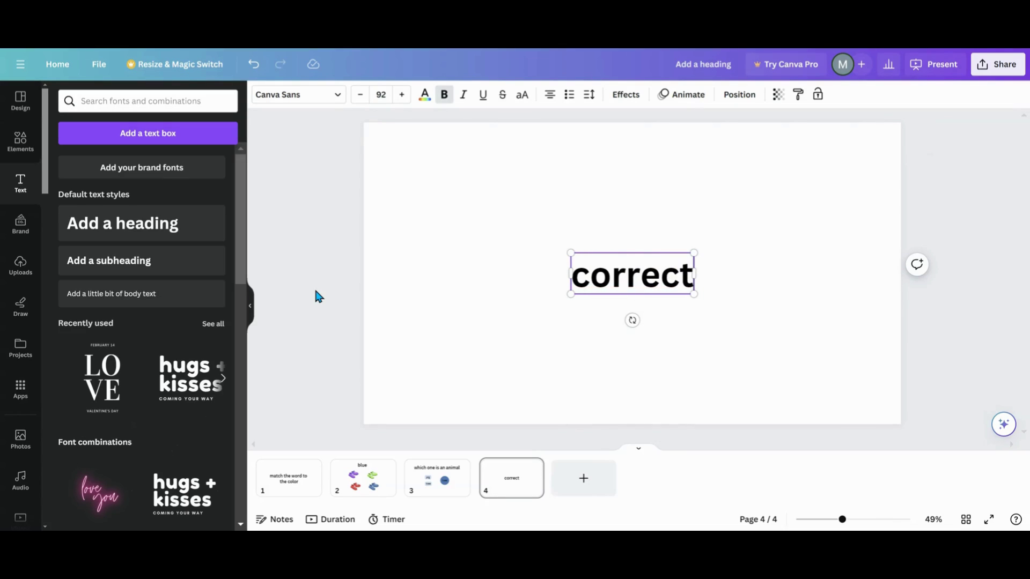
- Add a fifth page containing a heading that reads "wrong"
click(588, 492)
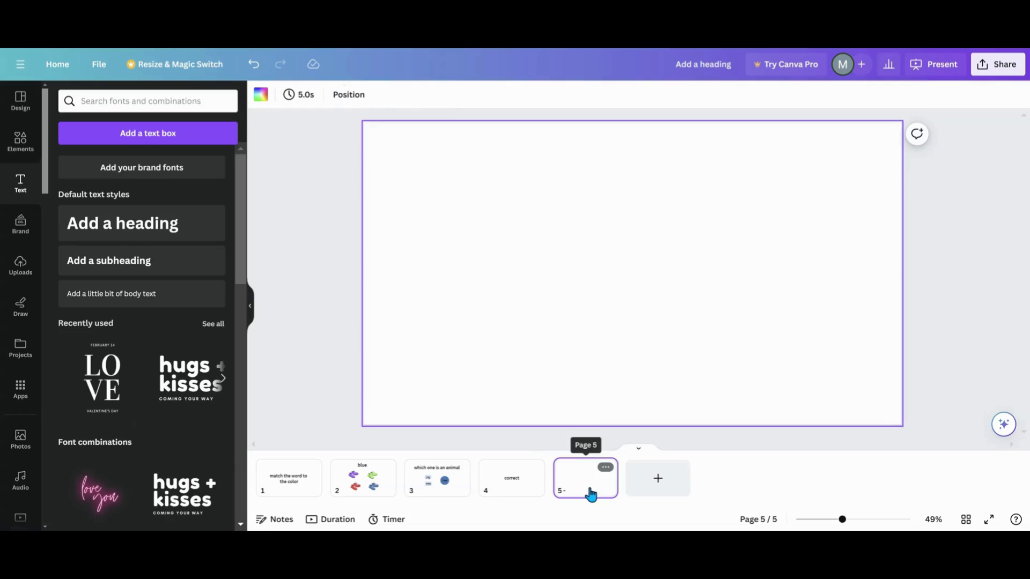
click(81, 223)
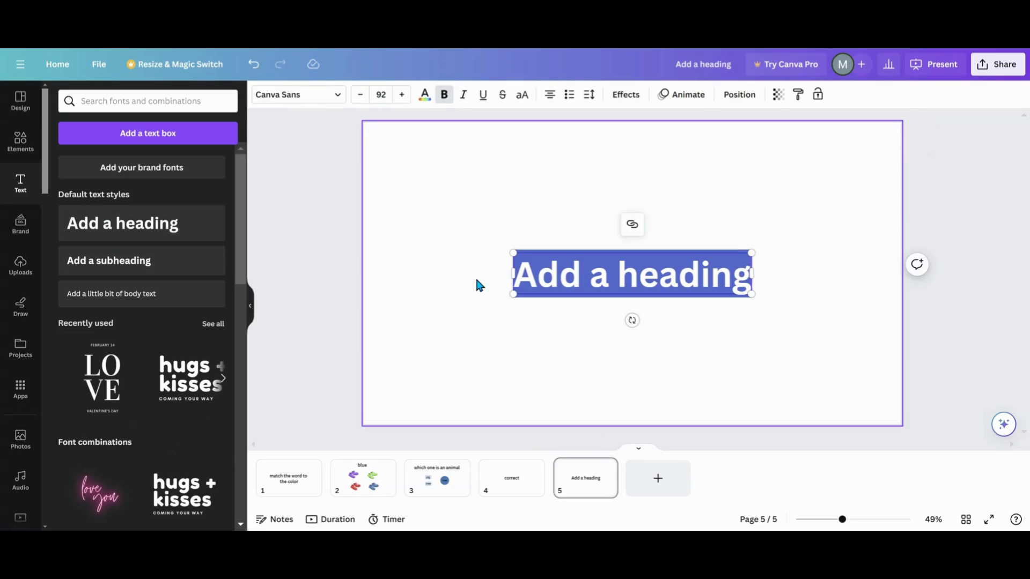
text(wrong)
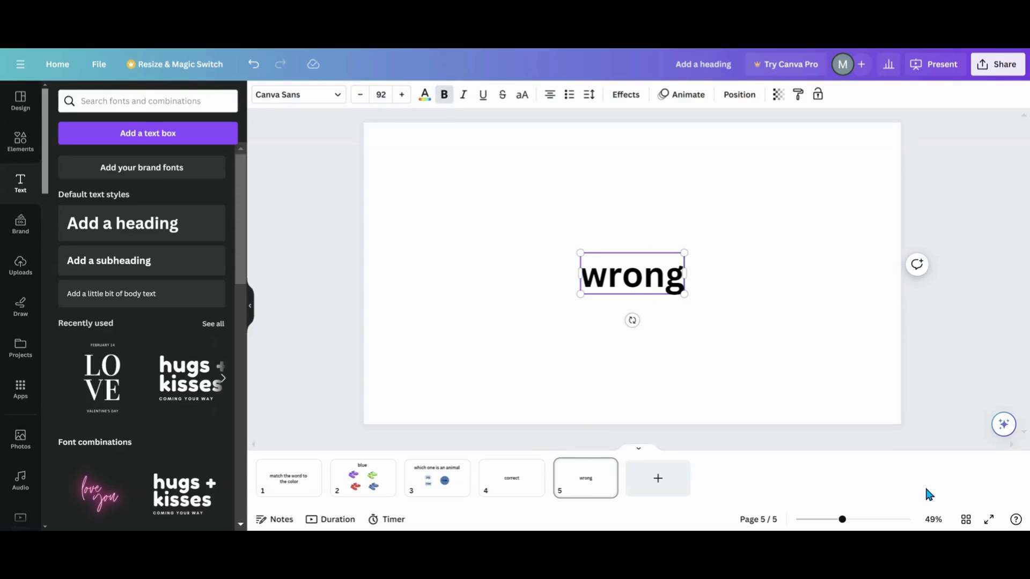
- Duplicate the "correct" page in the grid view and place the copy directly after the sneaker page
click(965, 519)
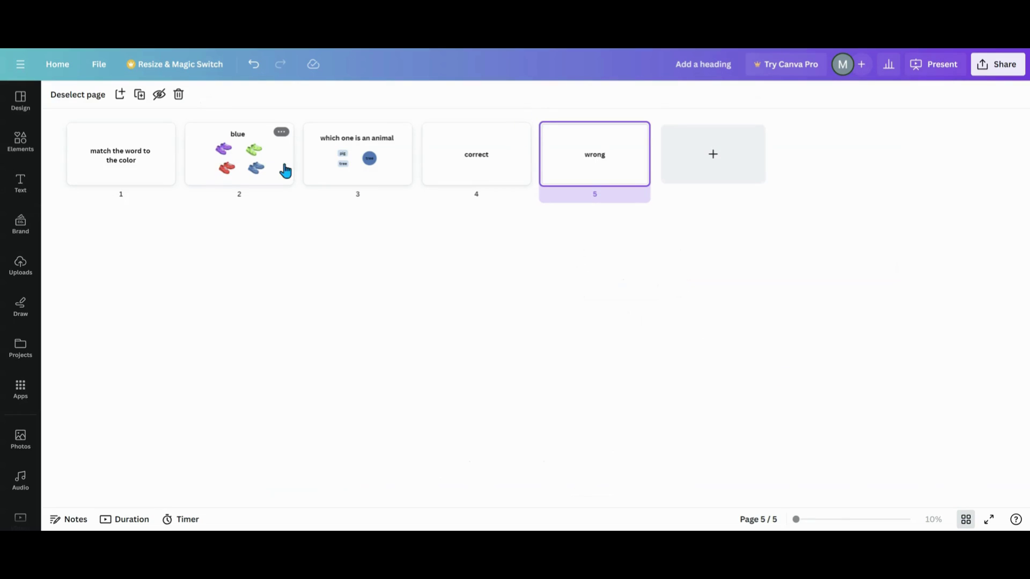
click(518, 132)
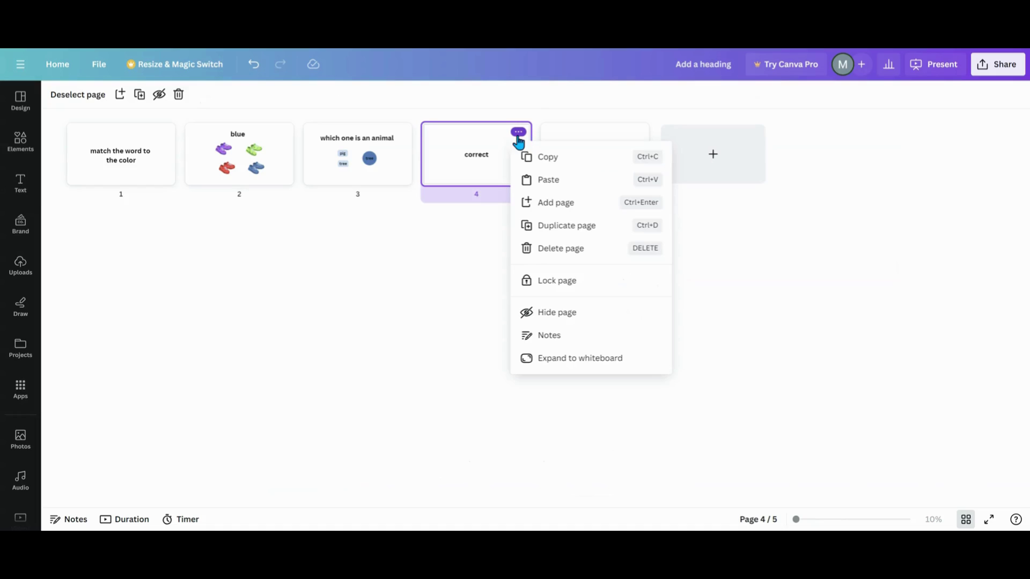
click(573, 225)
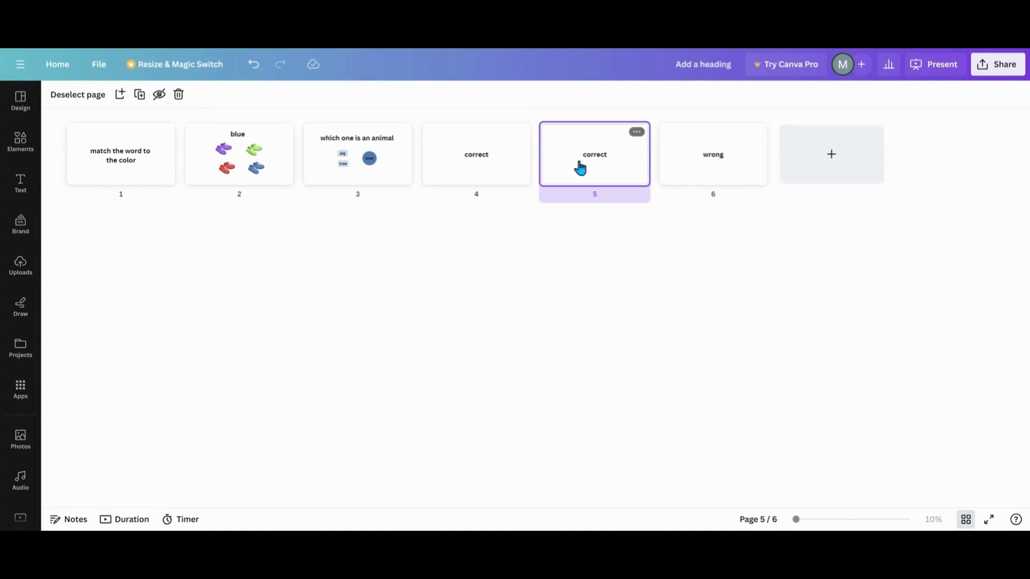
drag(581, 195, 313, 202)
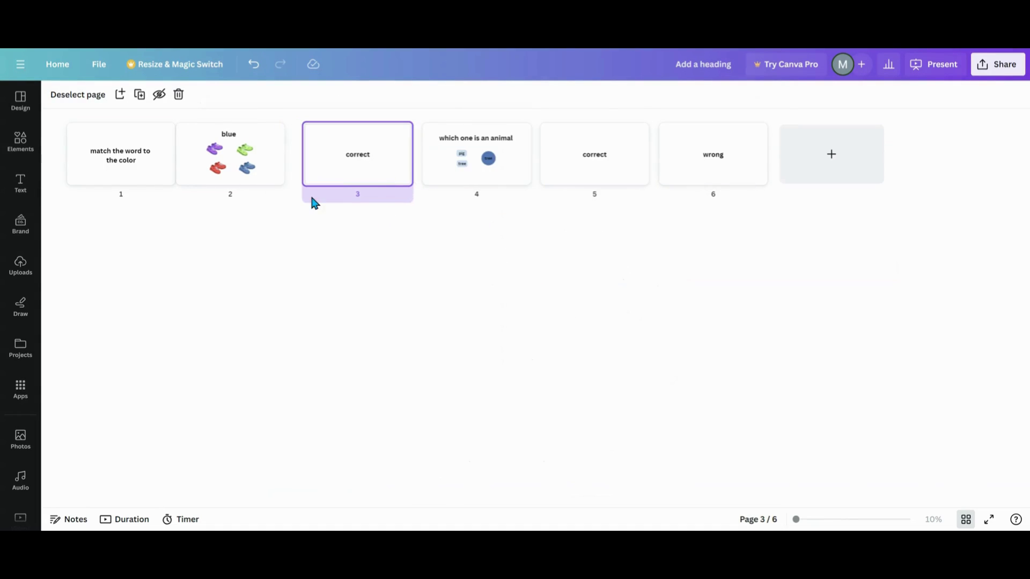
- Duplicate the "wrong" page, place one directly after the first "correct" page, and add a blank page at the end
click(750, 136)
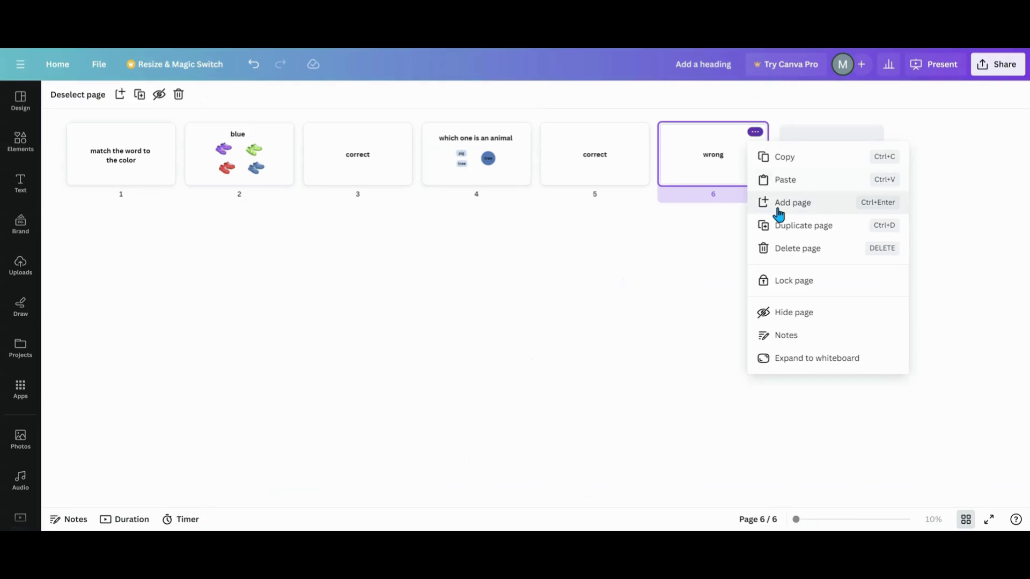
click(793, 233)
drag(802, 145, 414, 147)
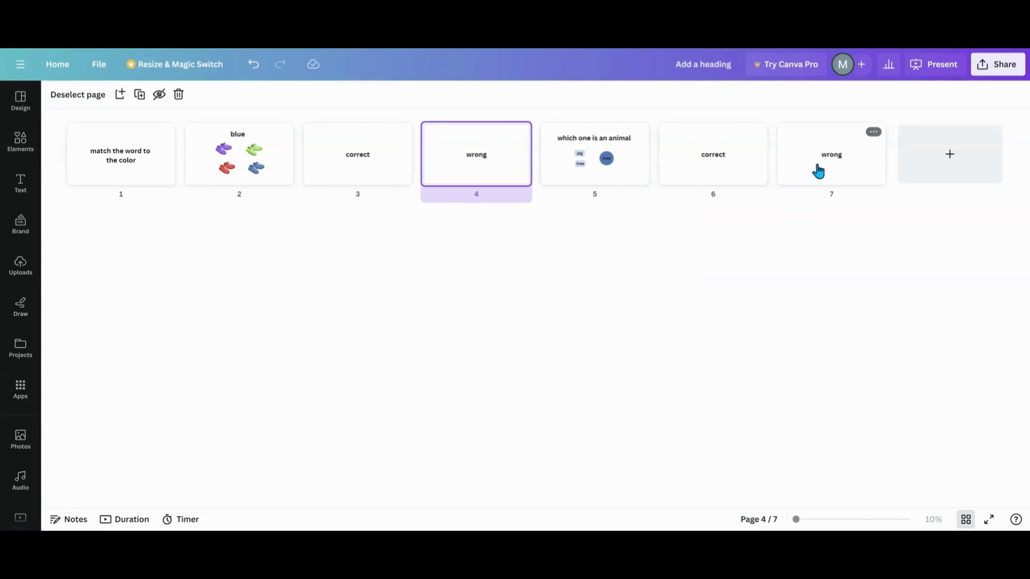
mouse_move(656, 174)
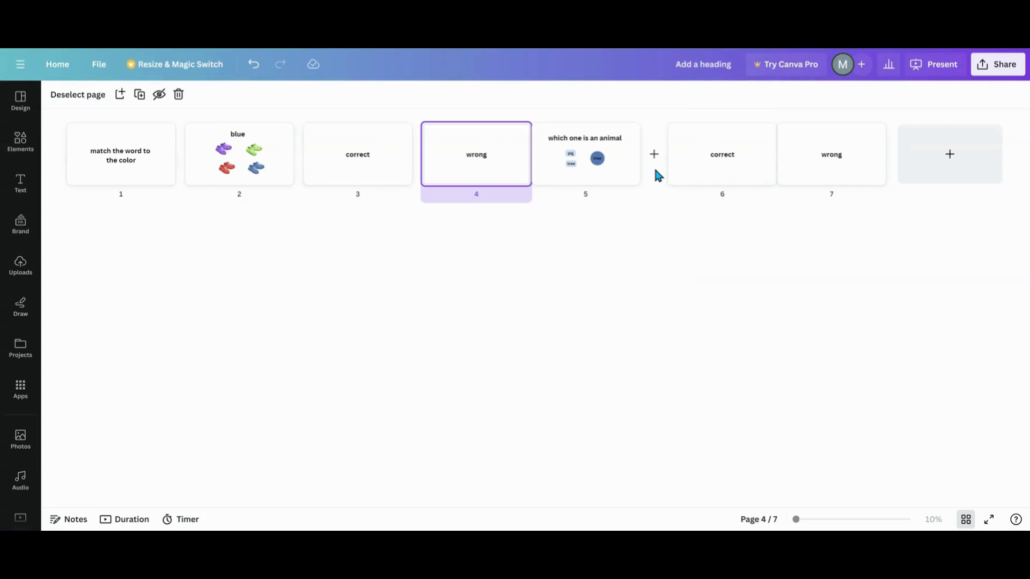
click(912, 158)
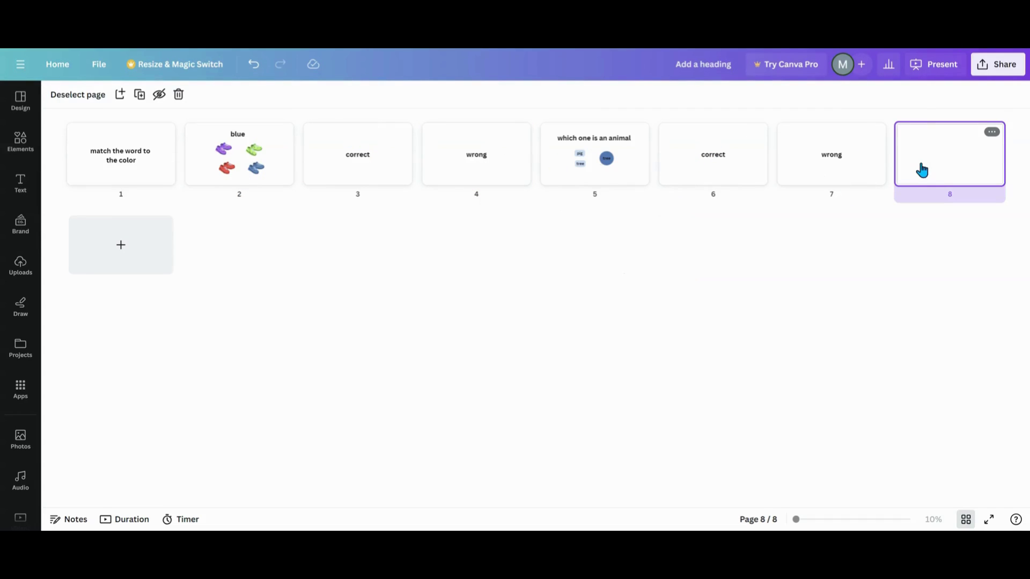
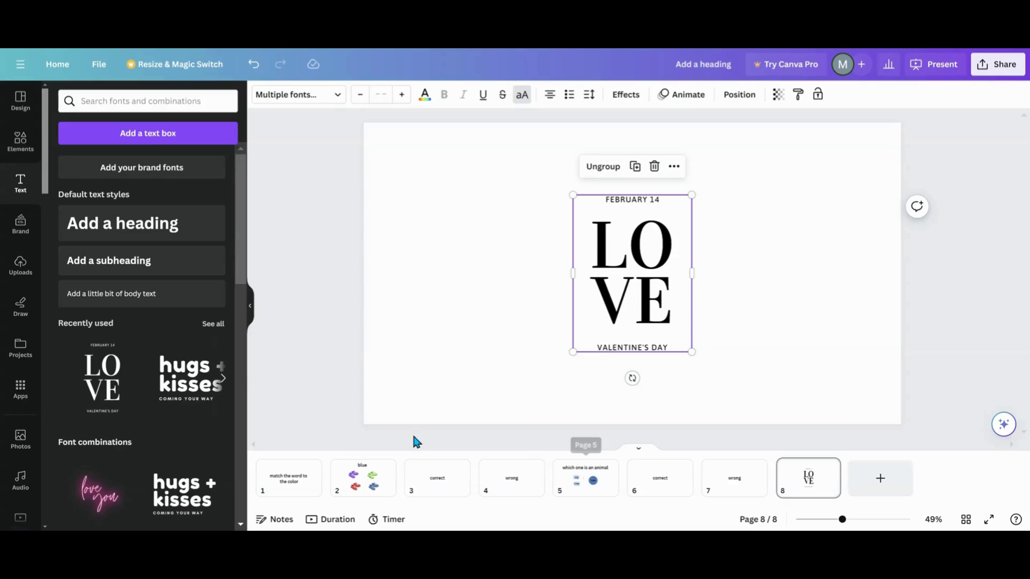
- Give the first page, with the "match the word to the color" instruction, the page title "title"
click(312, 496)
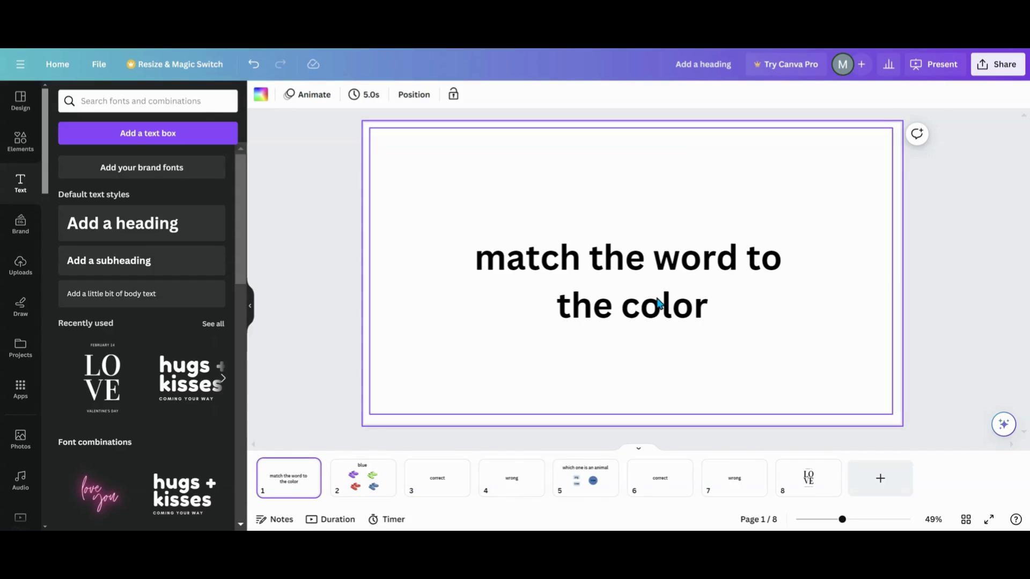
click(308, 468)
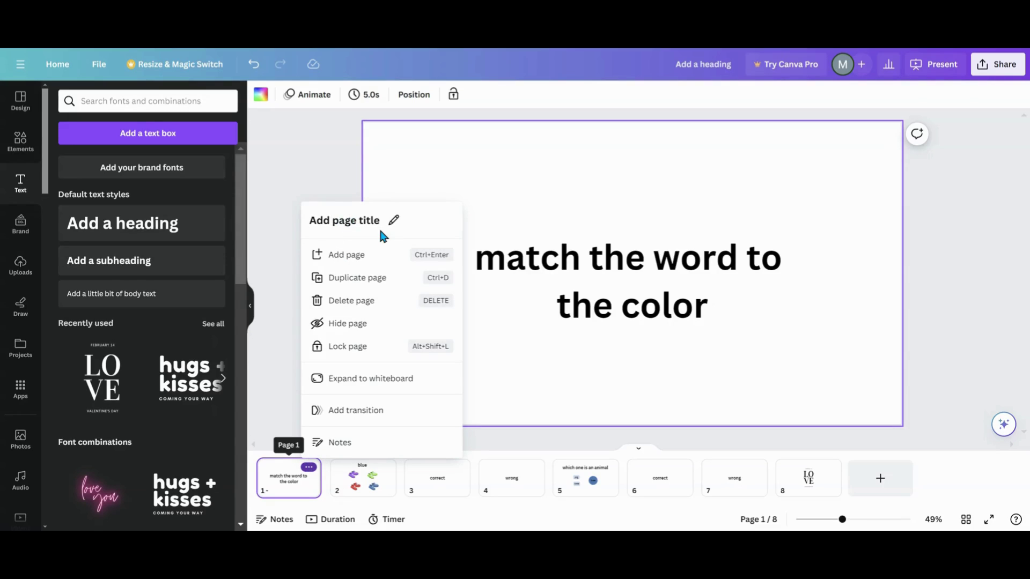
click(344, 223)
text(title)
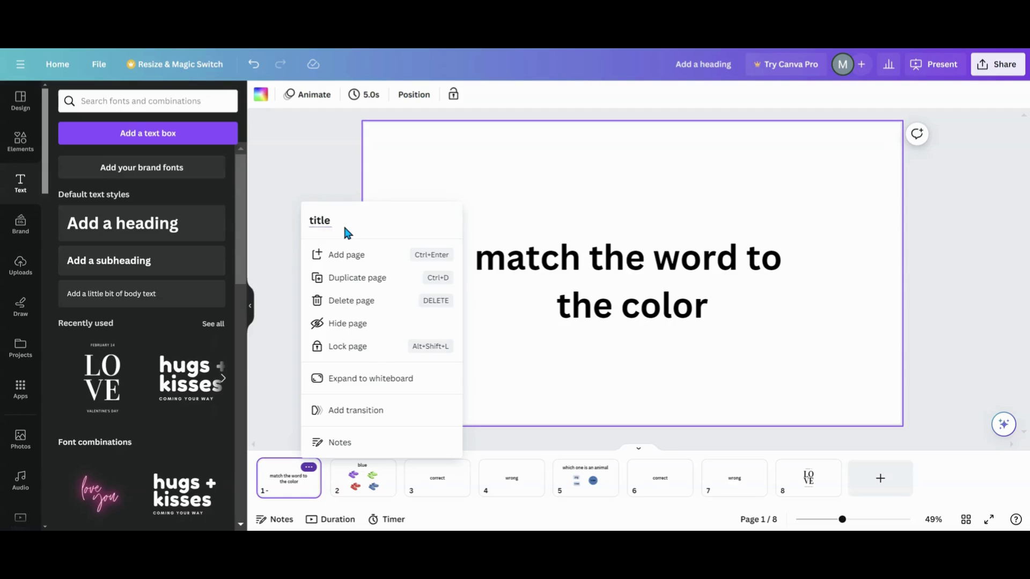
- Give the sneaker page the page title "blue"
click(365, 486)
mouse_move(382, 469)
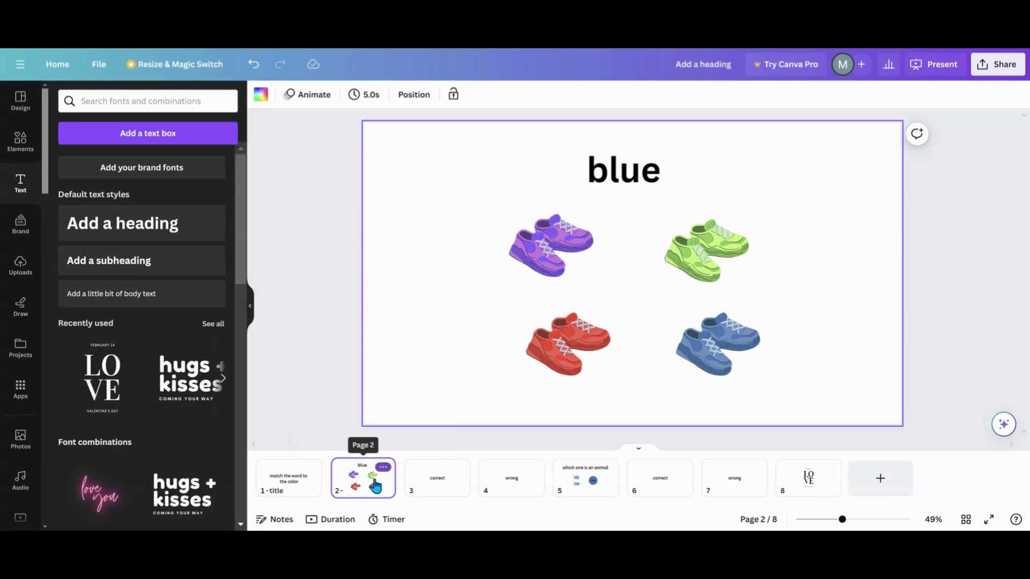
click(383, 468)
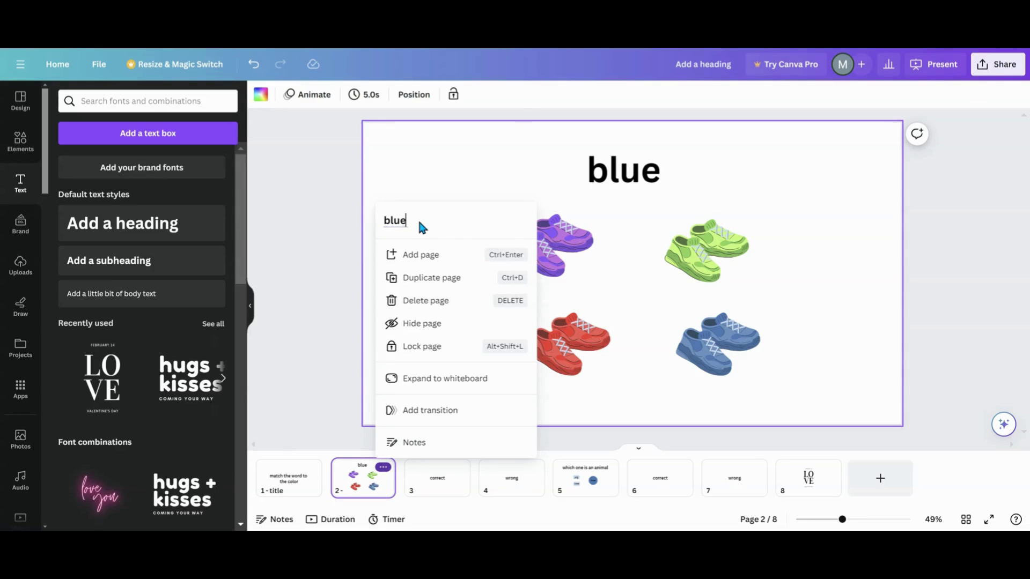
- Give the "correct" page that follows the sneaker page the page title "cblue"
click(421, 479)
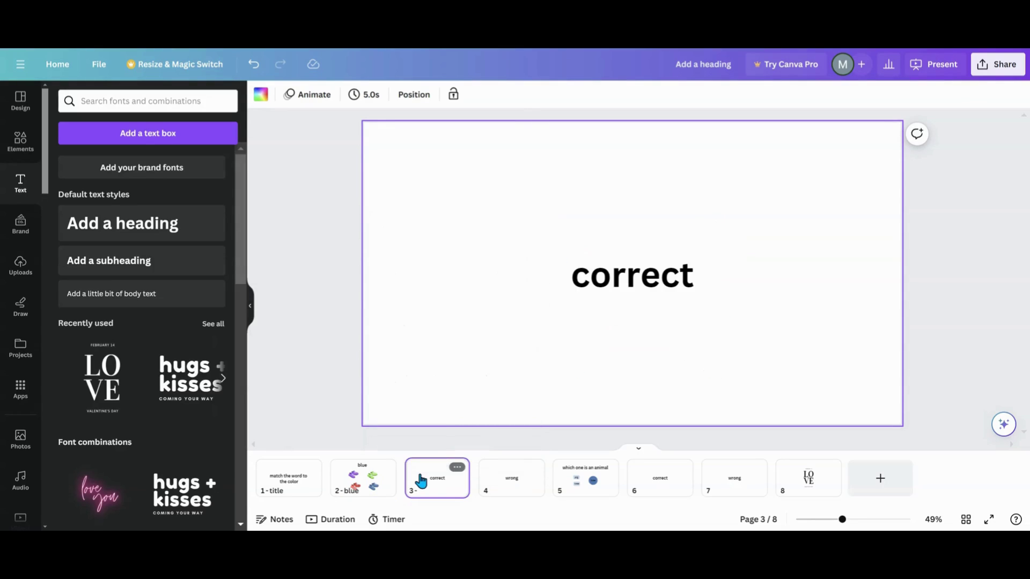
click(457, 468)
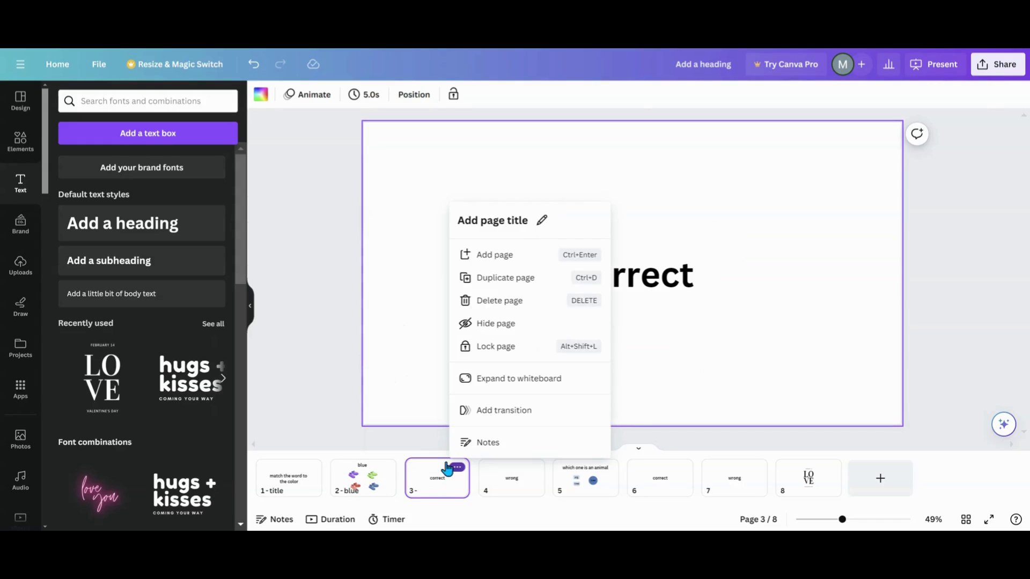
click(484, 223)
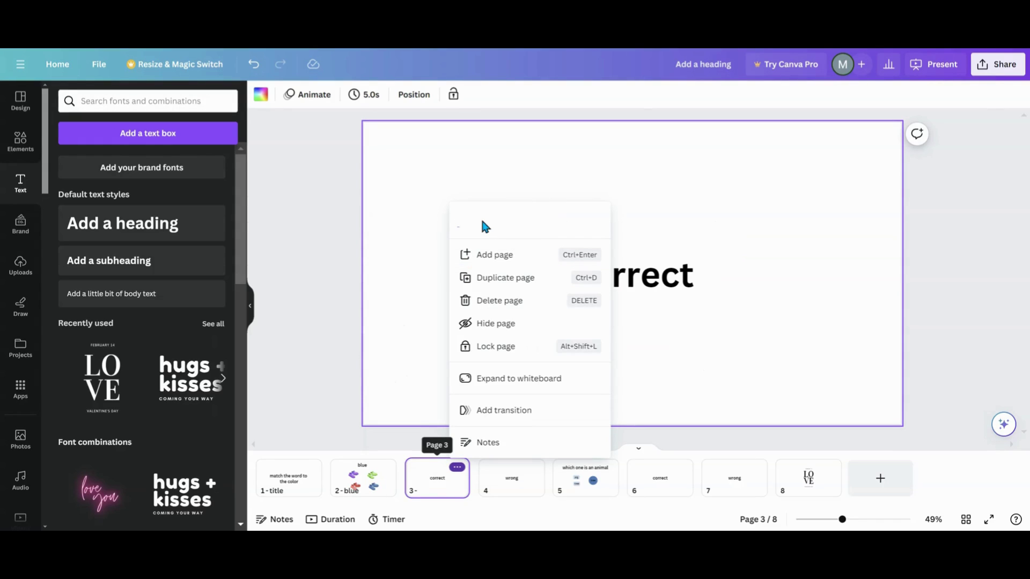
text(cbu)
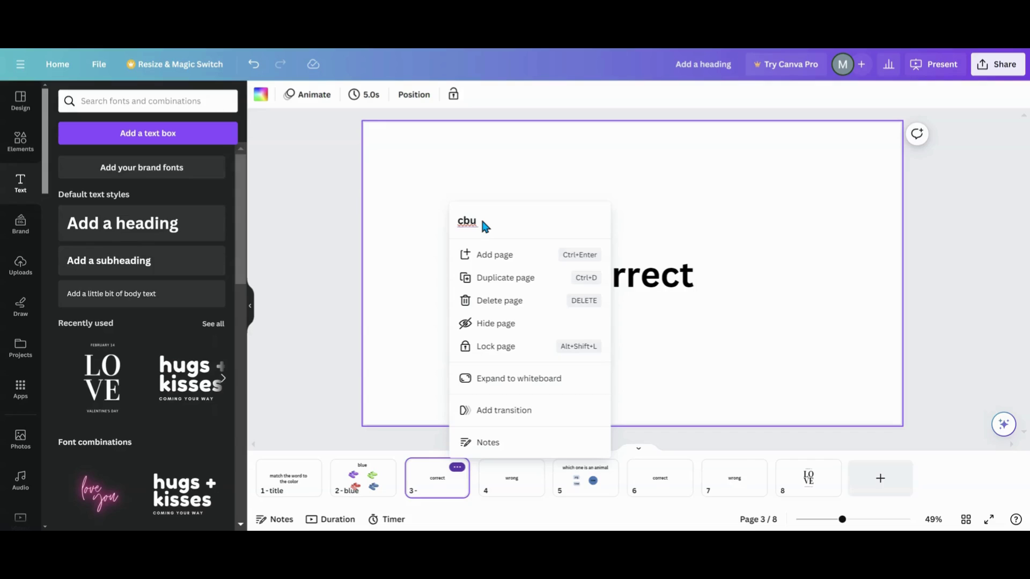
text(e)
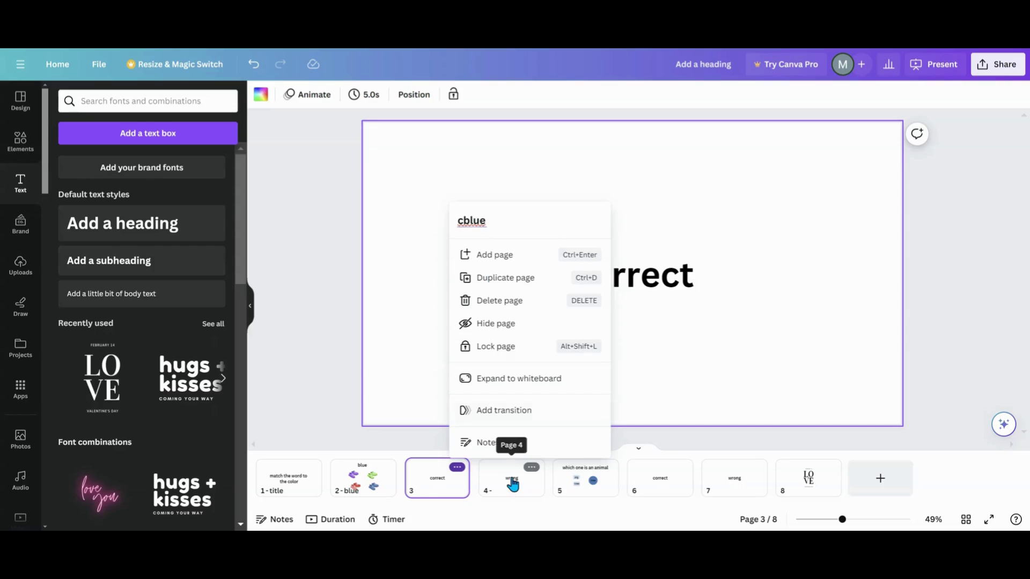
- Give the "wrong" page before the animal question the page title "wblue"
click(513, 483)
click(528, 469)
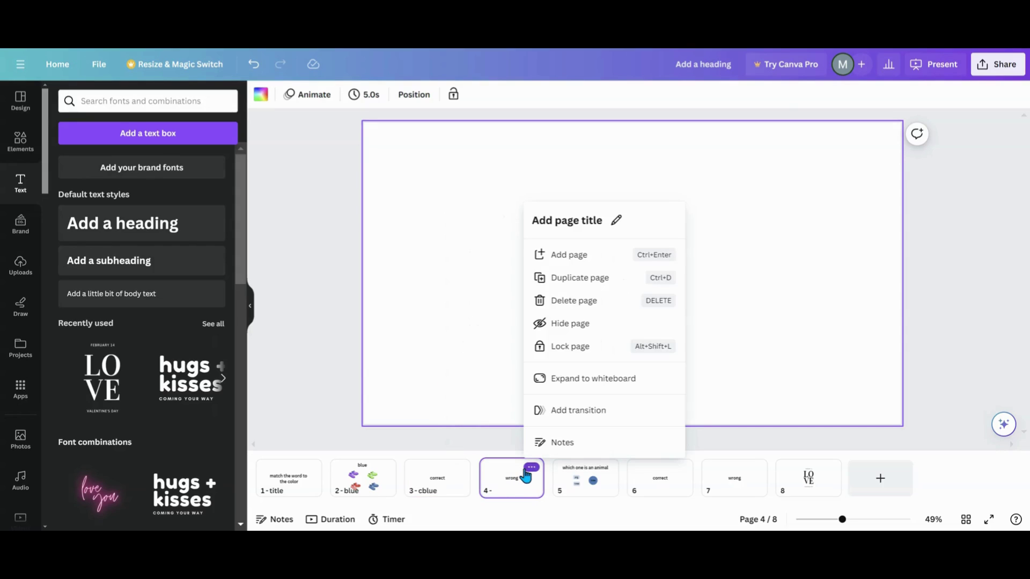
click(571, 224)
text(wblue)
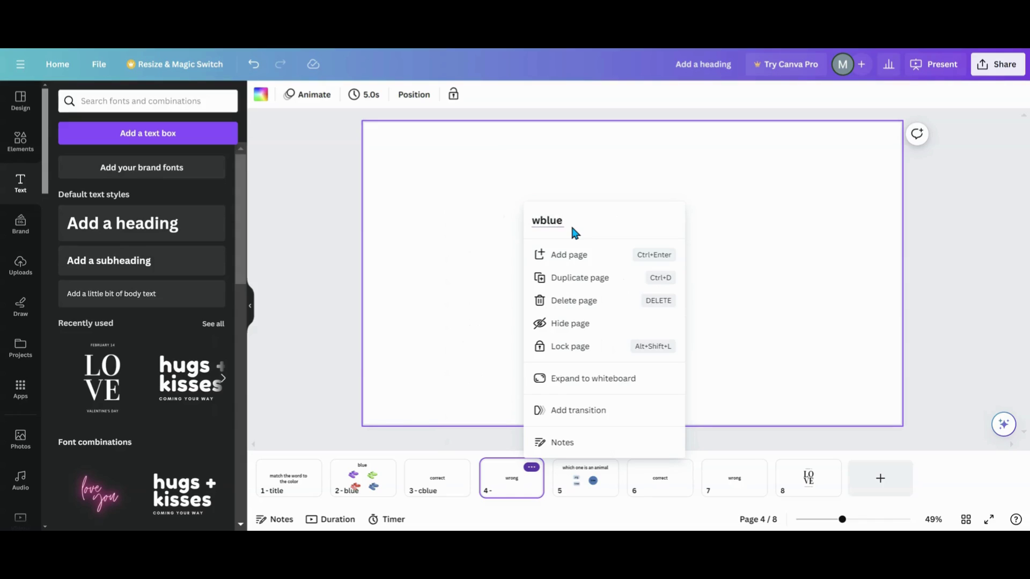
click(580, 489)
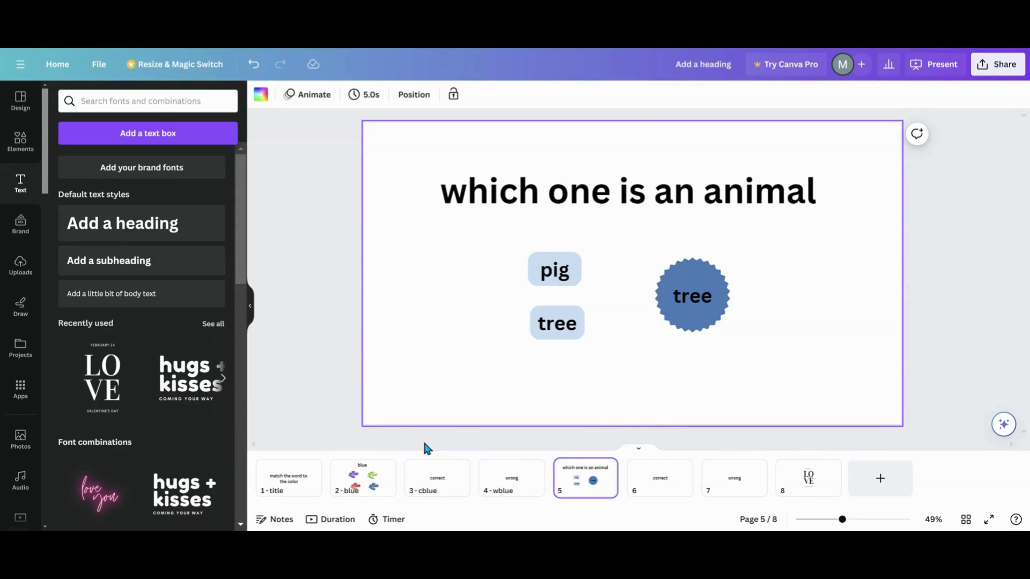
- Link the transparent rectangle covering the "match the word to the color" page to page "2 - blue"
click(299, 490)
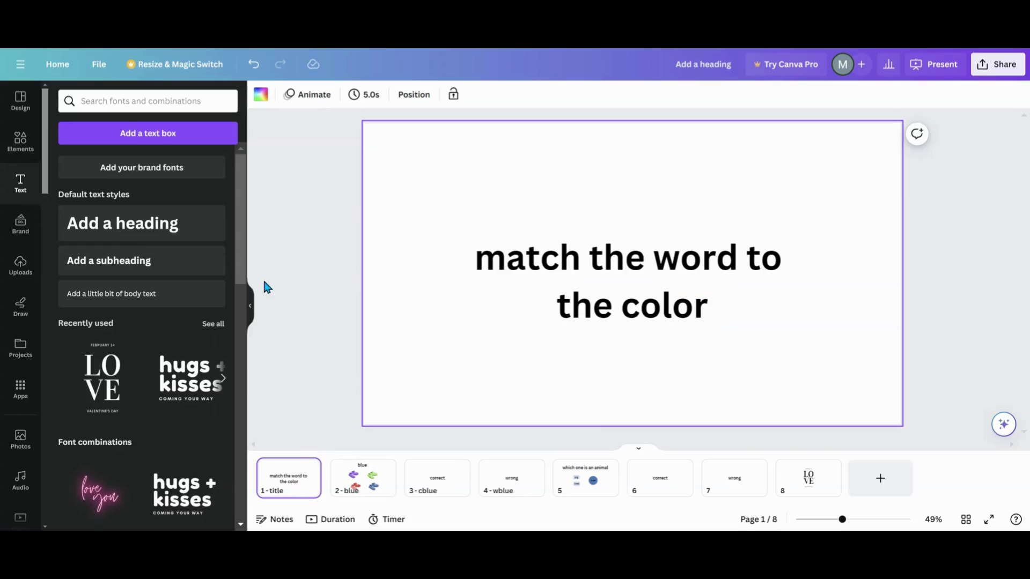
right_click(552, 232)
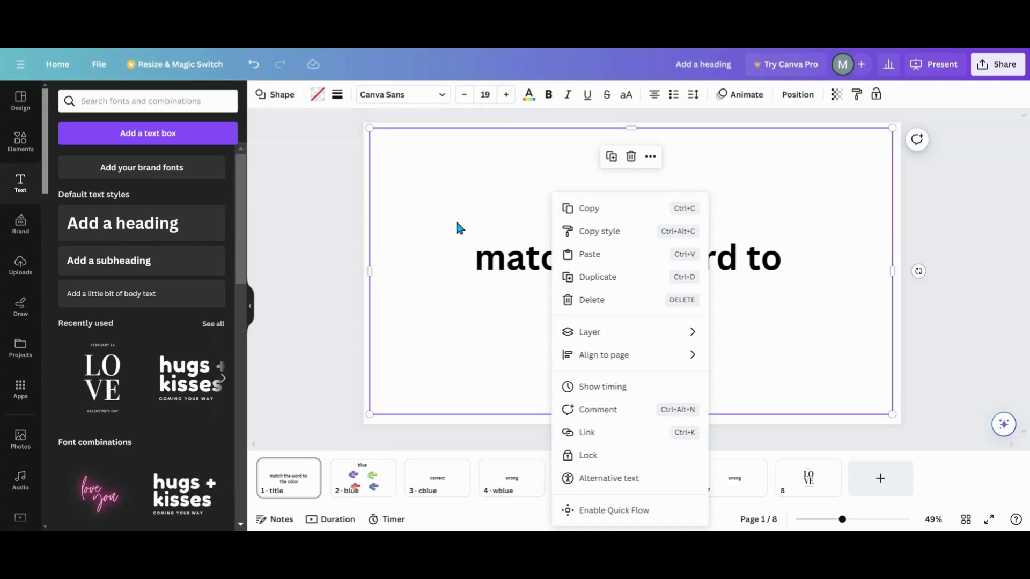
click(628, 432)
scroll(627, 311, down, 3)
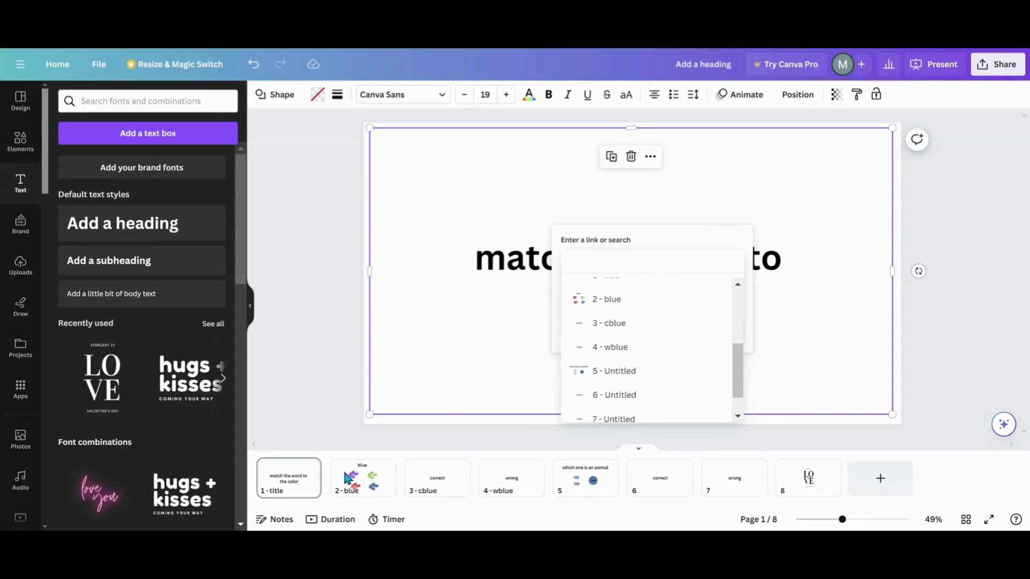
click(633, 303)
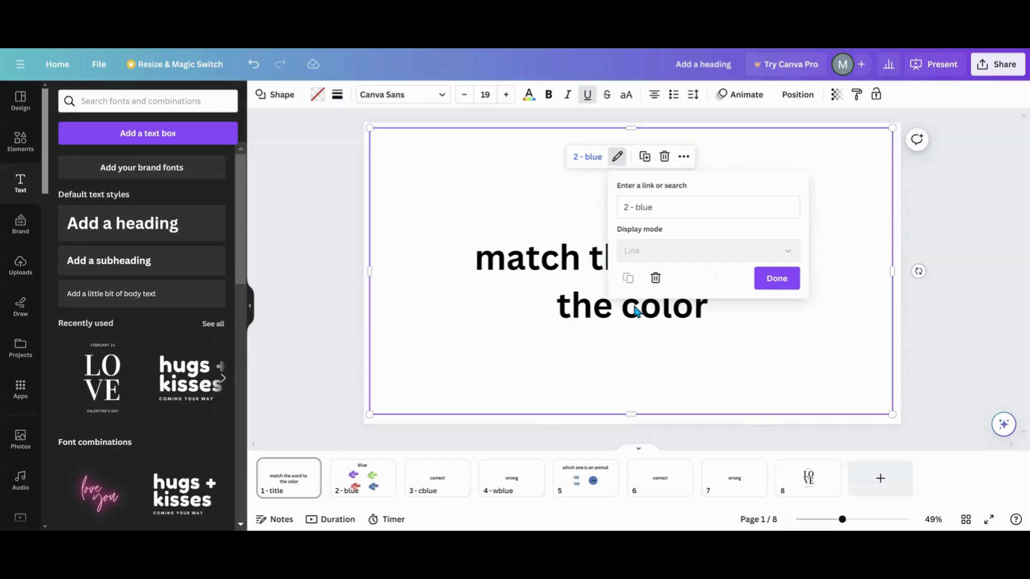
click(781, 281)
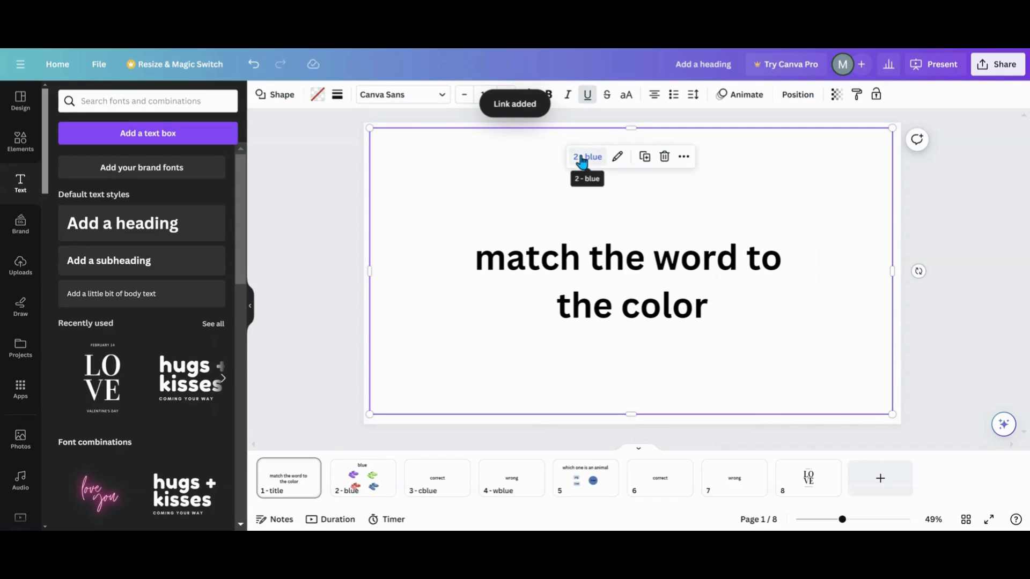
- On the "blue" question page, link the purple sneakers to page "4 - wblue"
click(354, 476)
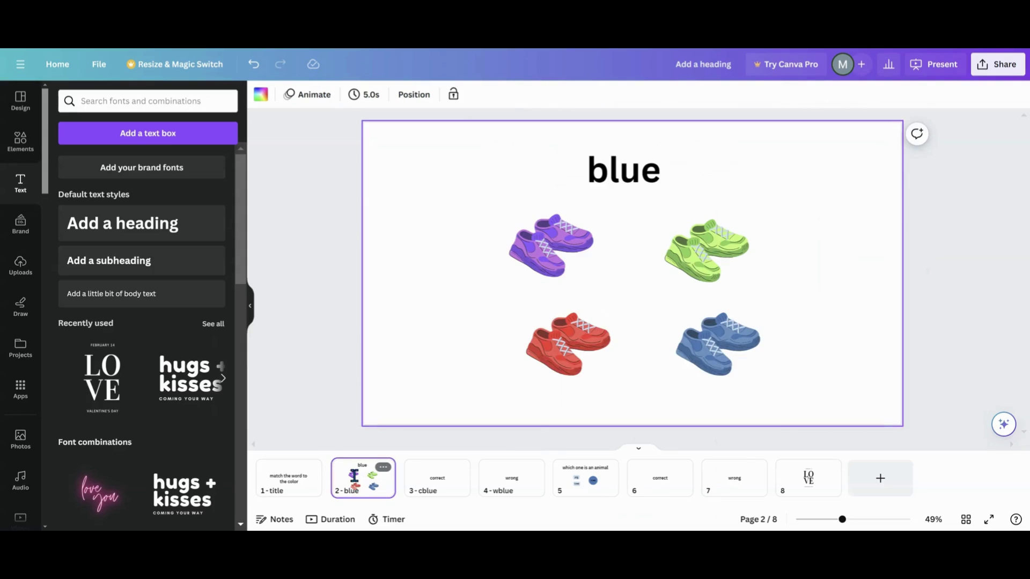
click(566, 255)
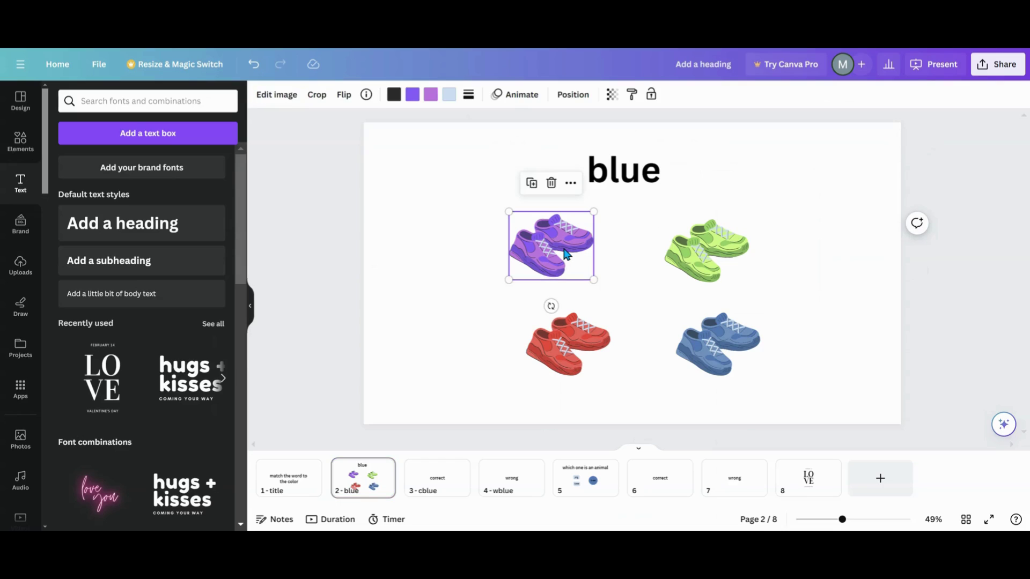
click(568, 187)
click(611, 334)
scroll(622, 327, down, 3)
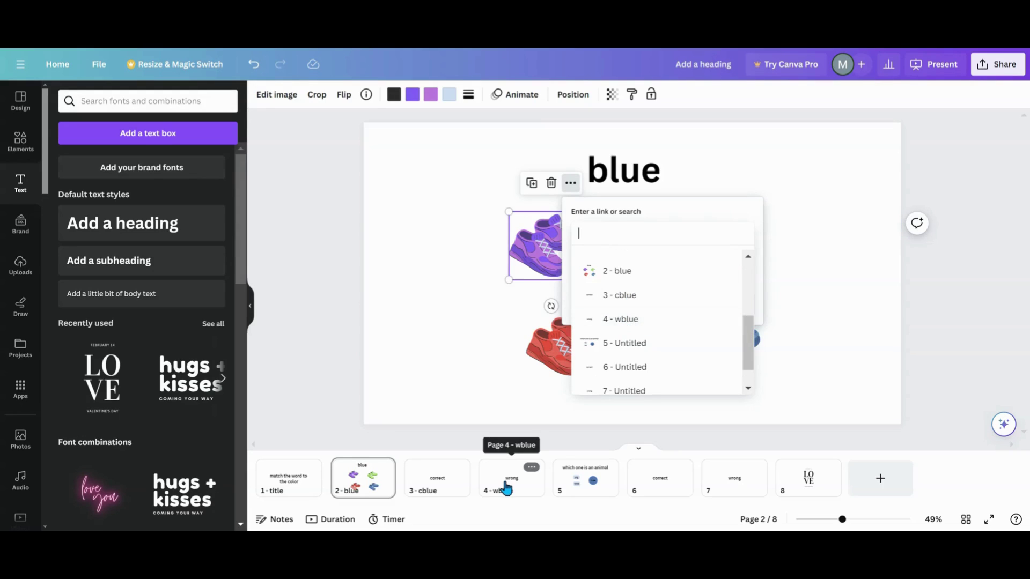
click(617, 320)
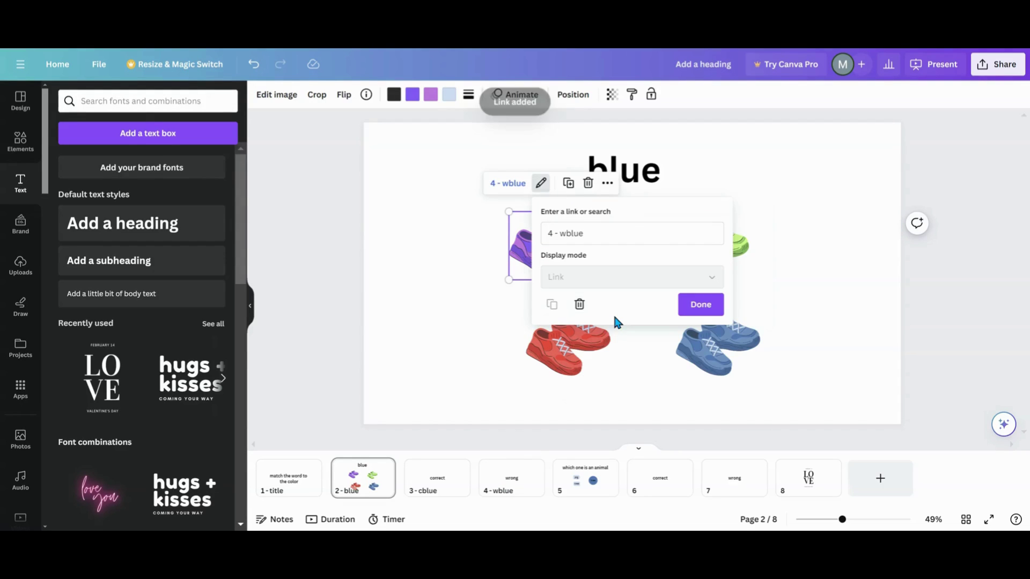
click(700, 303)
- Link the green sneakers to the wrong-answer page "4 - wblue"
click(684, 272)
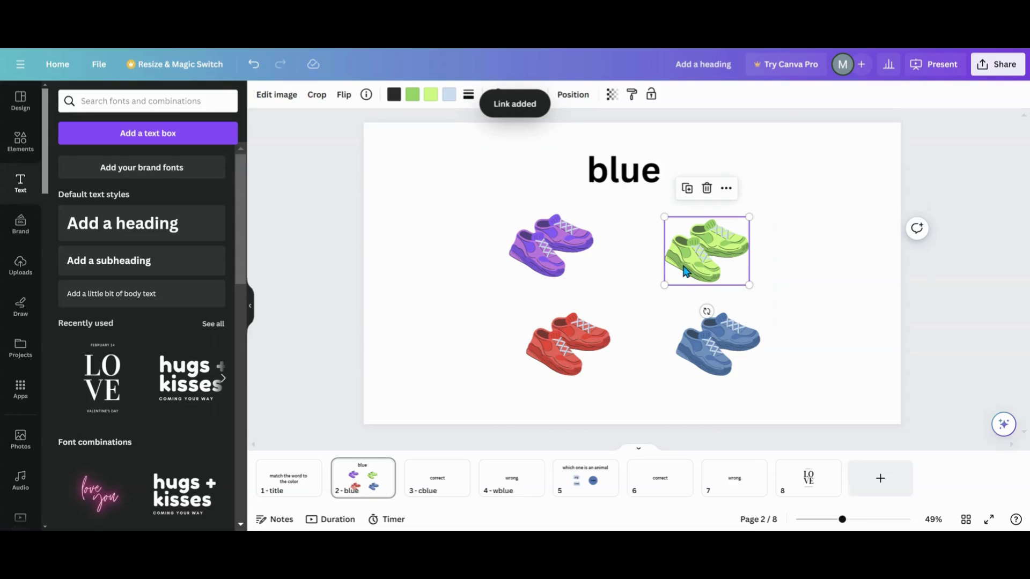
click(723, 189)
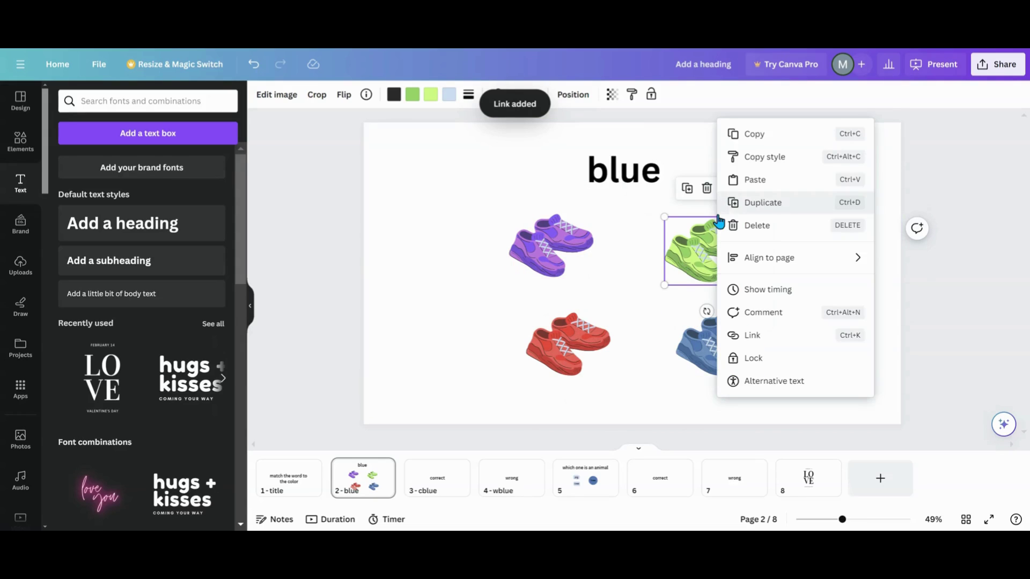
click(766, 344)
scroll(767, 342, down, 5)
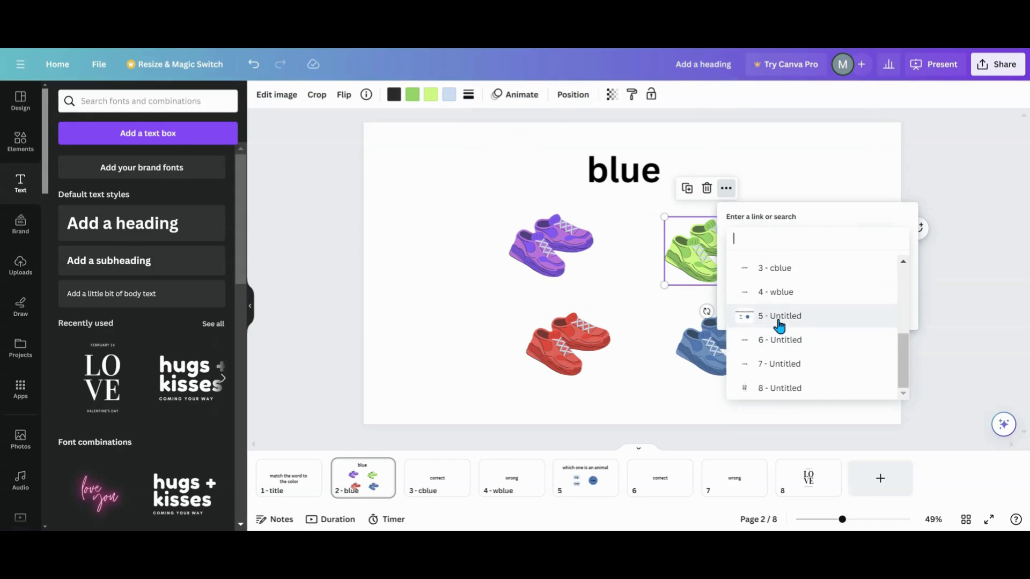
scroll(779, 327, up, 2)
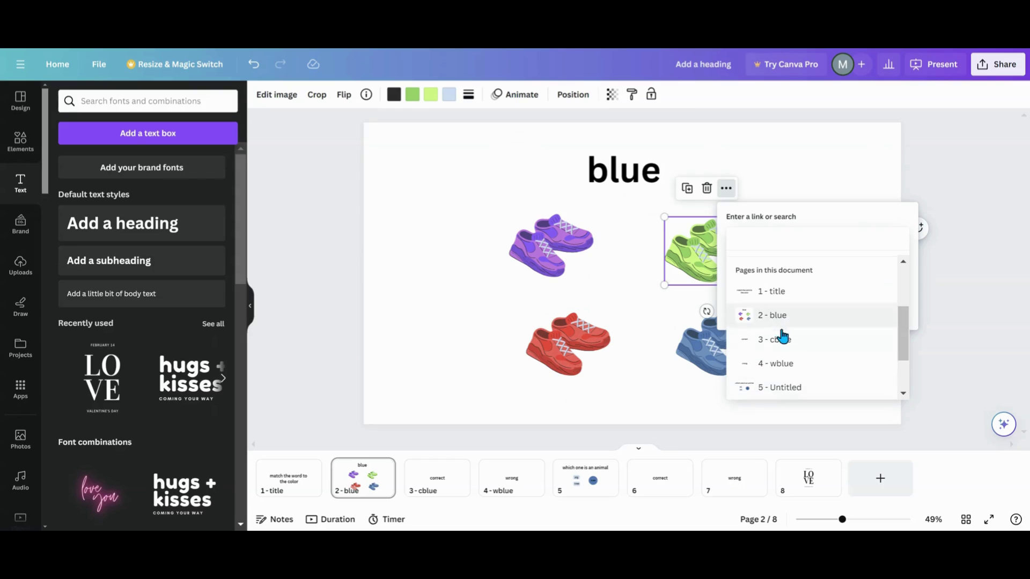
click(777, 363)
click(855, 309)
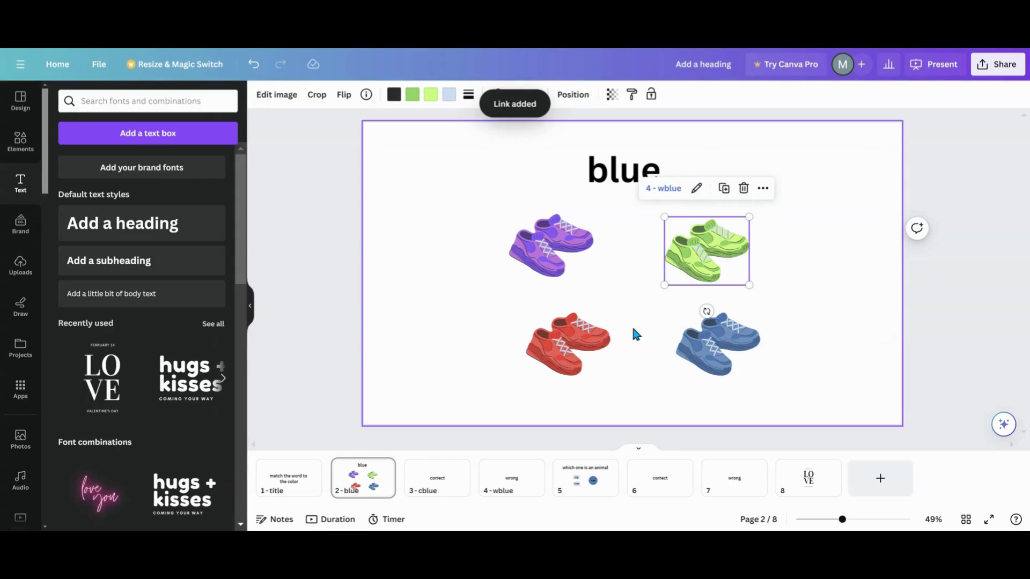
- Link the red sneakers to the wrong-answer page "4 - wblue"
click(583, 338)
right_click(585, 327)
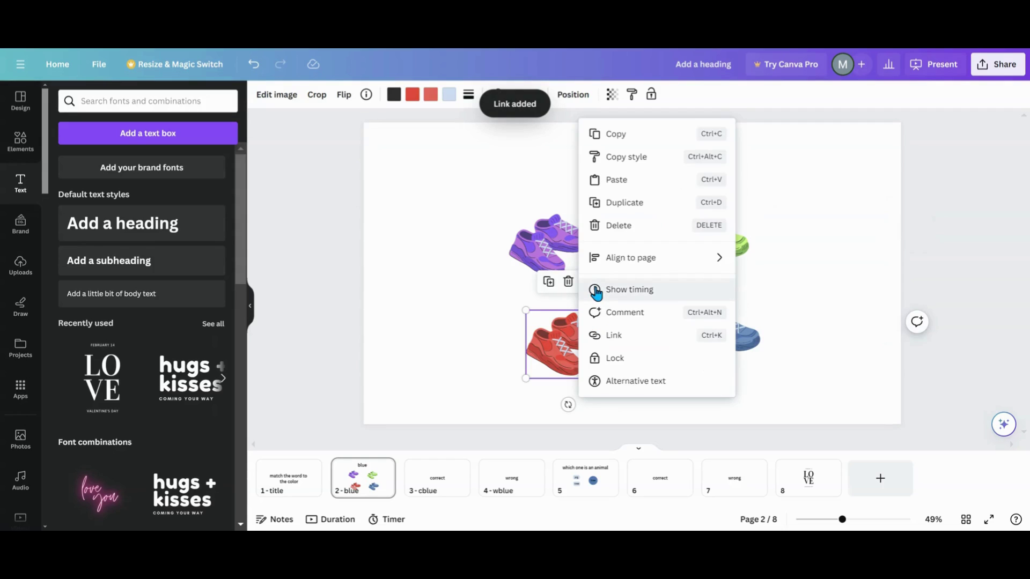
click(614, 335)
scroll(653, 365, down, 4)
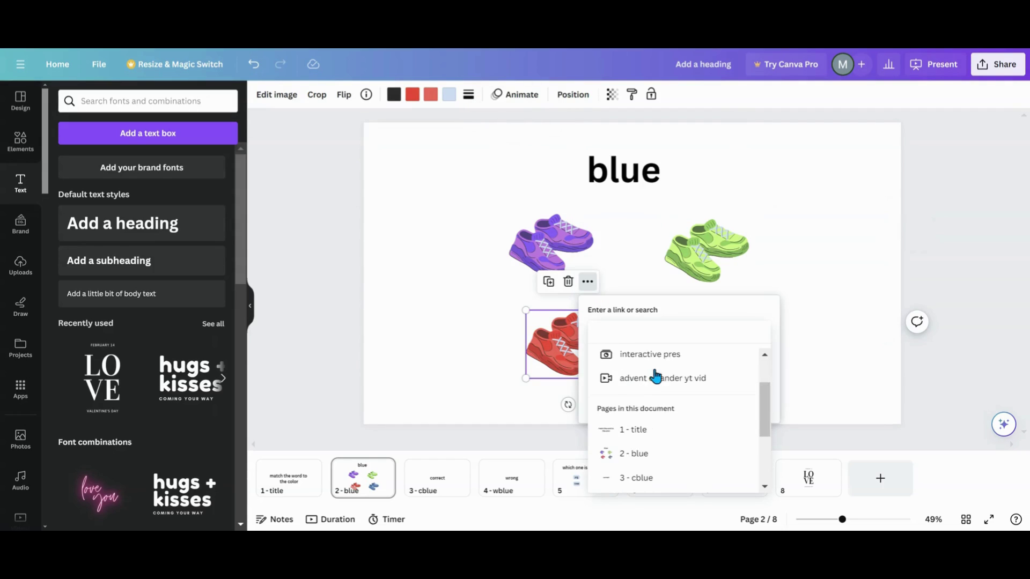
click(654, 385)
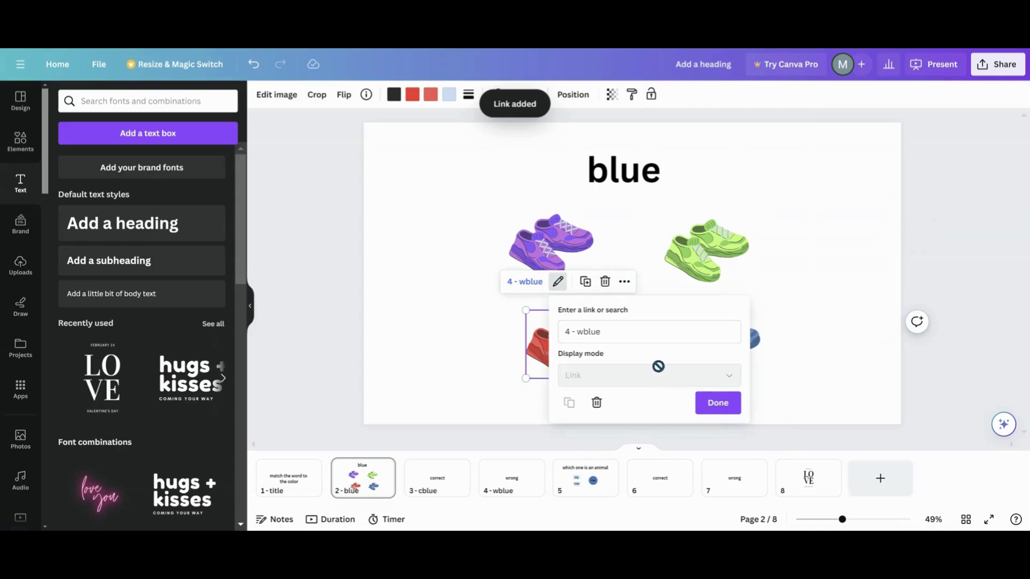
click(717, 403)
- Link the blue sneakers to the correct-answer page "3 - cblue" and check the links on all four pairs
click(702, 346)
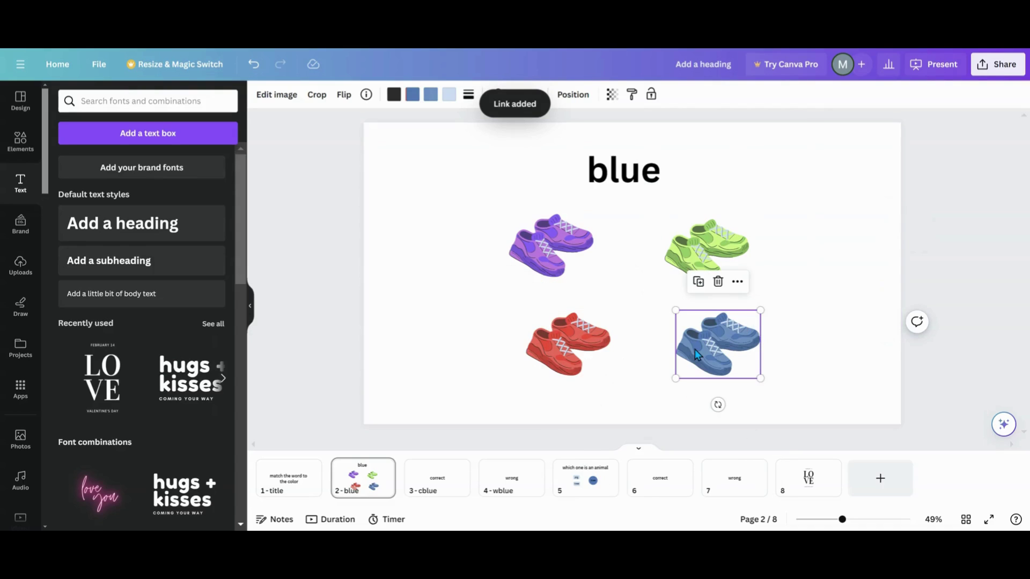
click(739, 282)
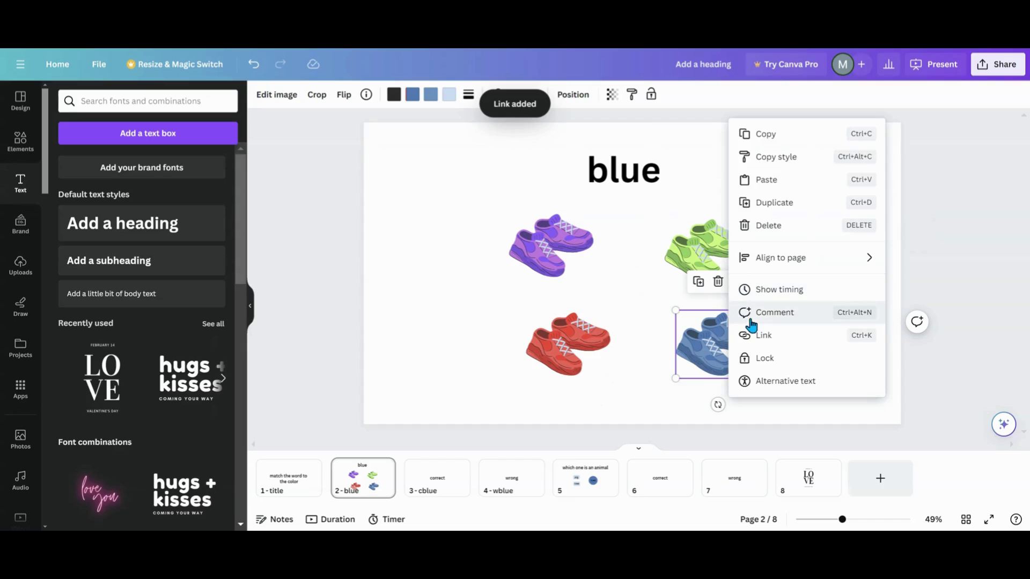
click(758, 336)
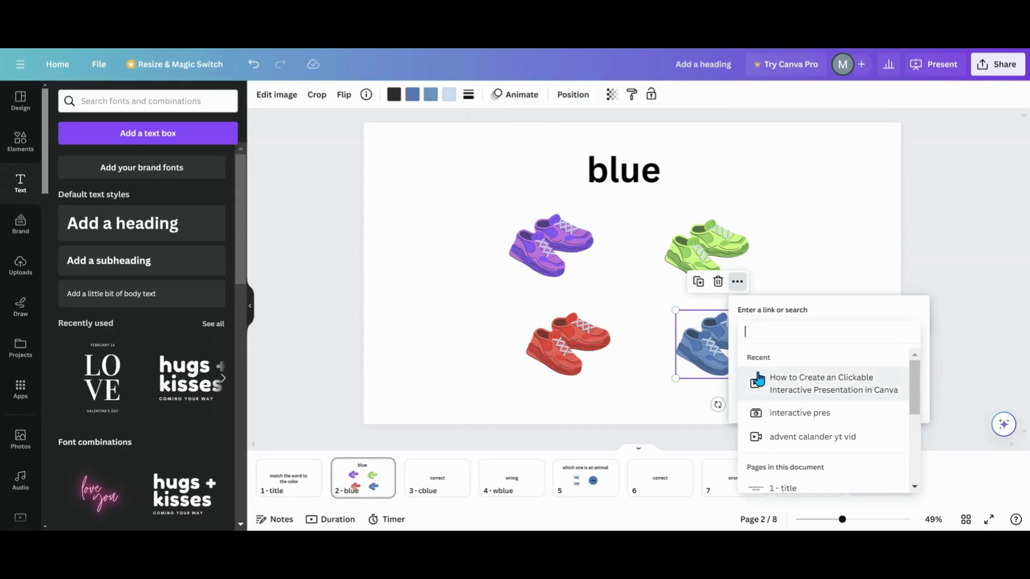
scroll(764, 386, down, 1)
scroll(764, 400, down, 1)
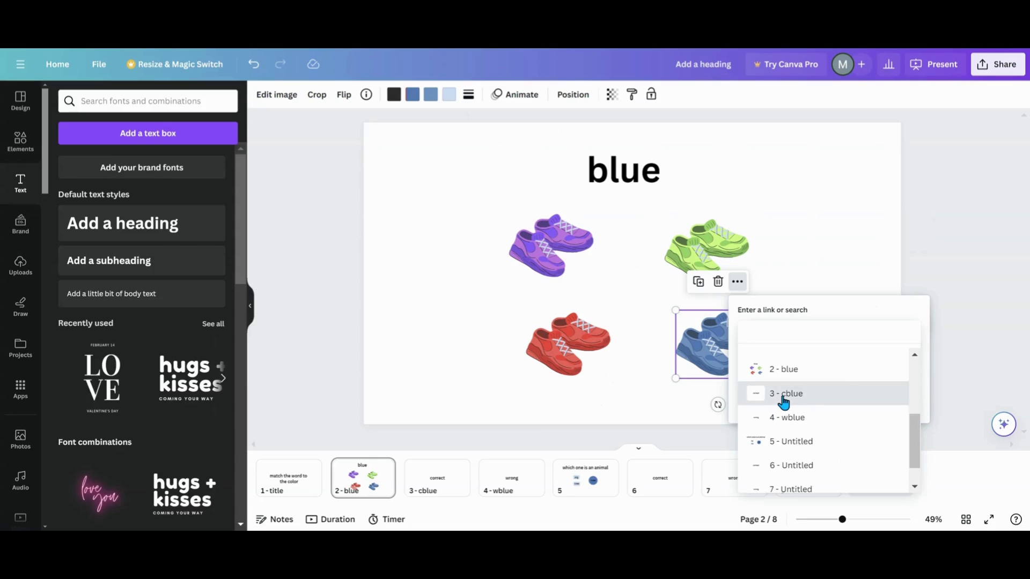
click(761, 396)
click(648, 323)
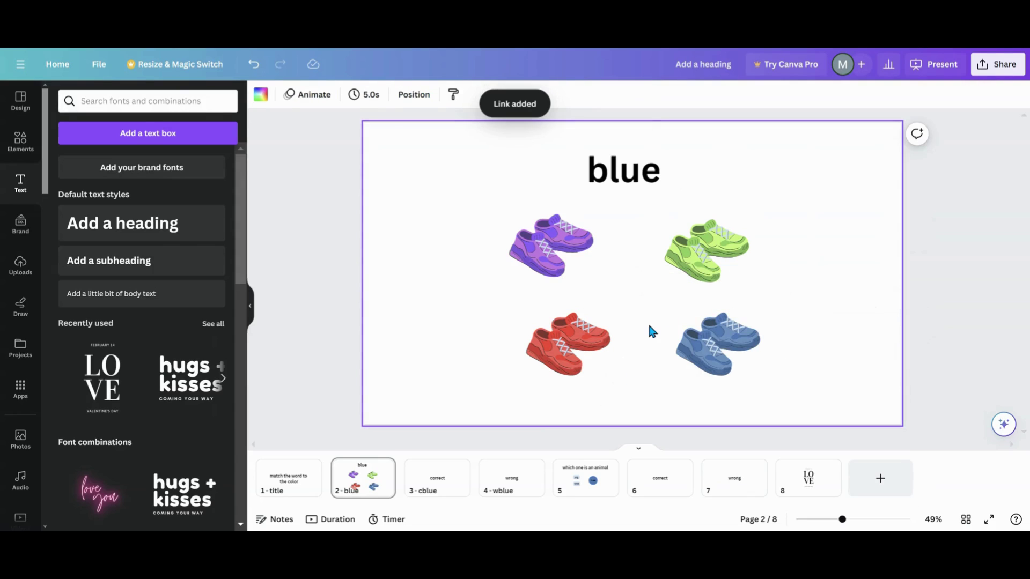
click(717, 335)
click(703, 245)
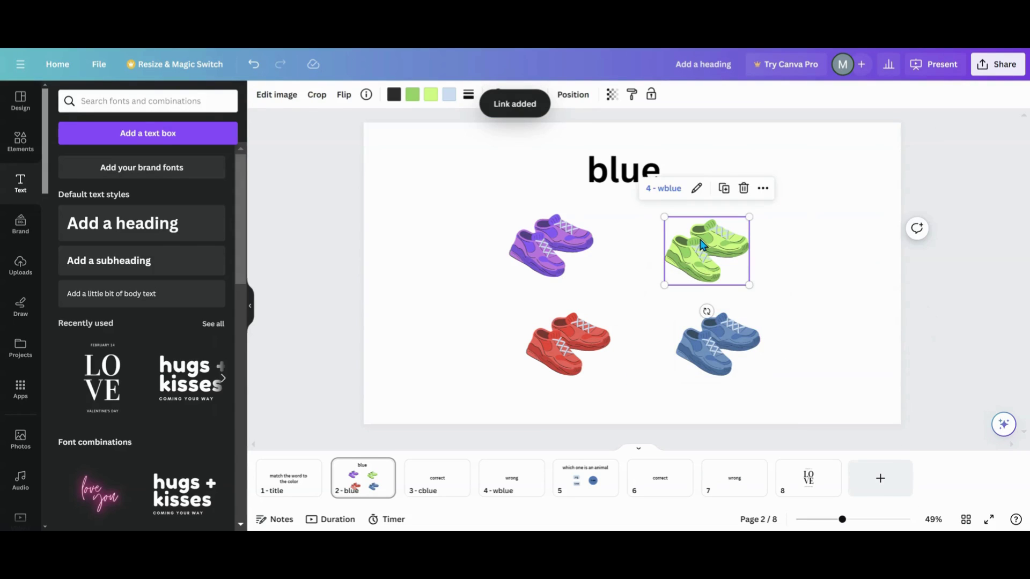
click(575, 236)
click(562, 335)
click(695, 346)
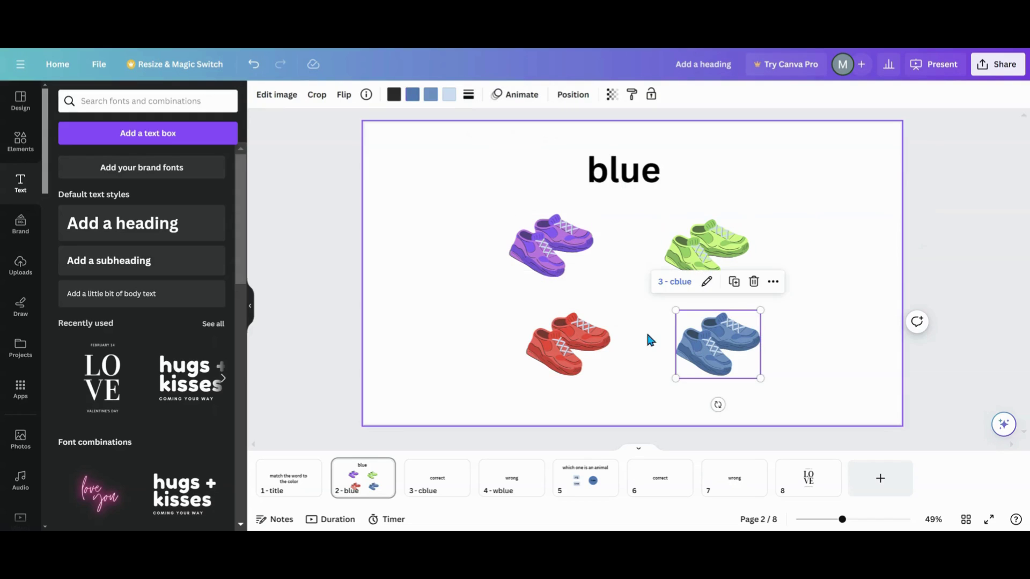
- Add a square shape to the "cblue" page and stretch it into a rectangle covering almost the whole page
click(424, 477)
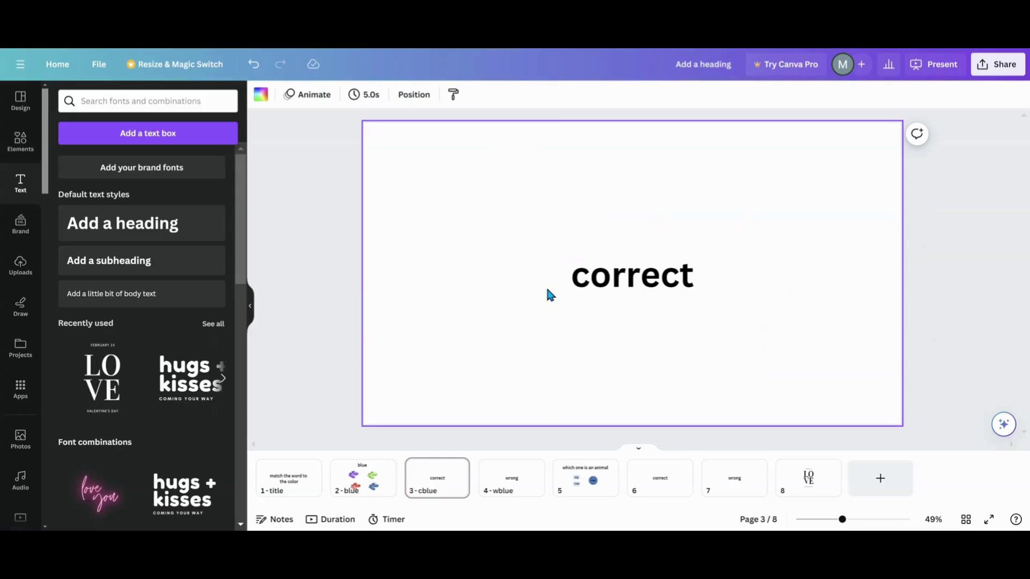
click(680, 291)
click(536, 211)
click(590, 277)
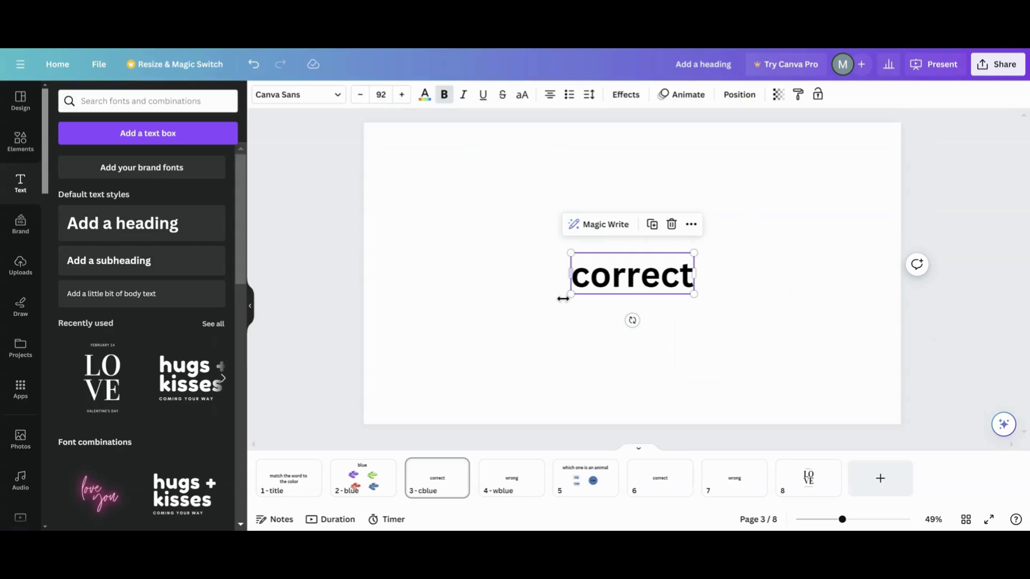
click(21, 142)
click(63, 229)
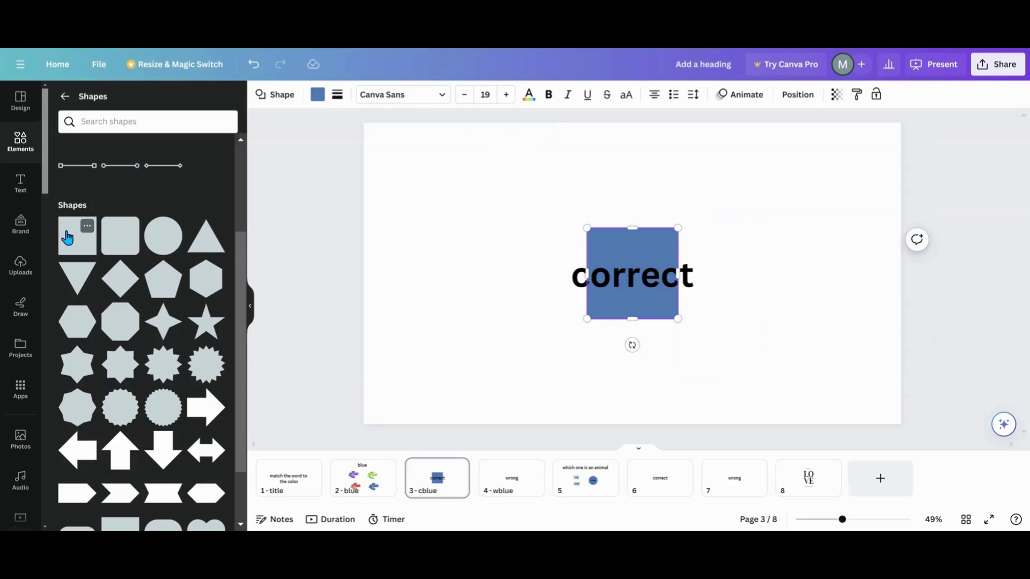
drag(630, 234, 416, 137)
drag(465, 222, 894, 407)
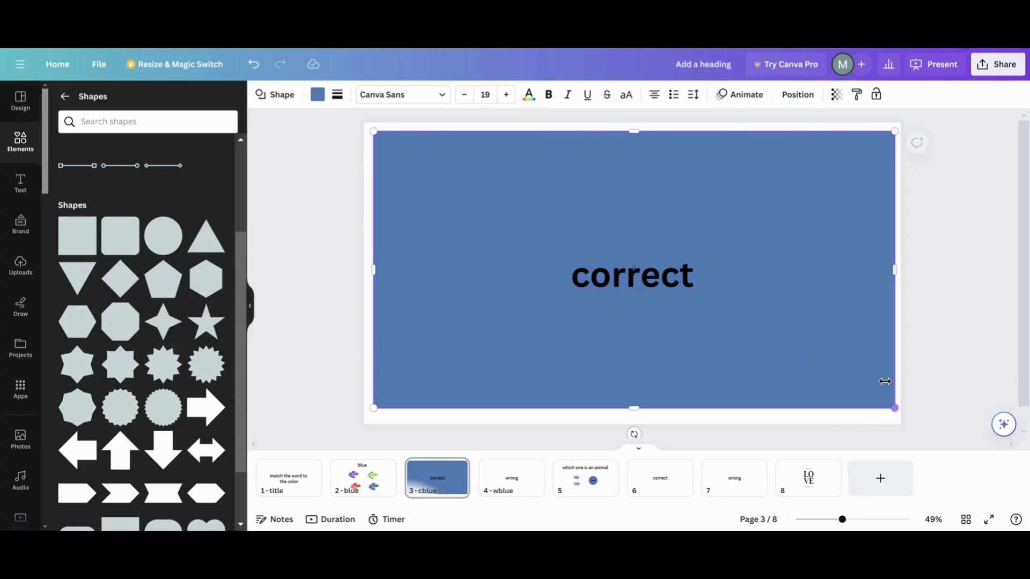
- Move the rectangle in front of the "correct" text and set its fill to transparent (no color)
click(796, 97)
drag(166, 202, 192, 166)
click(316, 97)
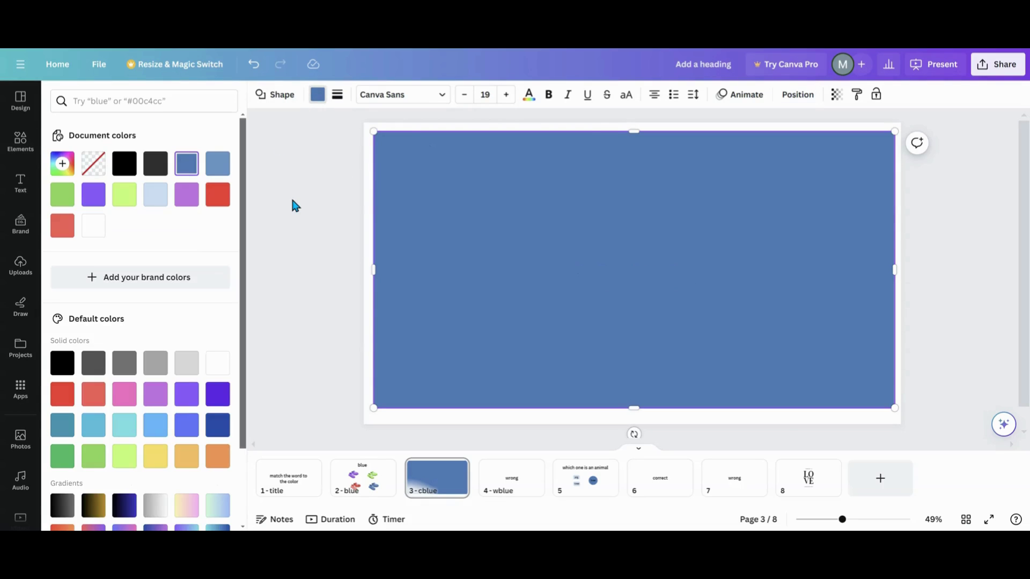
click(91, 164)
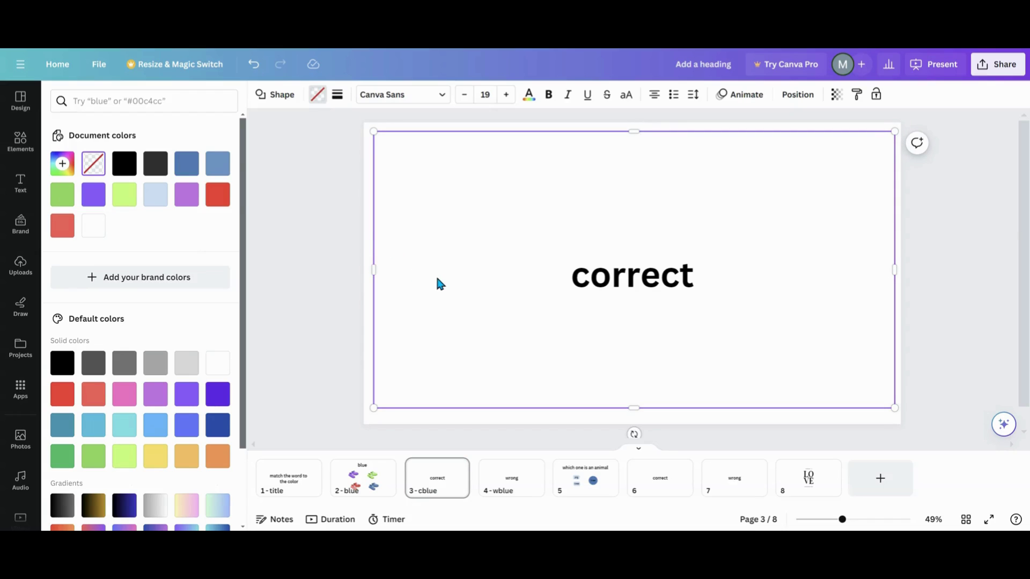
- Try to link the transparent rectangle on the "cblue" page to the next question page, "5 - Untitled"
right_click(679, 178)
click(735, 390)
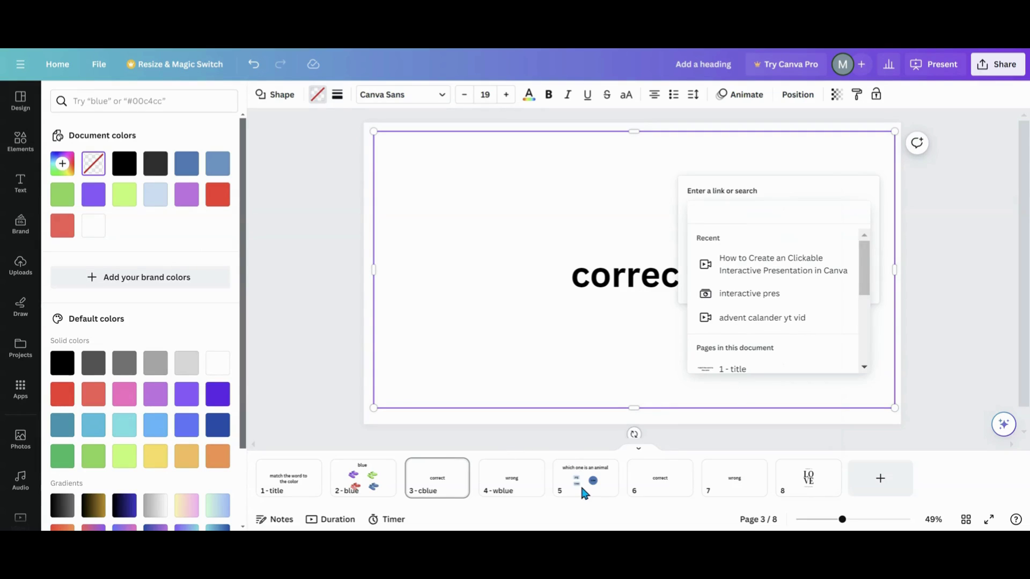
scroll(759, 329, down, 3)
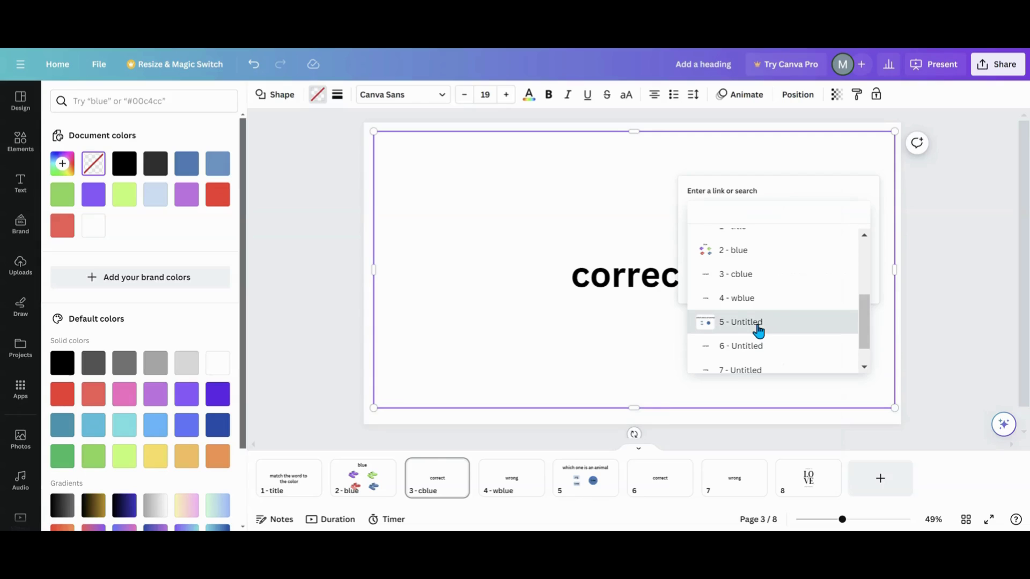
click(759, 323)
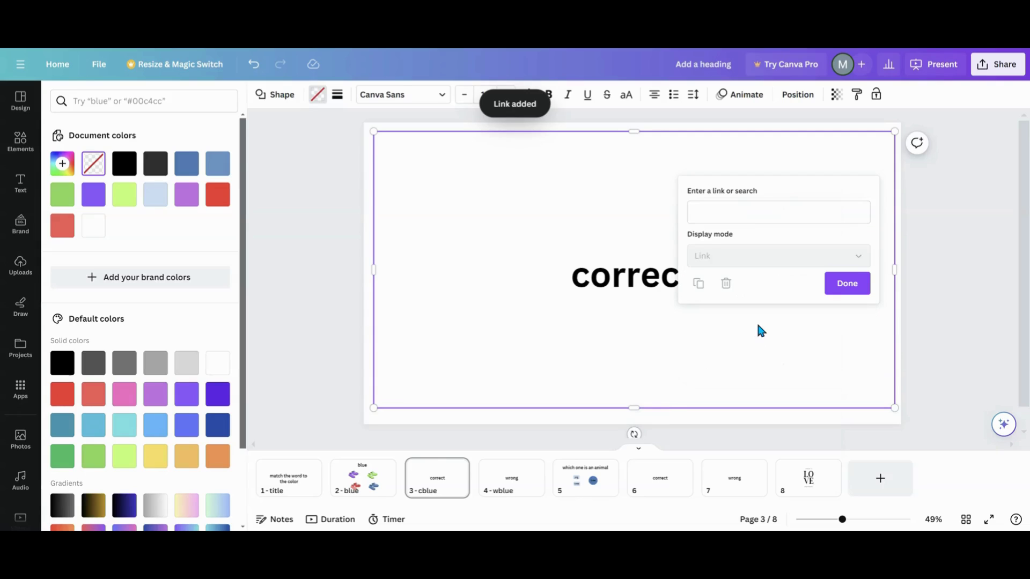
click(746, 214)
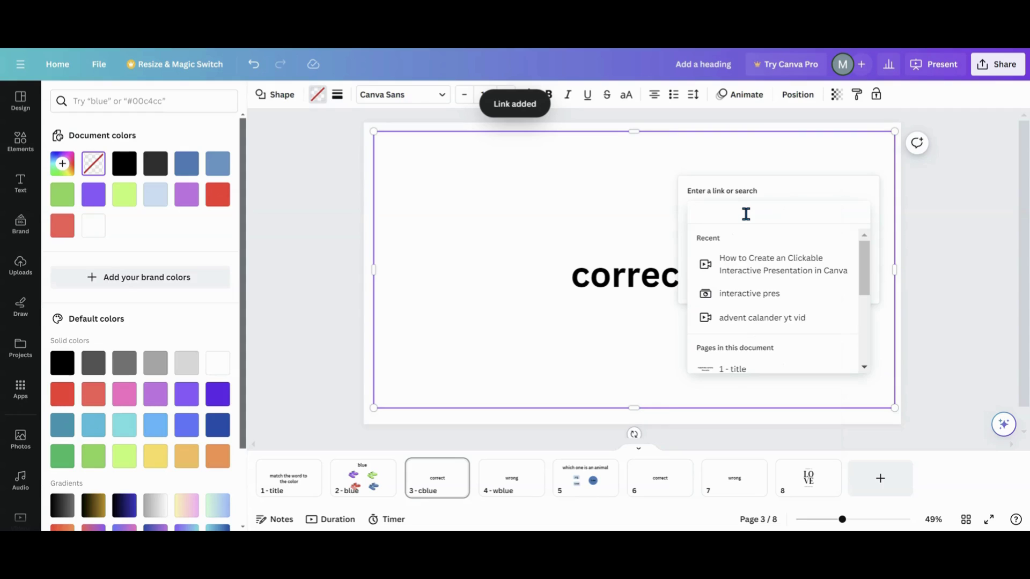
scroll(746, 239, down, 2)
scroll(755, 339, down, 3)
click(753, 293)
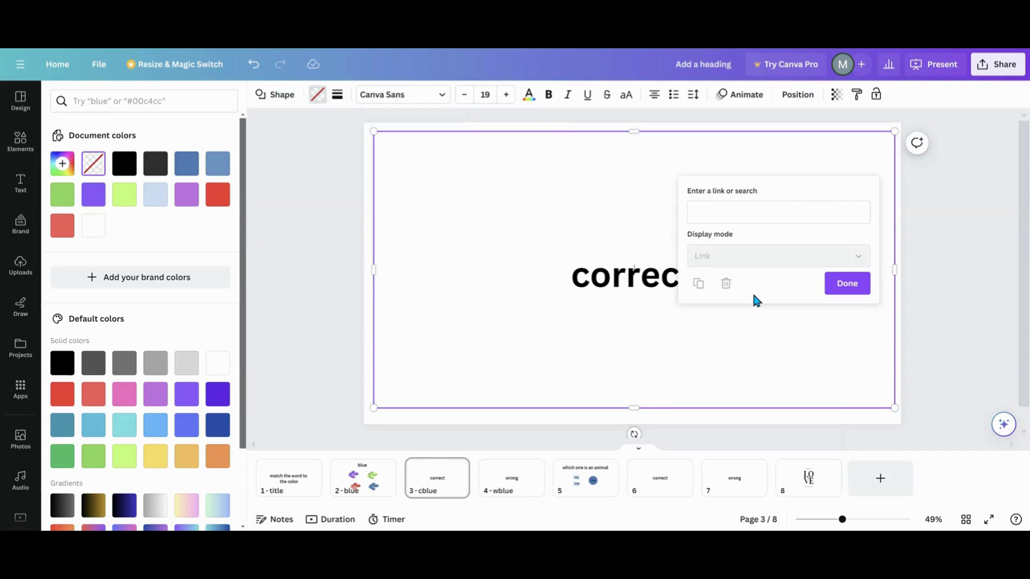
click(637, 369)
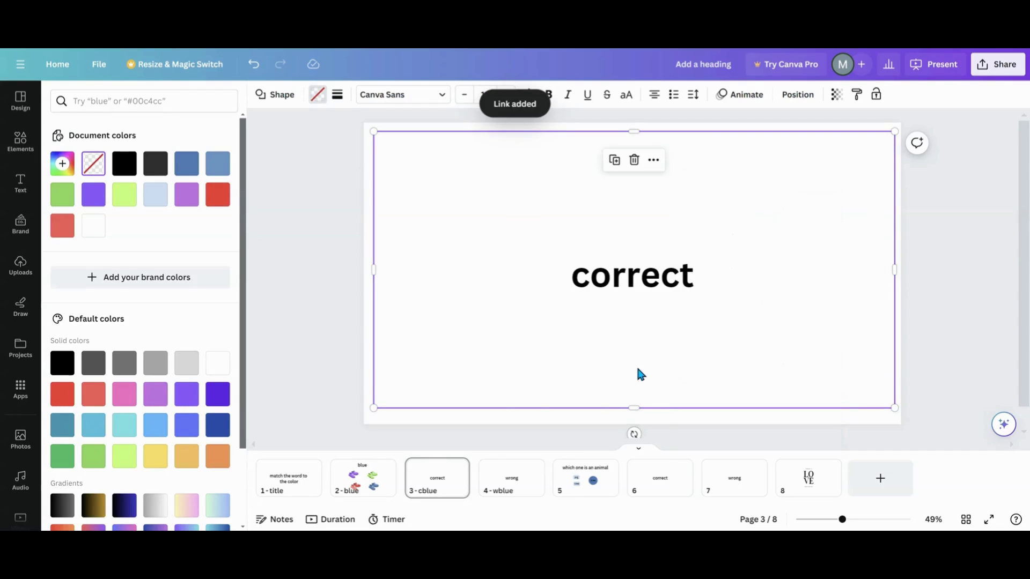
- Link the transparent rectangle over the "correct" text to the animal question page "5 - Untitled"
click(593, 418)
click(629, 290)
right_click(646, 145)
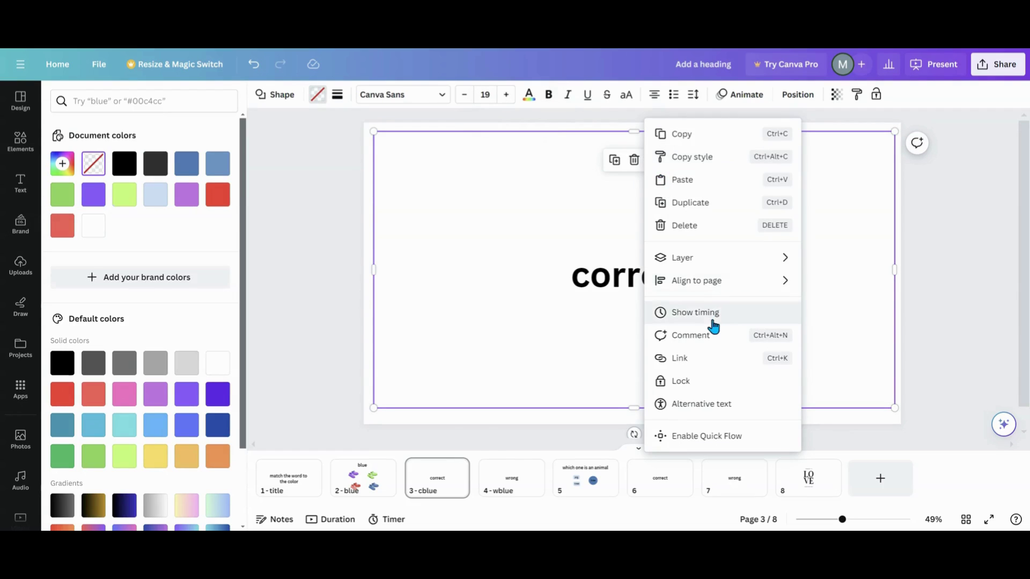
click(707, 356)
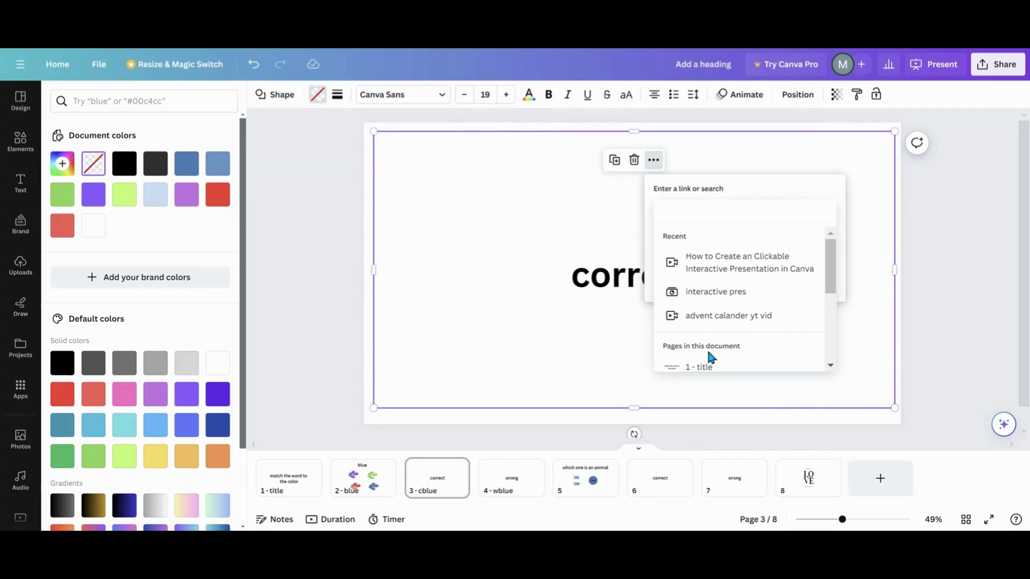
scroll(721, 300, down, 5)
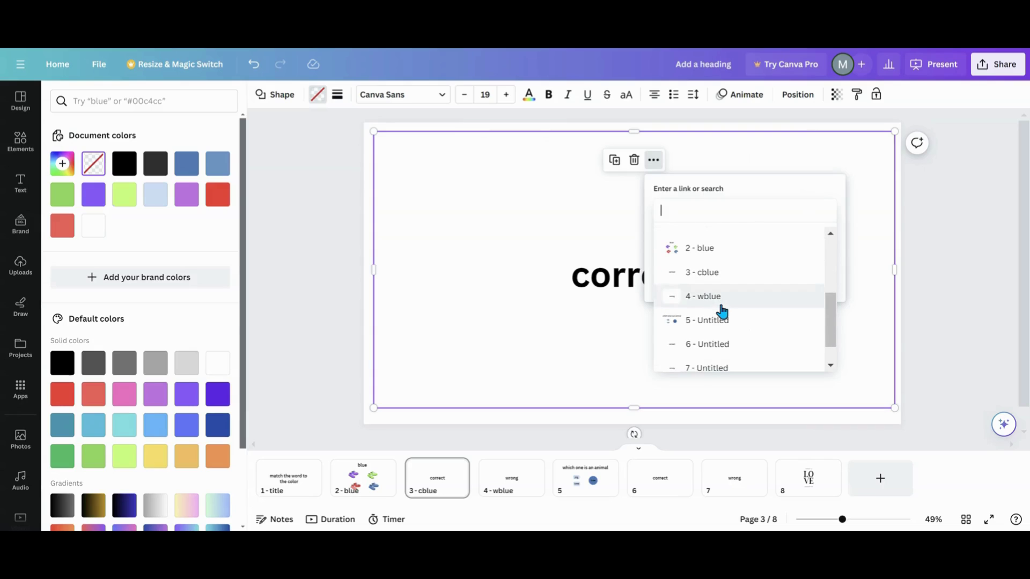
click(721, 321)
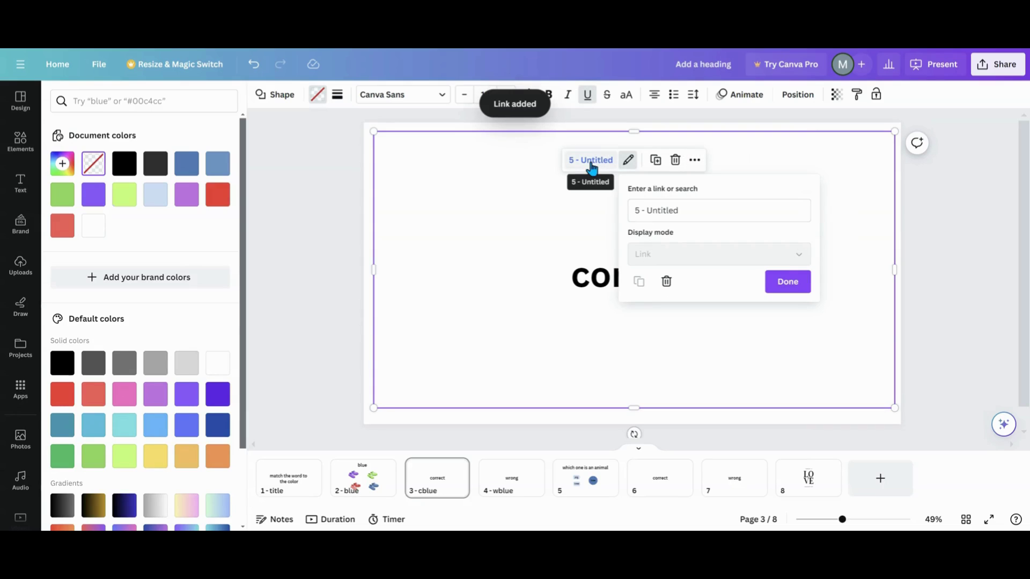
click(480, 281)
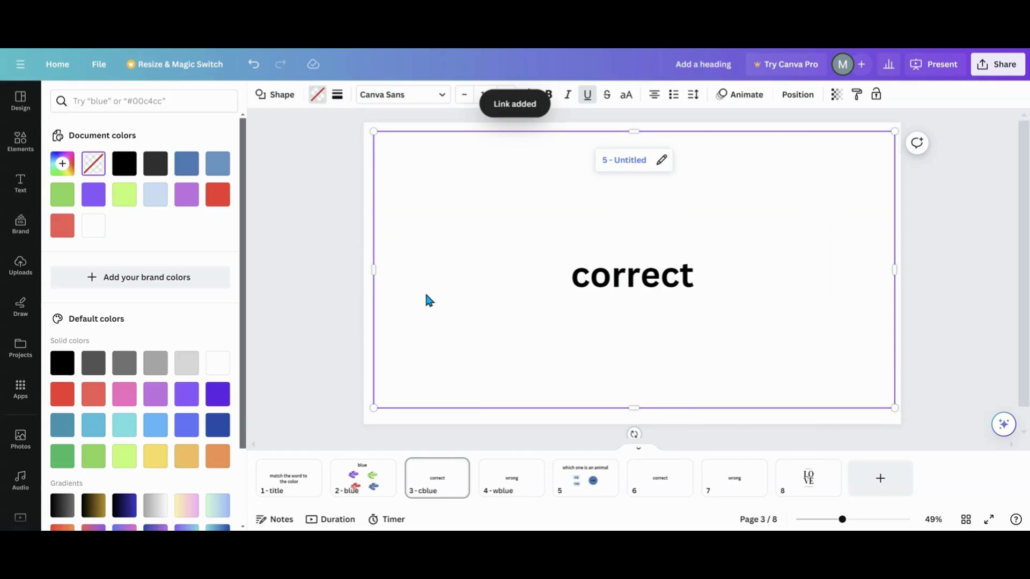
- Add a square shape to the "wblue" page and stretch it into a rectangle covering almost the whole page
click(511, 484)
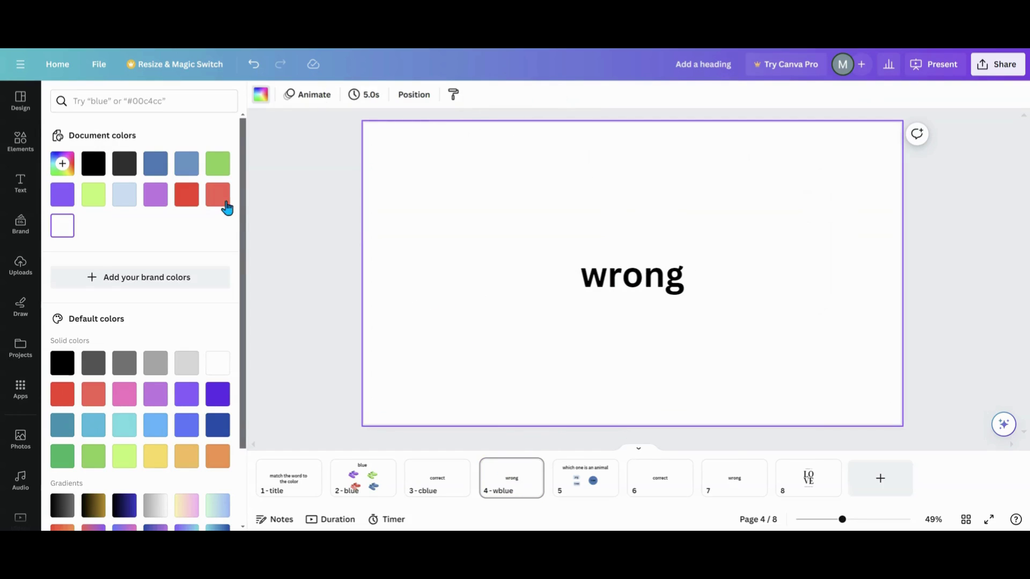
click(20, 148)
click(73, 208)
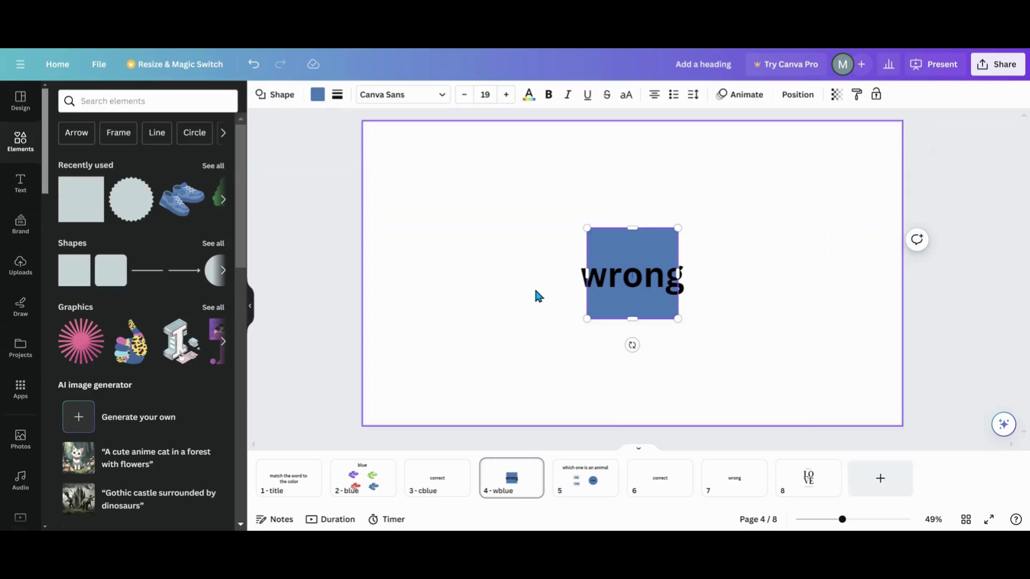
drag(637, 240, 415, 142)
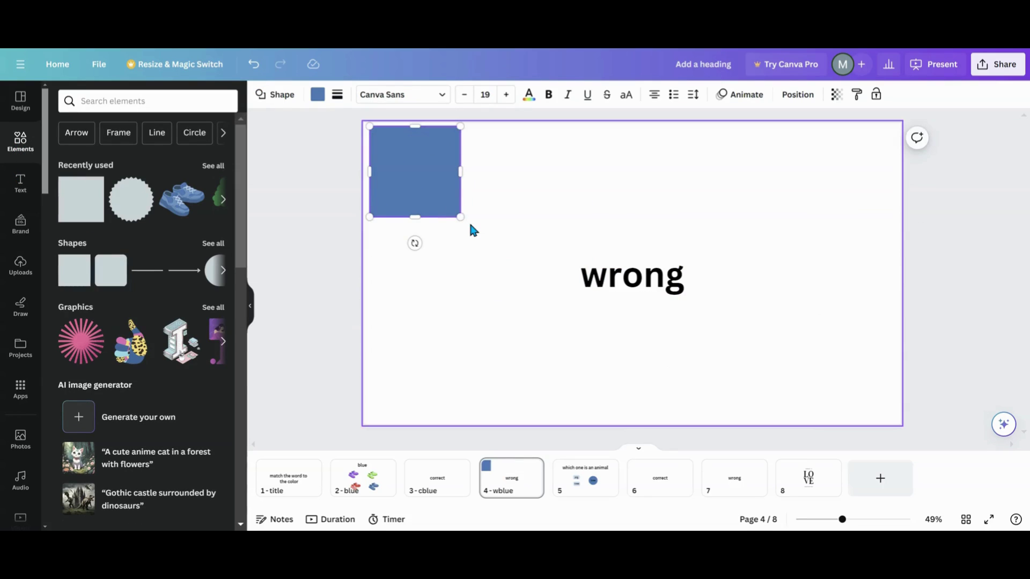
drag(455, 214, 783, 419)
drag(783, 272, 891, 272)
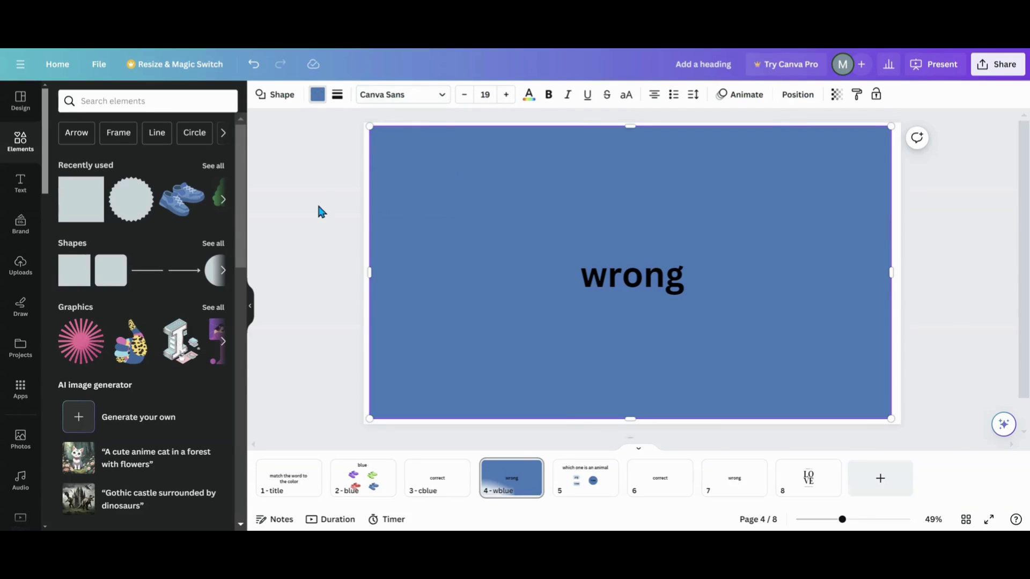
- Set the rectangle's fill to transparent (no color) and move its layer in front of the "wrong" text
click(317, 97)
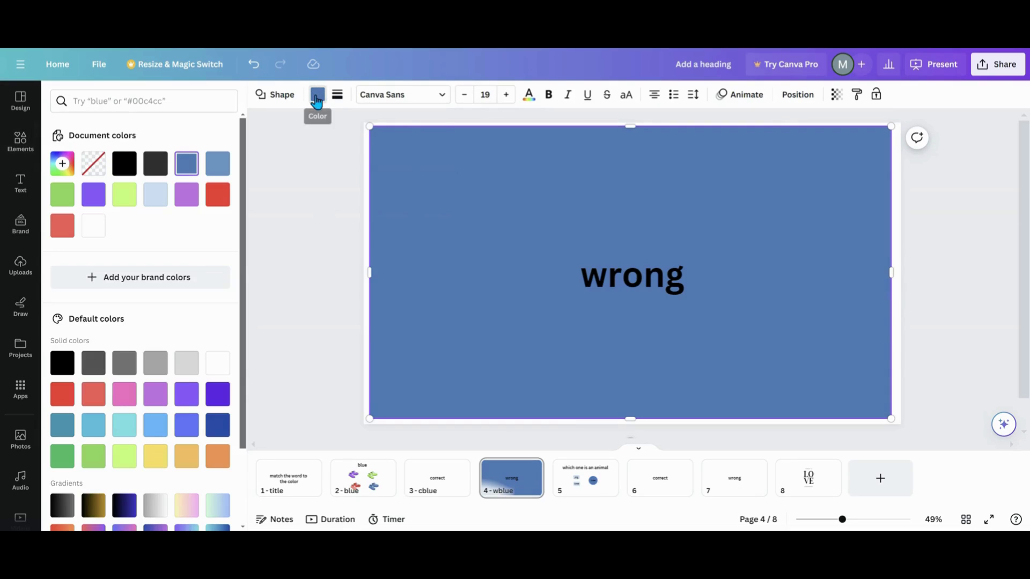
click(91, 166)
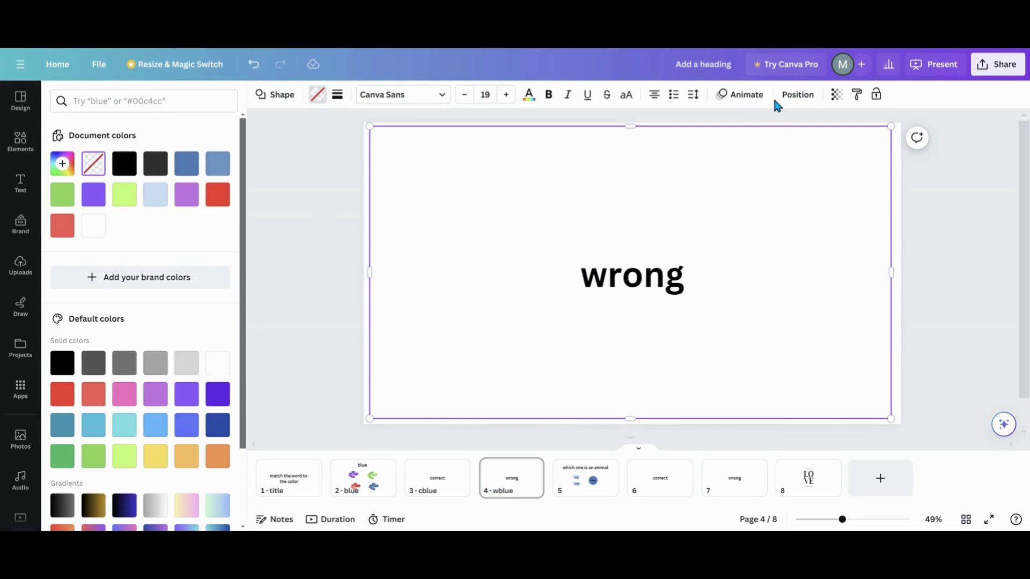
click(790, 96)
drag(135, 215, 144, 153)
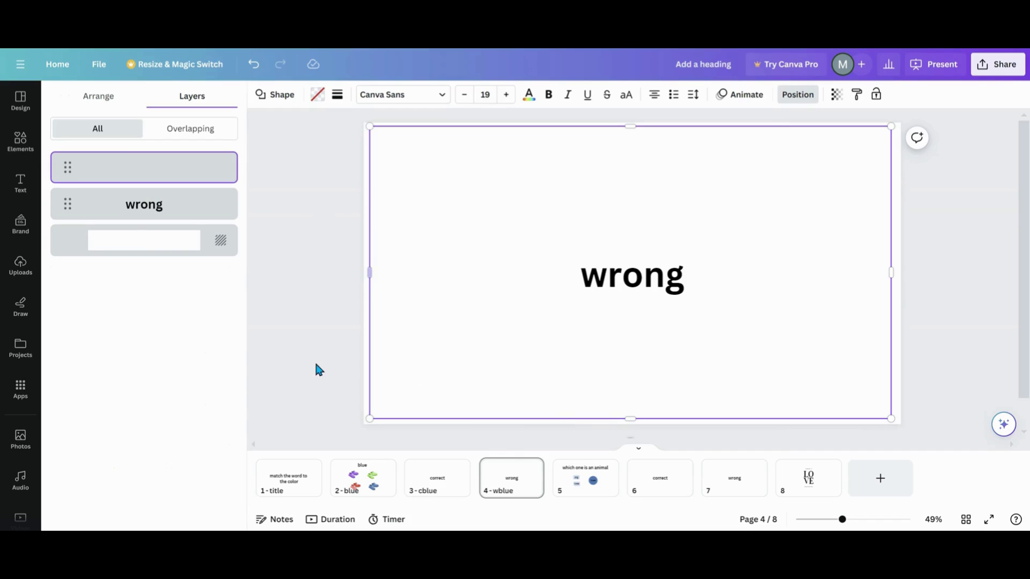
key(Escape)
key(Escape)
- Link the transparent rectangle on the "wblue" page back to the question page "2 - blue"
click(642, 183)
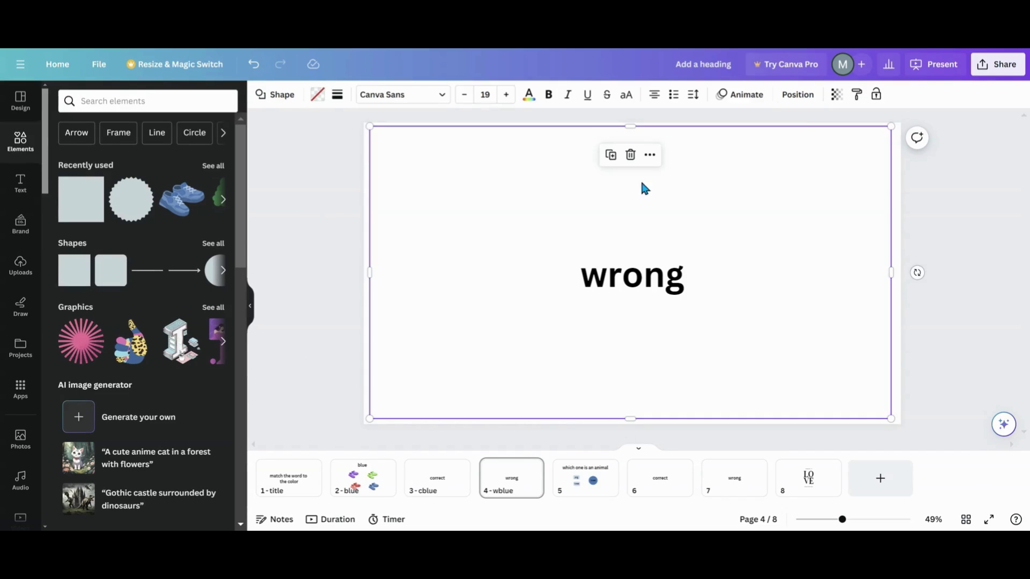
click(650, 156)
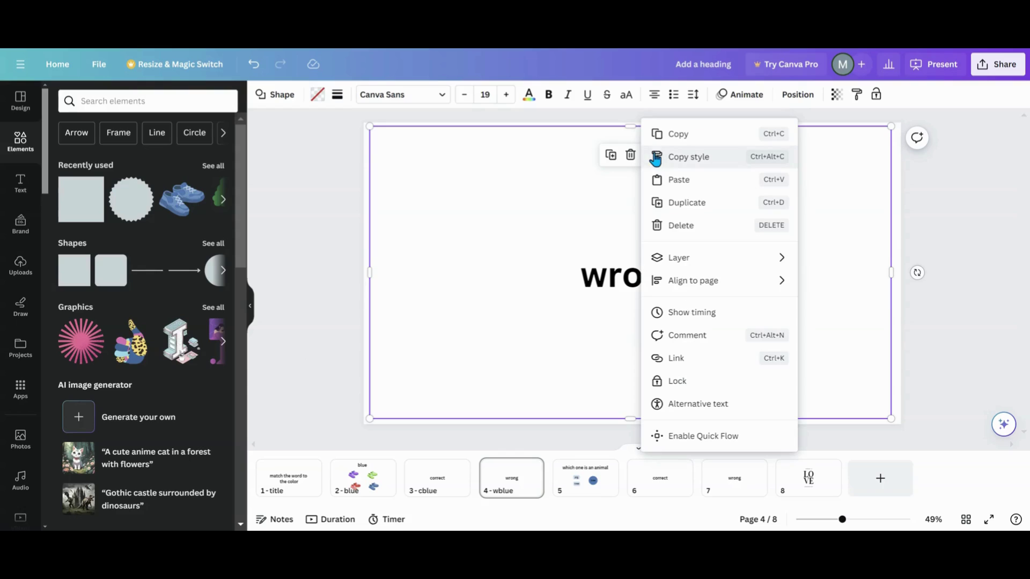
click(734, 370)
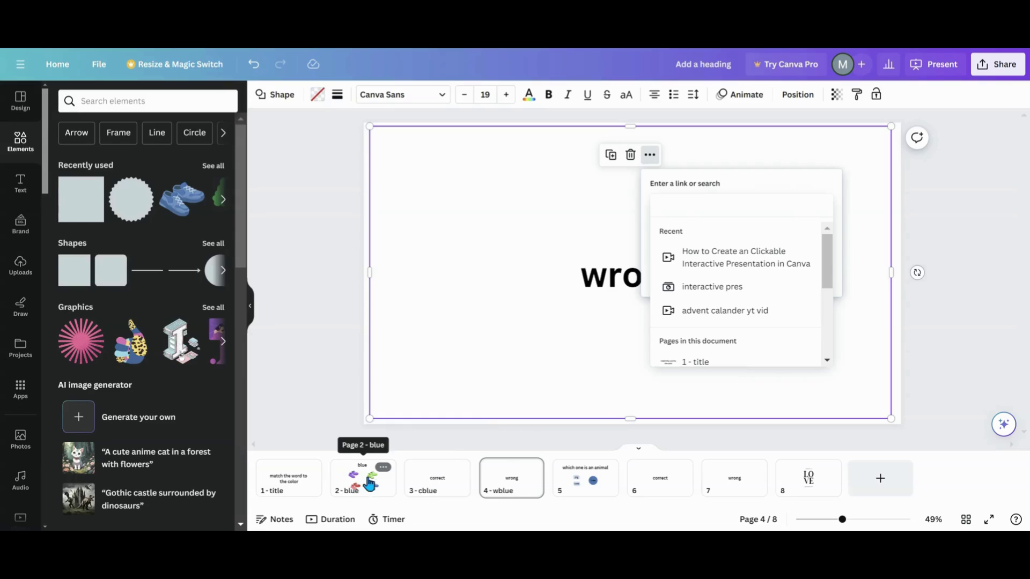
scroll(689, 319, down, 5)
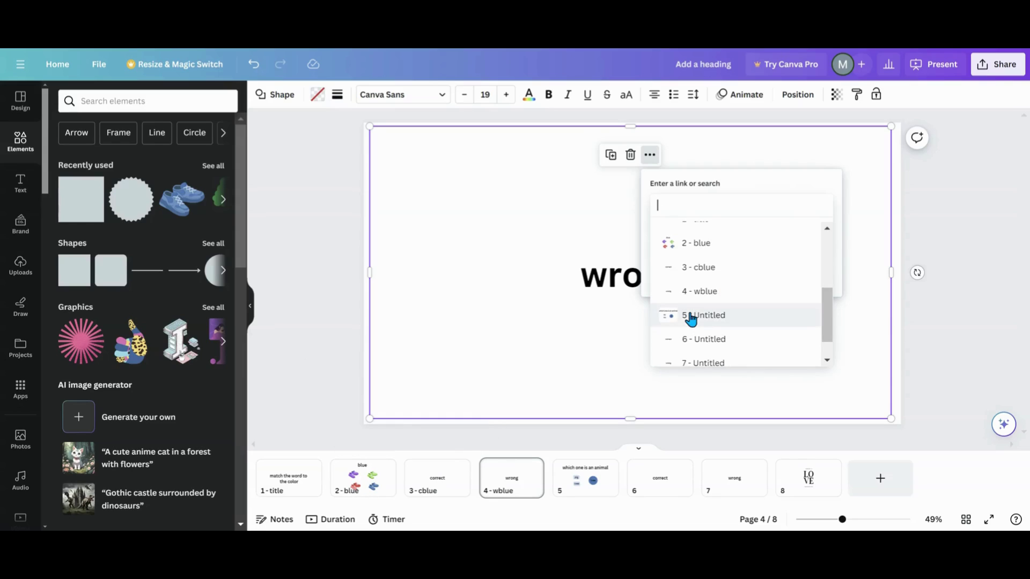
click(699, 246)
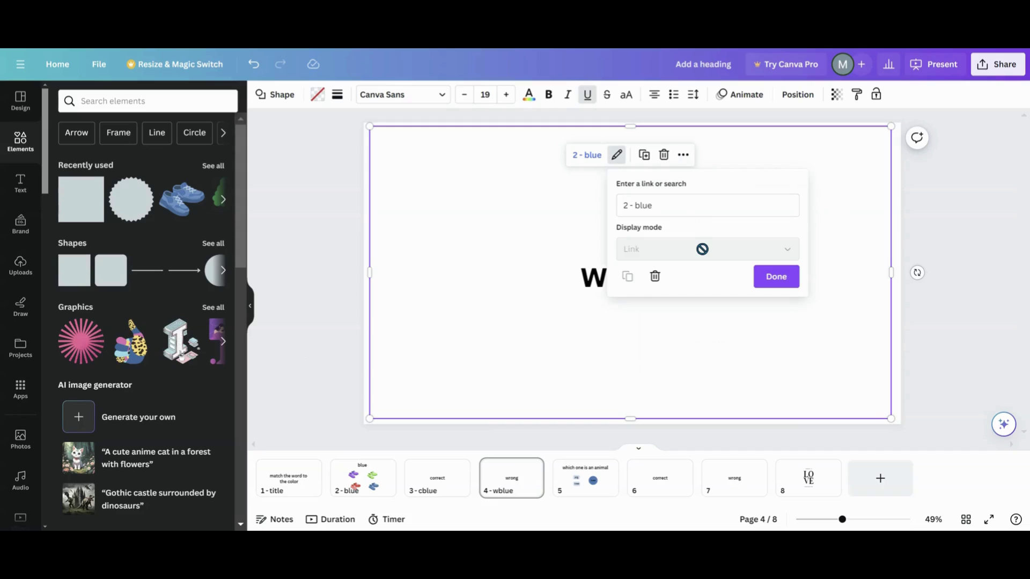
- On the "which one is an animal" page, link the "pig" text to the correct-answer page "6 - Untitled"
click(573, 494)
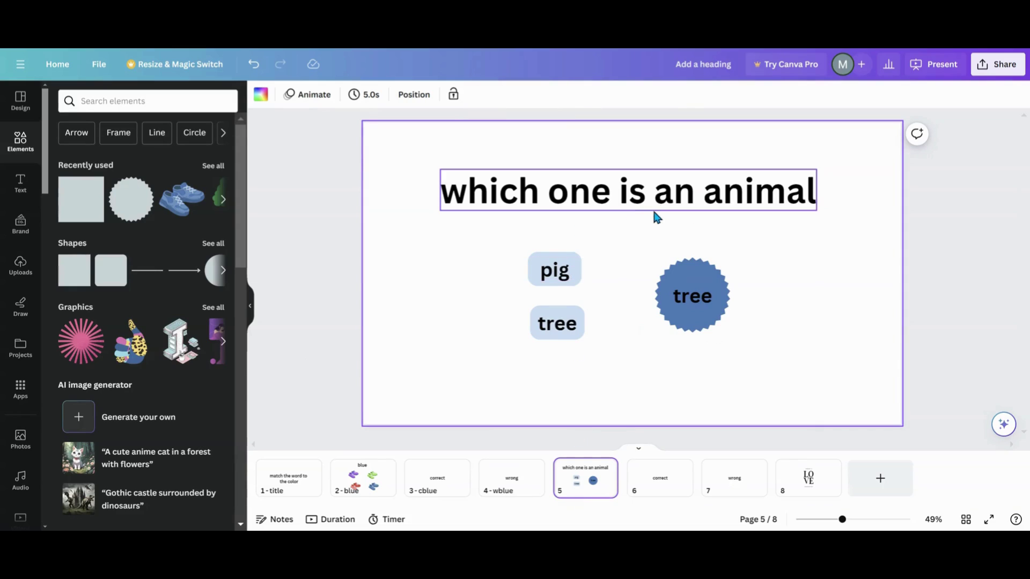
click(581, 282)
click(611, 229)
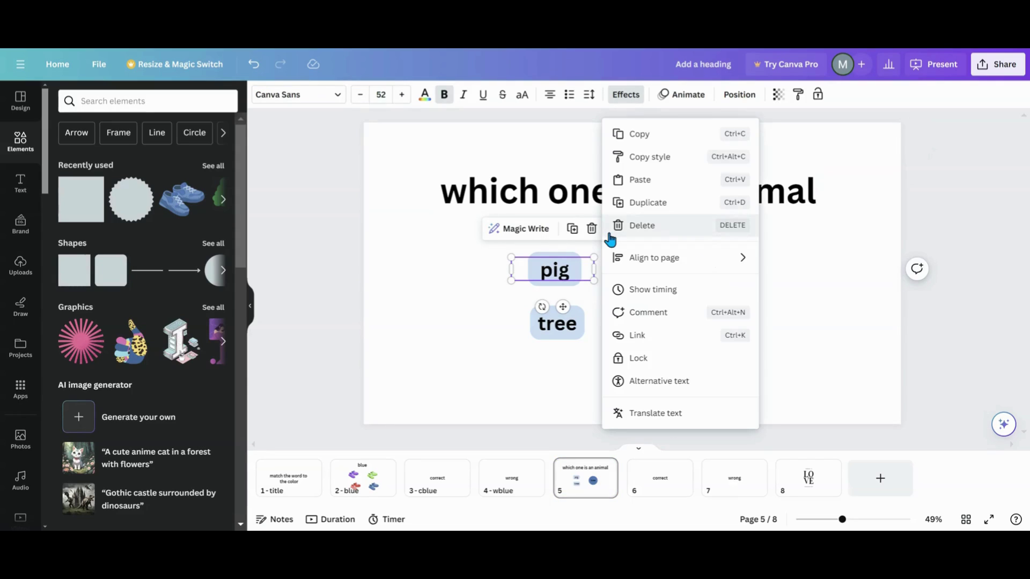
click(652, 343)
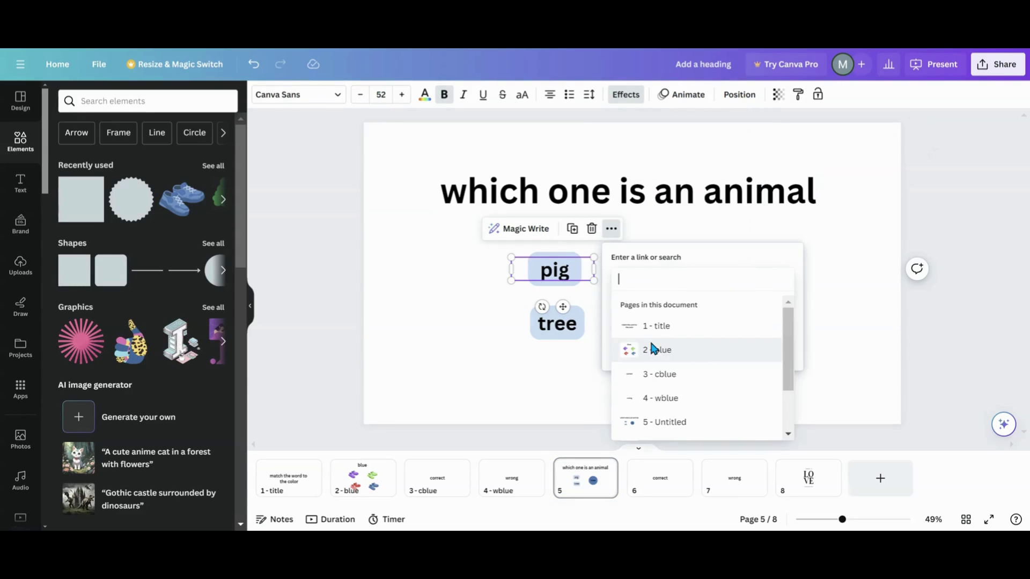
scroll(654, 348, down, 1)
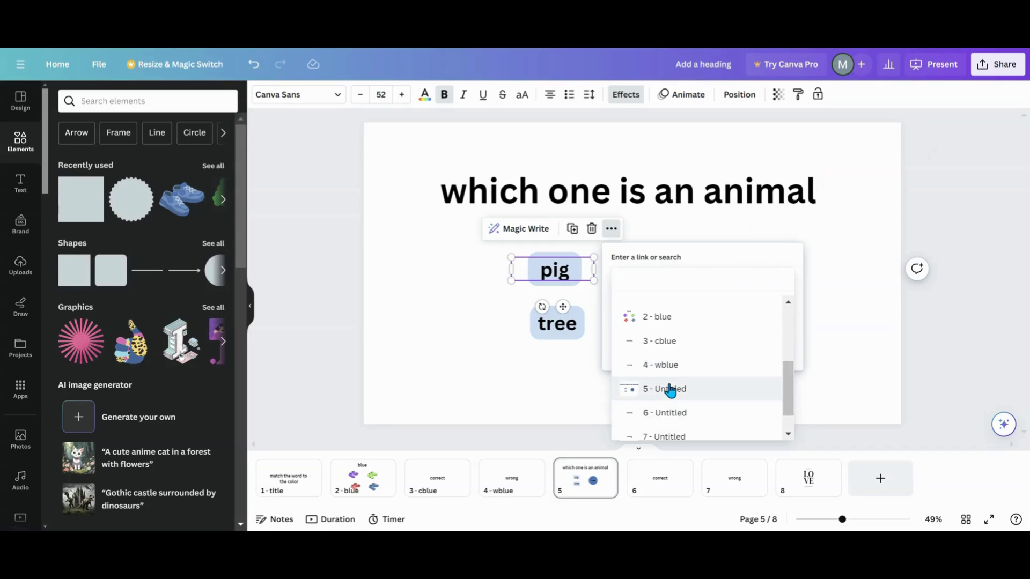
click(667, 414)
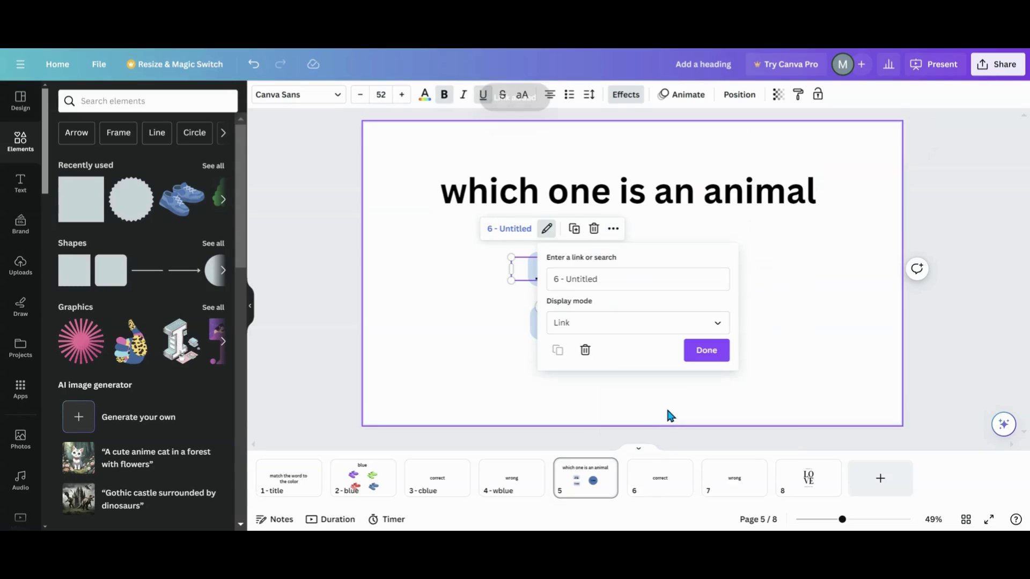
click(696, 352)
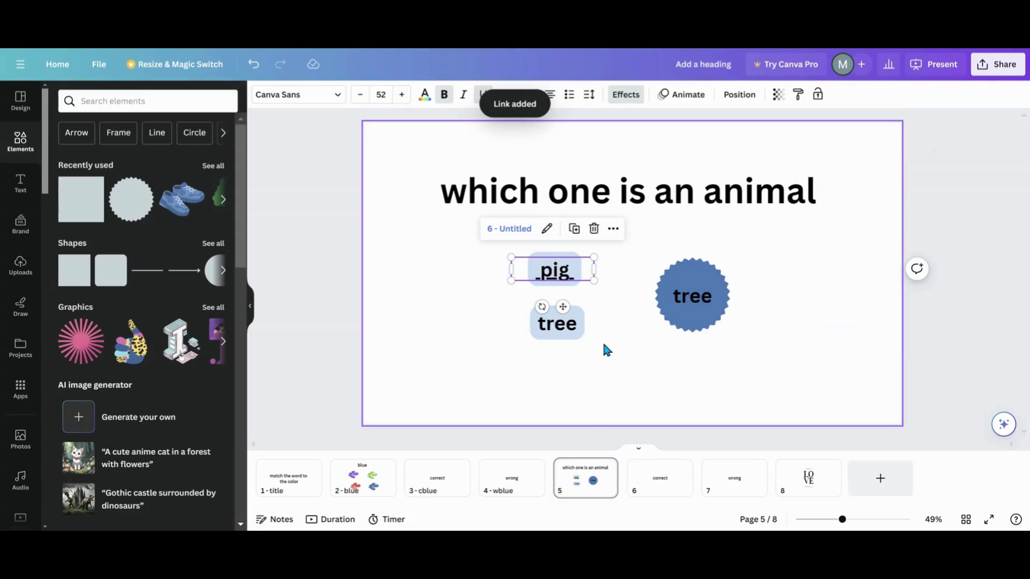
- Link the "tree" text below "pig" to the wrong-answer page "7 - Untitled"
click(563, 331)
right_click(614, 288)
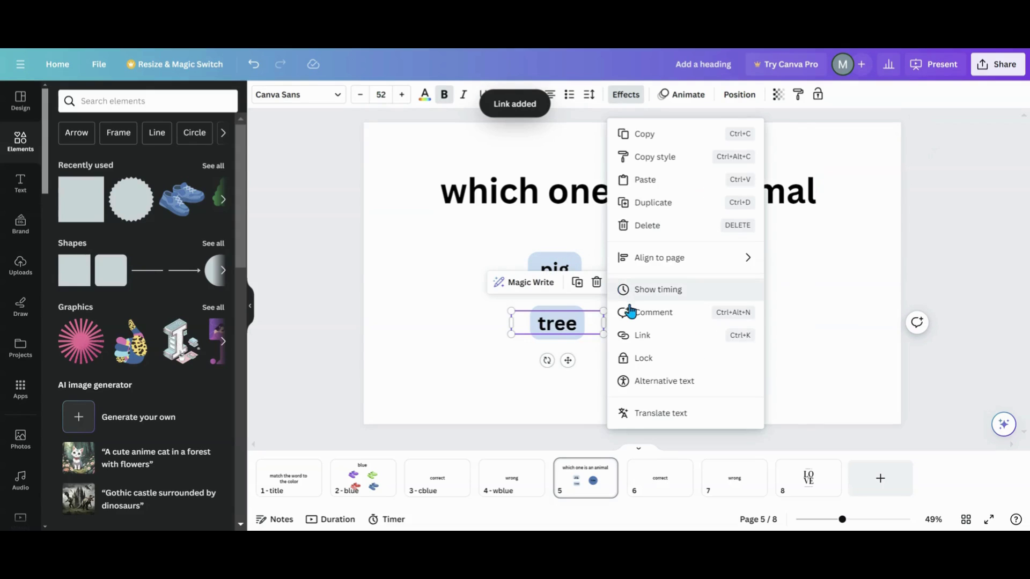
click(643, 335)
scroll(673, 383, down, 5)
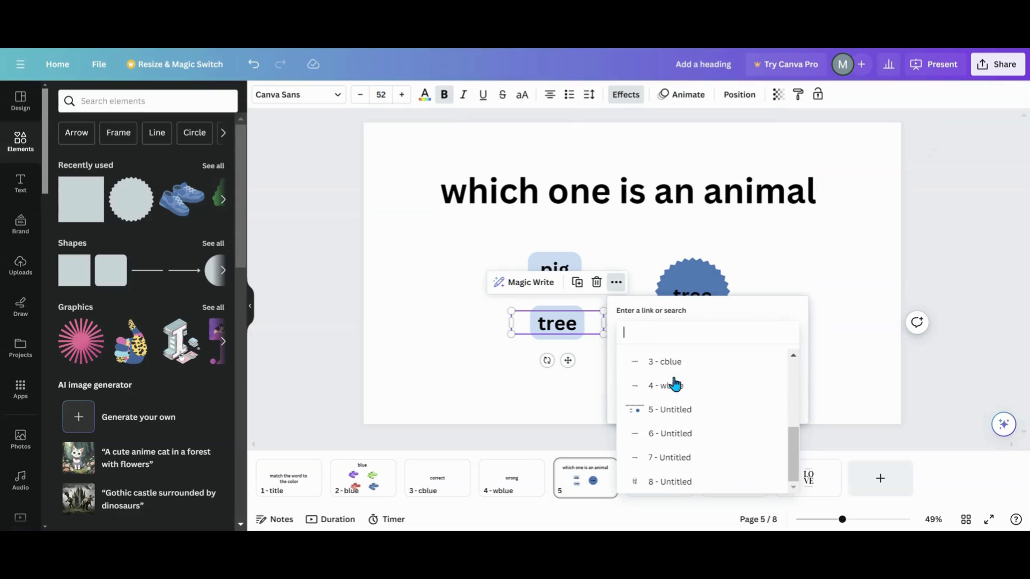
click(681, 458)
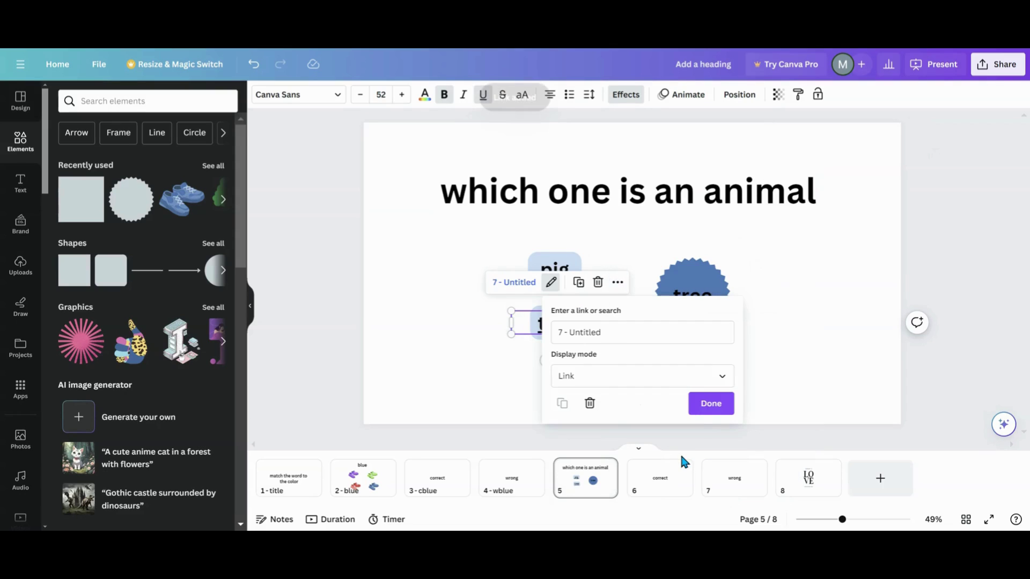
click(699, 408)
- Link the "tree" text on the blue scalloped badge to the wrong-answer page "7 - Untitled"
click(711, 296)
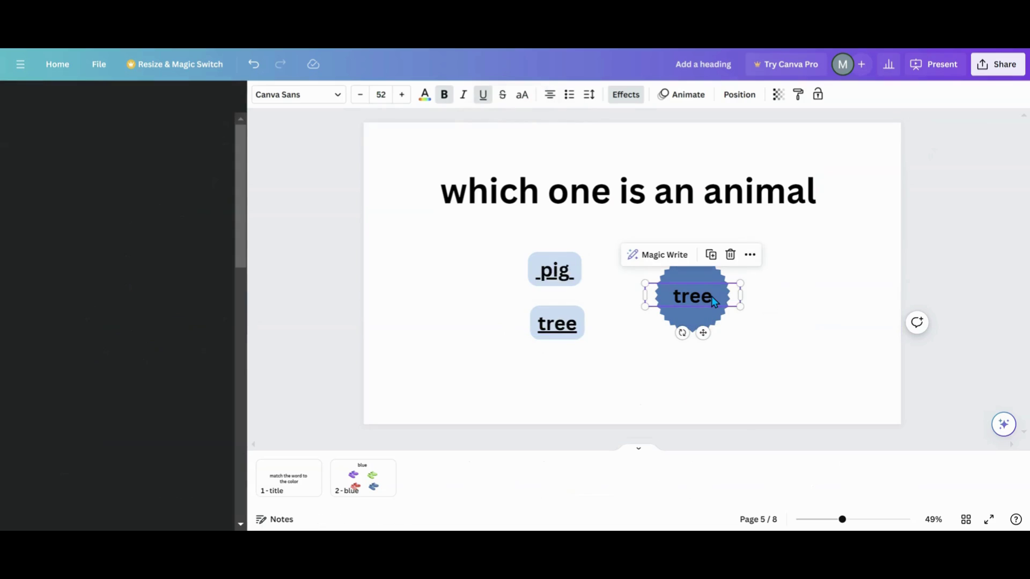
click(745, 255)
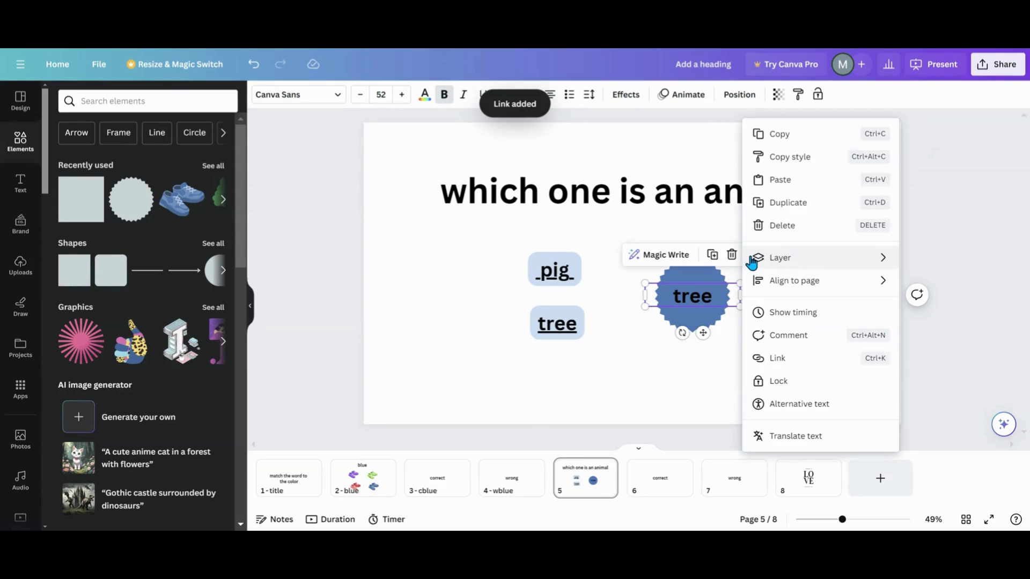
click(772, 358)
scroll(771, 370, down, 5)
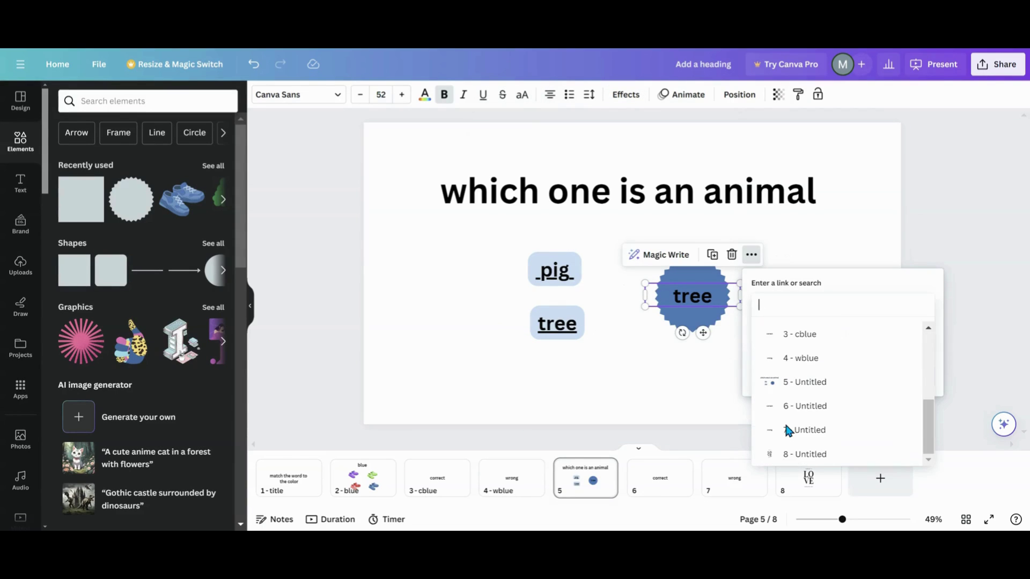
click(786, 427)
click(828, 380)
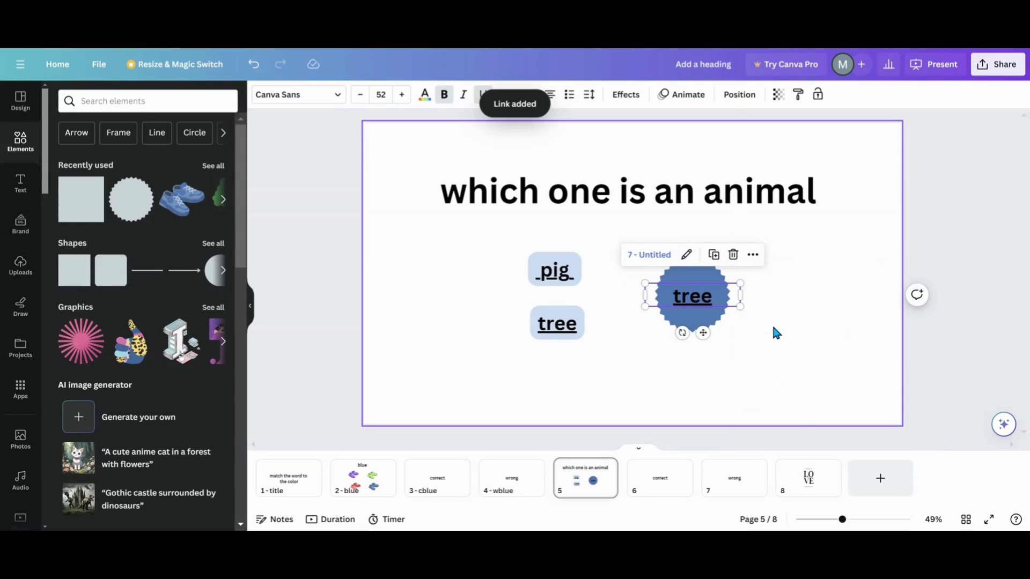
- Link the blue scalloped badge shape behind the "tree" text to the page "7 - Untitled"
click(719, 282)
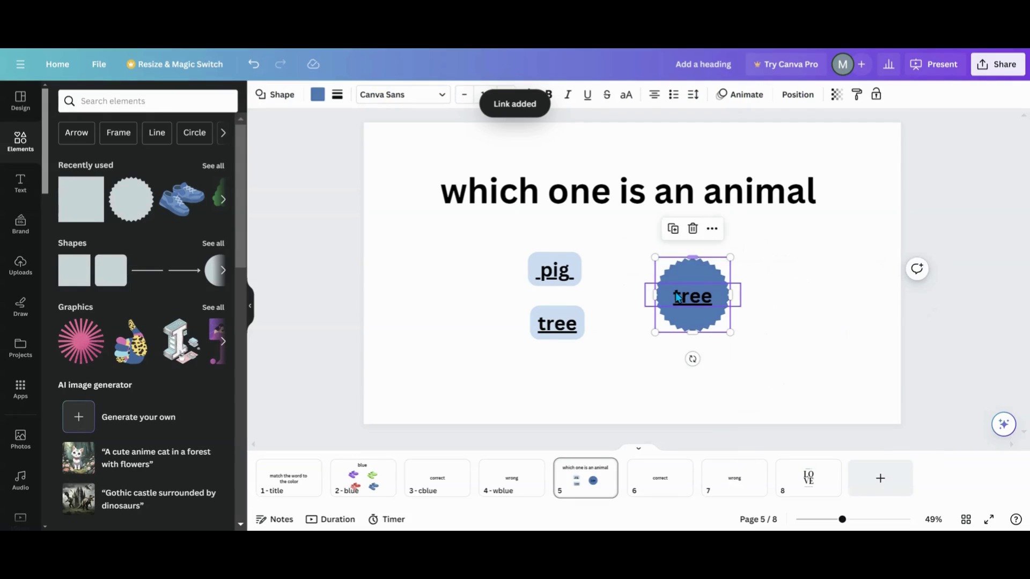
click(712, 229)
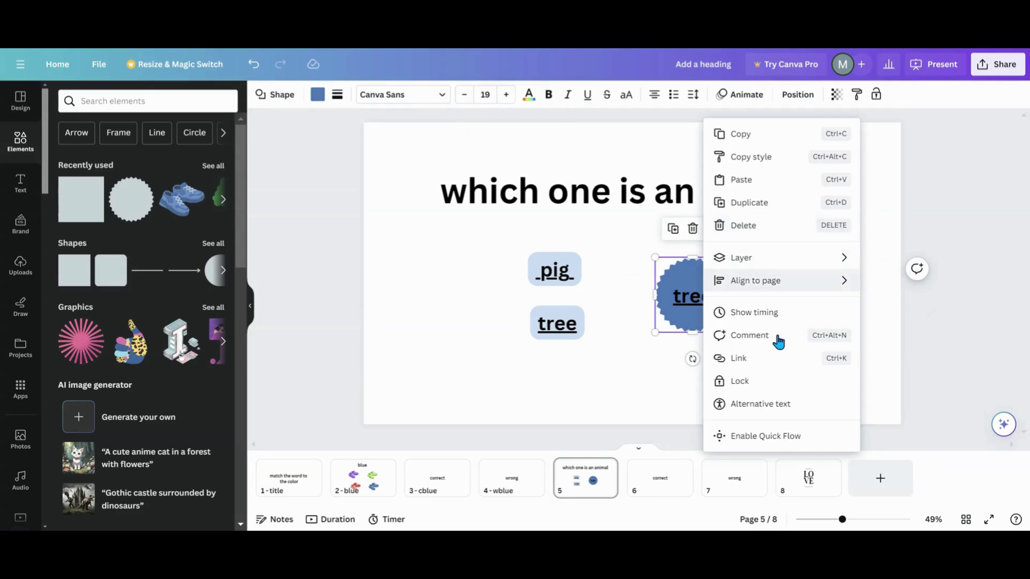
click(778, 359)
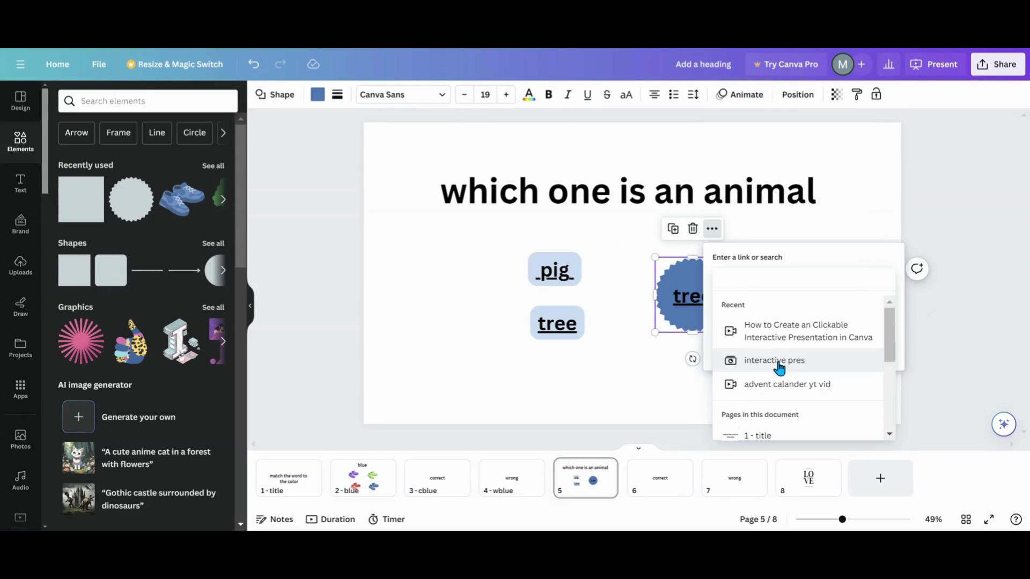
scroll(778, 376, down, 3)
click(774, 405)
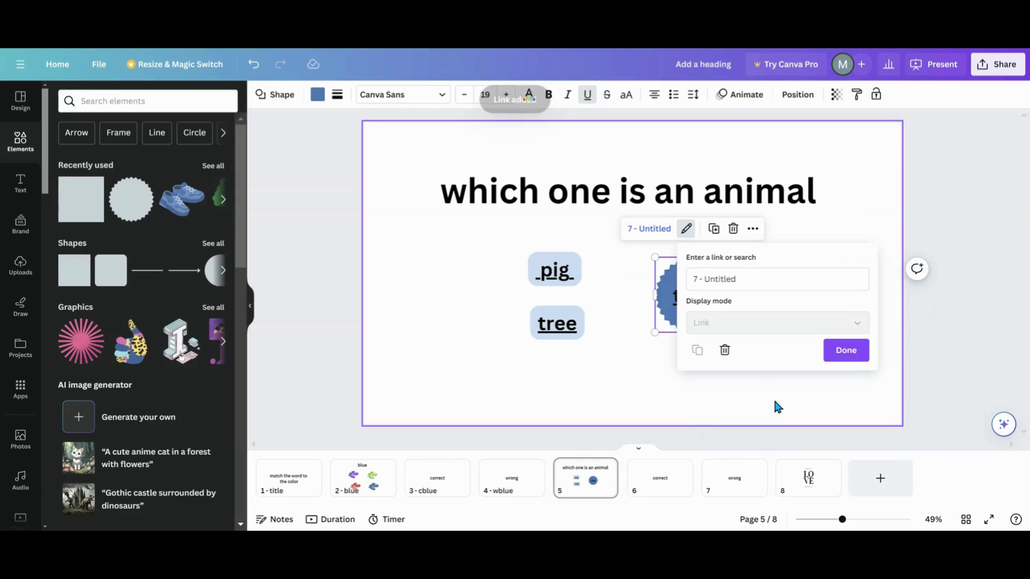
- On the "correct" page 6, add a square shape and stretch it to cover nearly the whole page
click(641, 473)
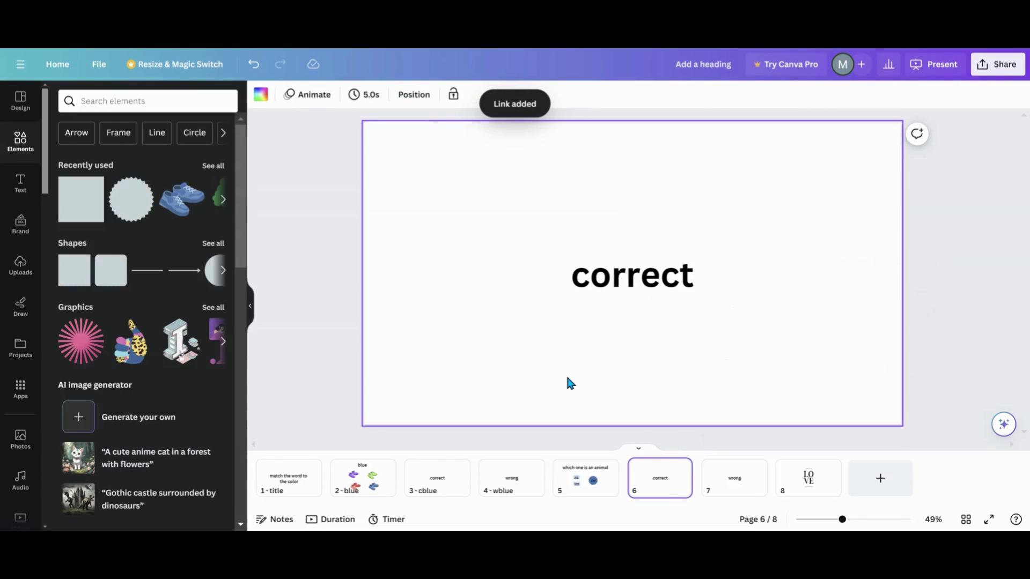
click(104, 204)
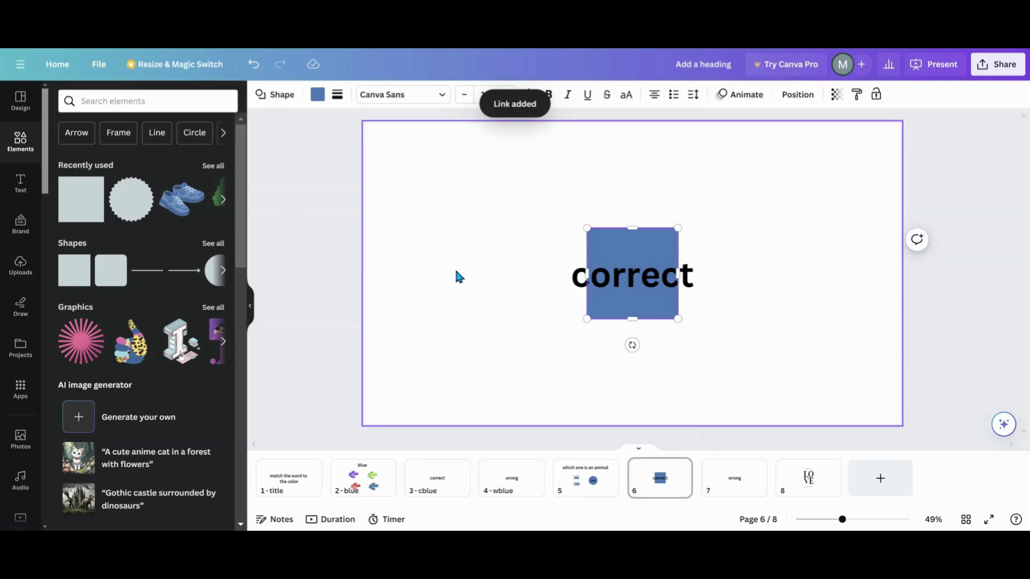
drag(616, 239, 400, 136)
drag(455, 212, 843, 423)
drag(846, 275, 894, 276)
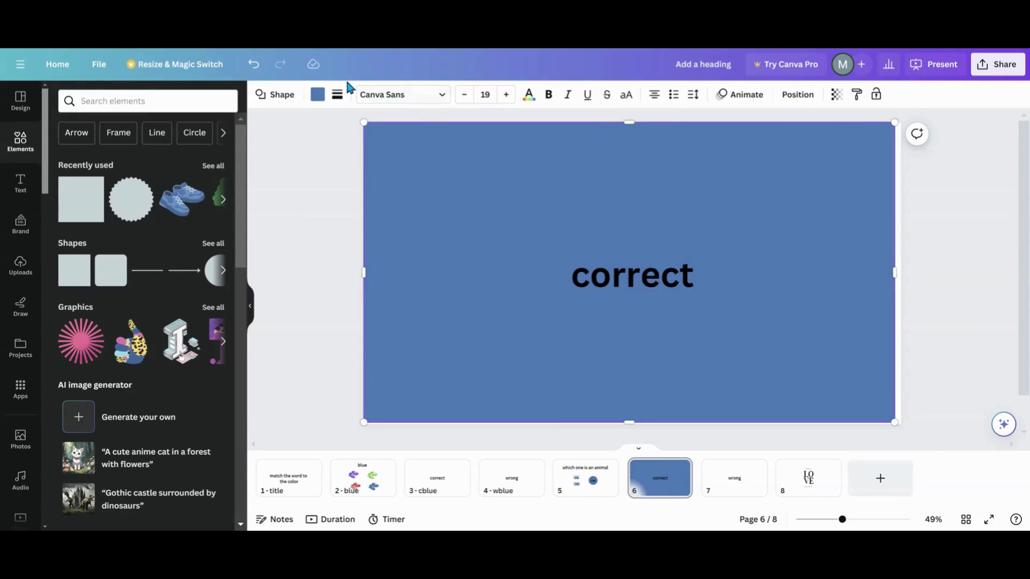
- Set the rectangle's fill to transparent and move its layer in front of the "correct" text
click(317, 95)
click(95, 167)
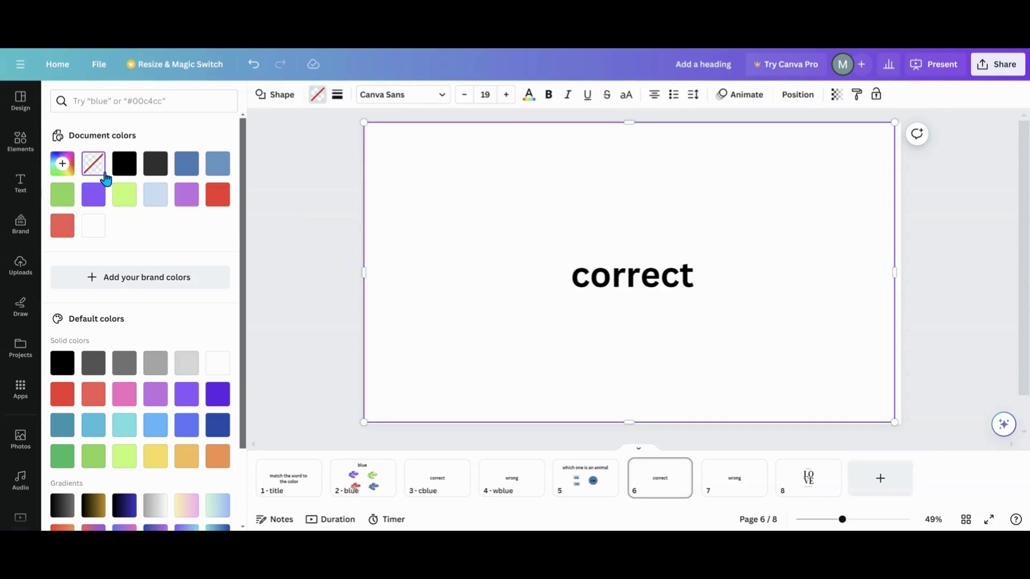
click(787, 107)
drag(199, 208, 183, 171)
click(311, 248)
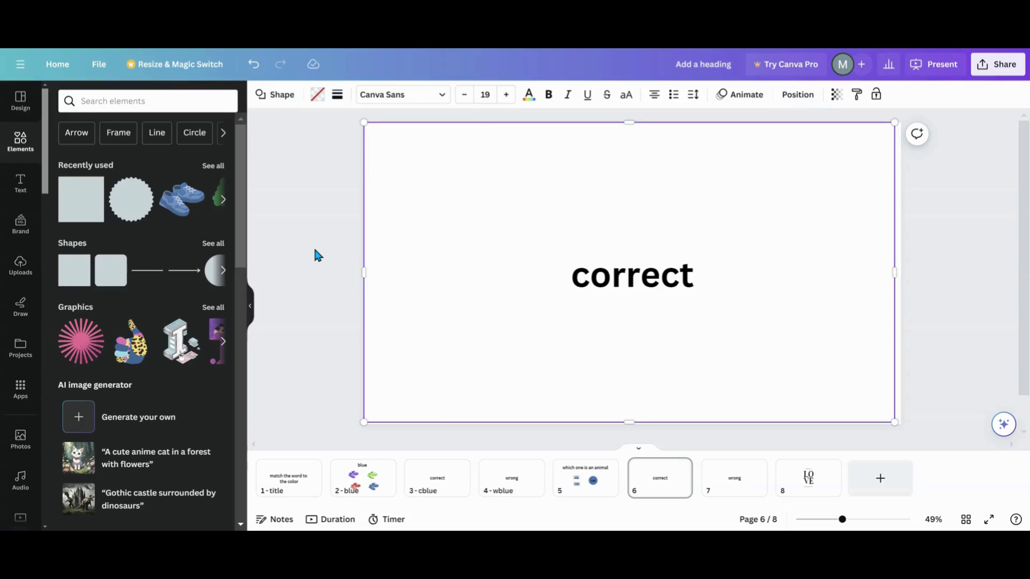
- Link the transparent rectangle on the "correct" page 6 to the final page "8 - Untitled"
click(629, 177)
click(649, 150)
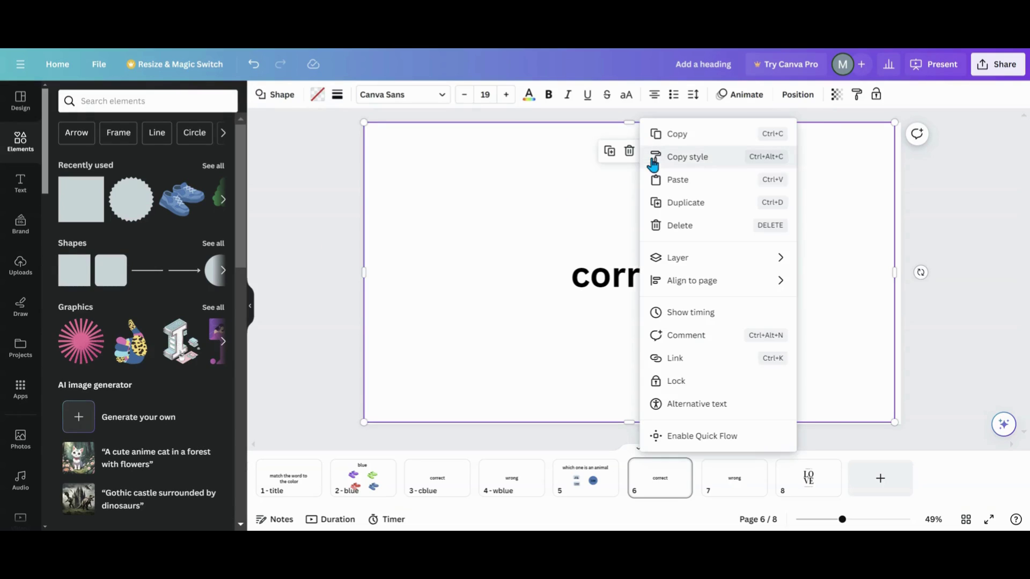
click(689, 361)
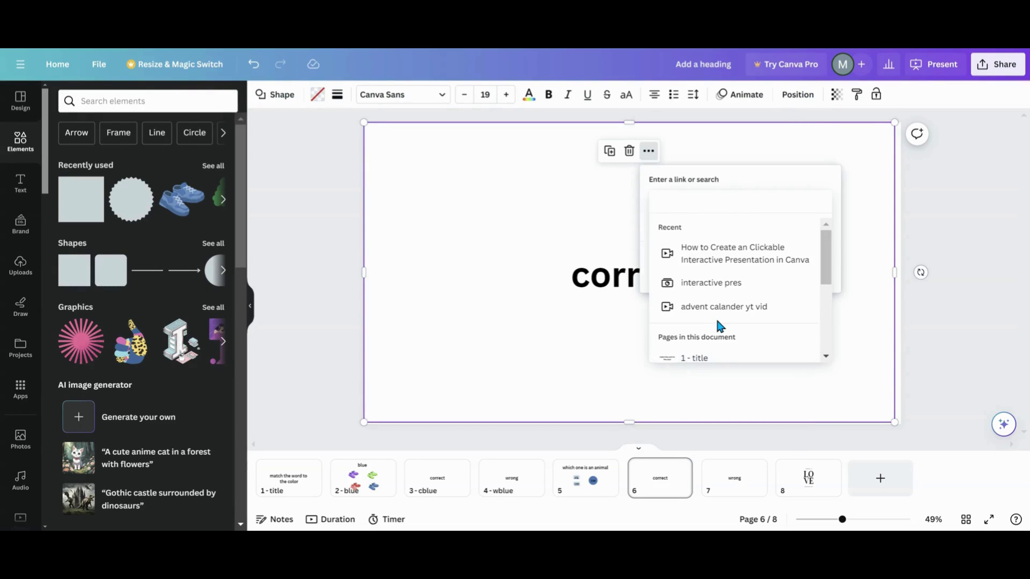
scroll(717, 321, down, 5)
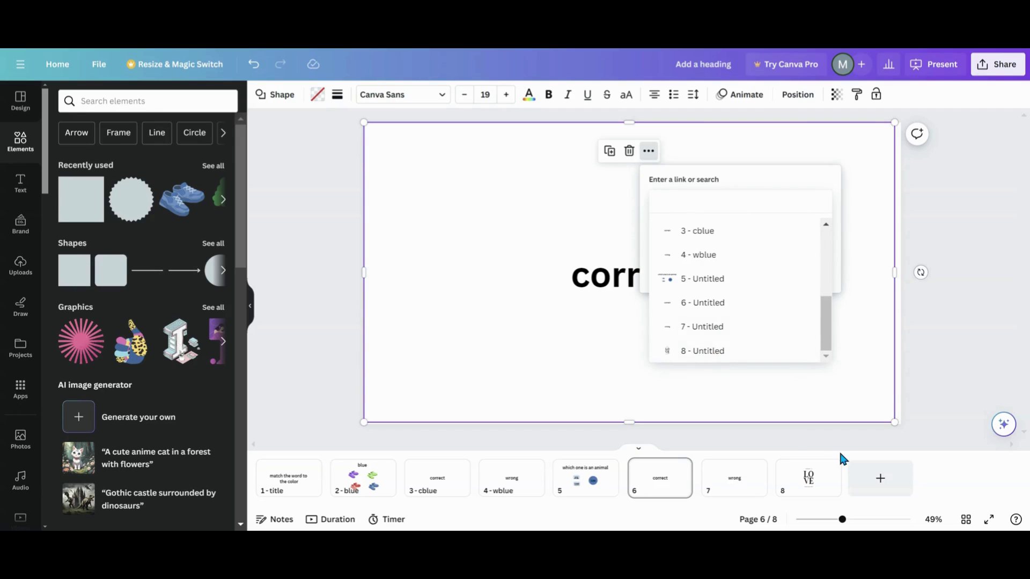
click(738, 358)
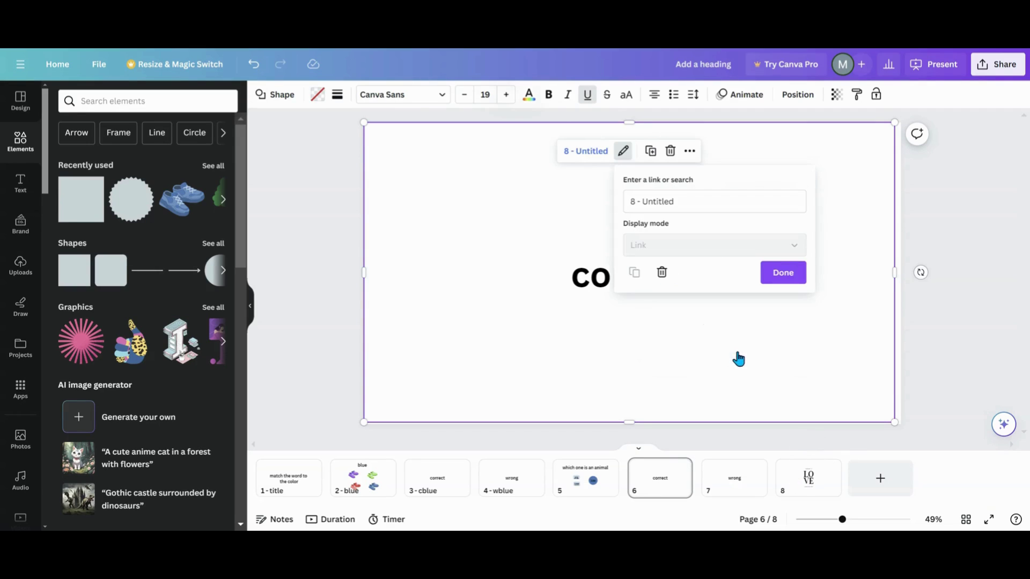
click(776, 284)
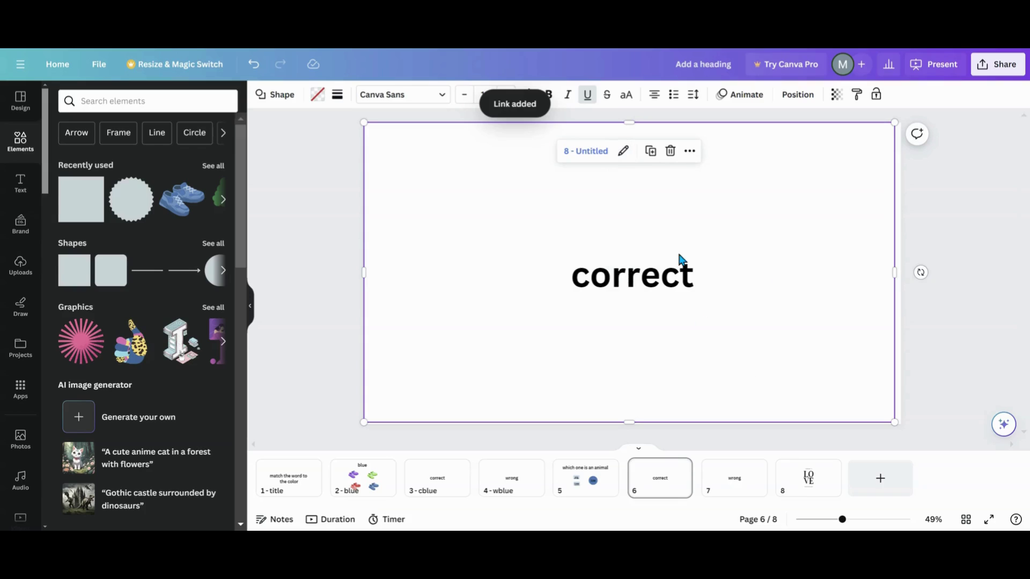
- On the "wrong" page 7, add a square shape and stretch it to cover the whole page
click(711, 480)
click(471, 228)
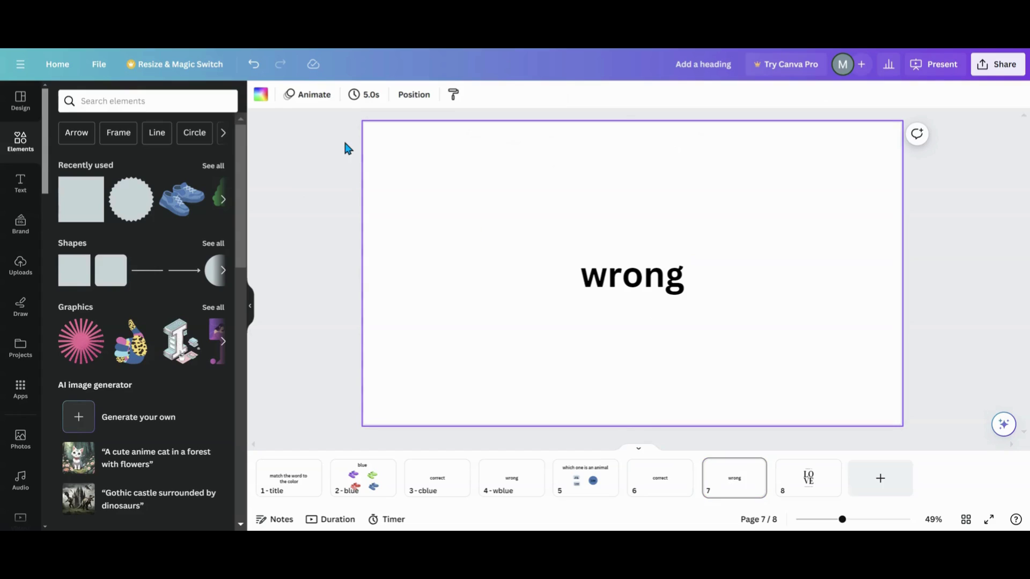
click(103, 203)
drag(638, 242, 419, 139)
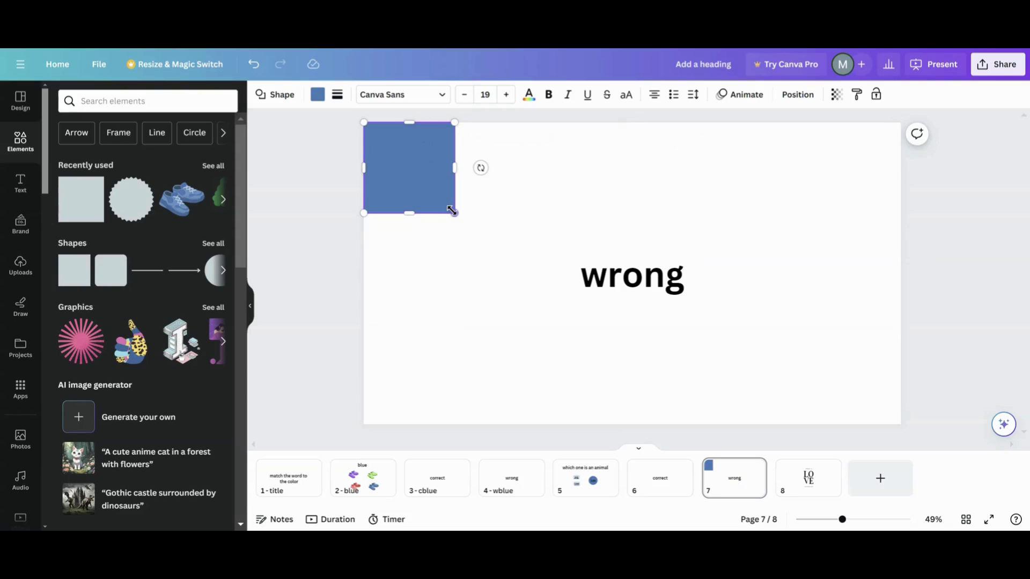
drag(452, 211, 900, 422)
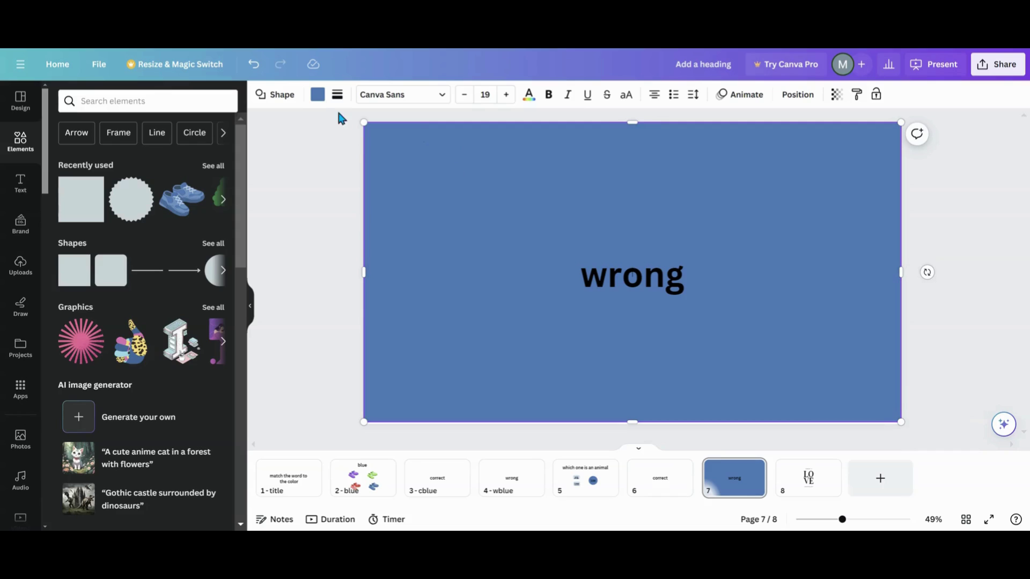
- Make the rectangle on page 7 transparent and place its layer above the "wrong" text
click(317, 97)
click(93, 164)
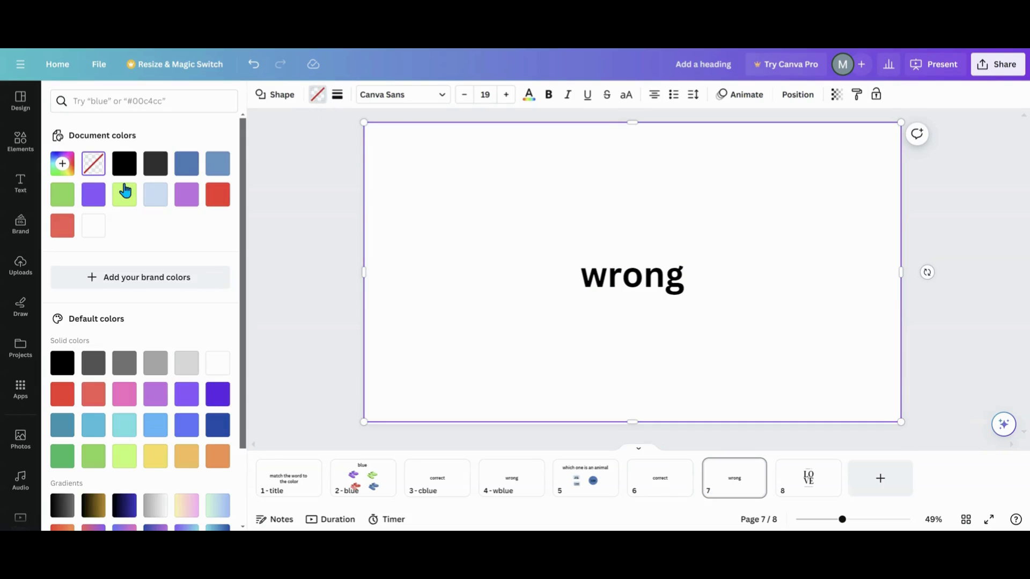
click(804, 100)
mouse_move(147, 208)
mouse_down()
mouse_move(154, 143)
mouse_move(149, 212)
mouse_up()
click(145, 173)
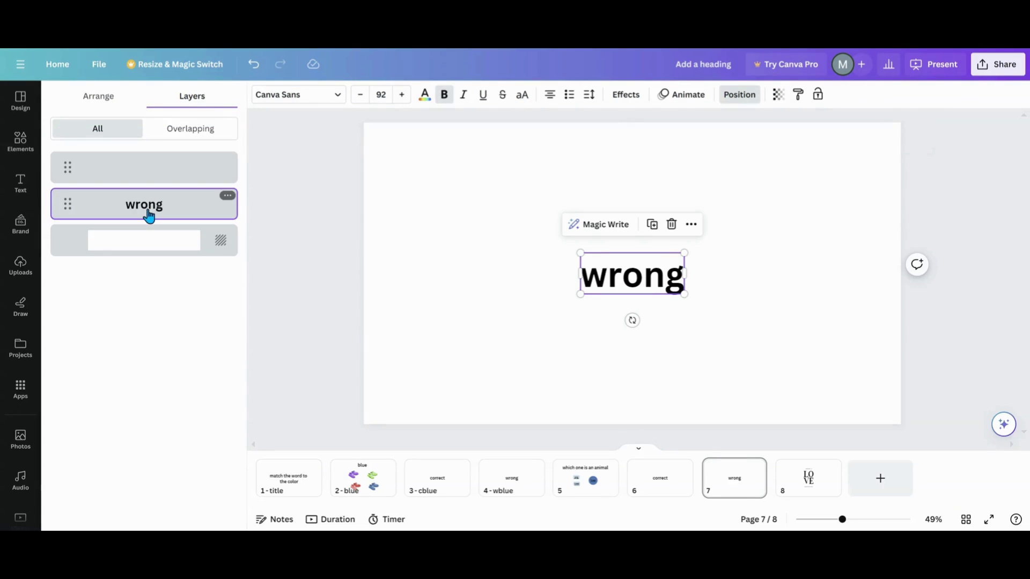
click(465, 230)
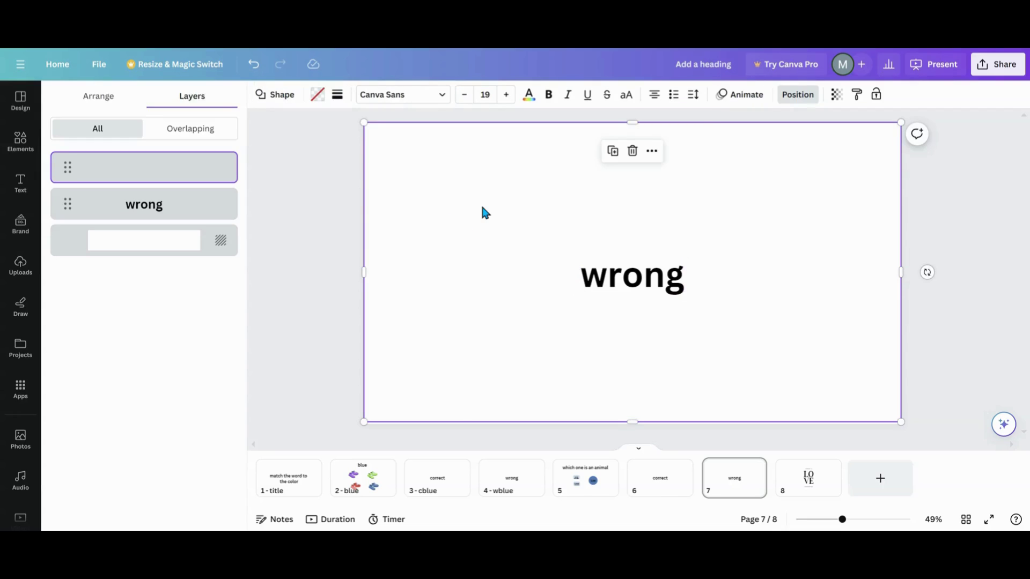
click(326, 223)
- Link the transparent rectangle on the "wrong" page 7 back to the question page "5 - Untitled"
click(542, 199)
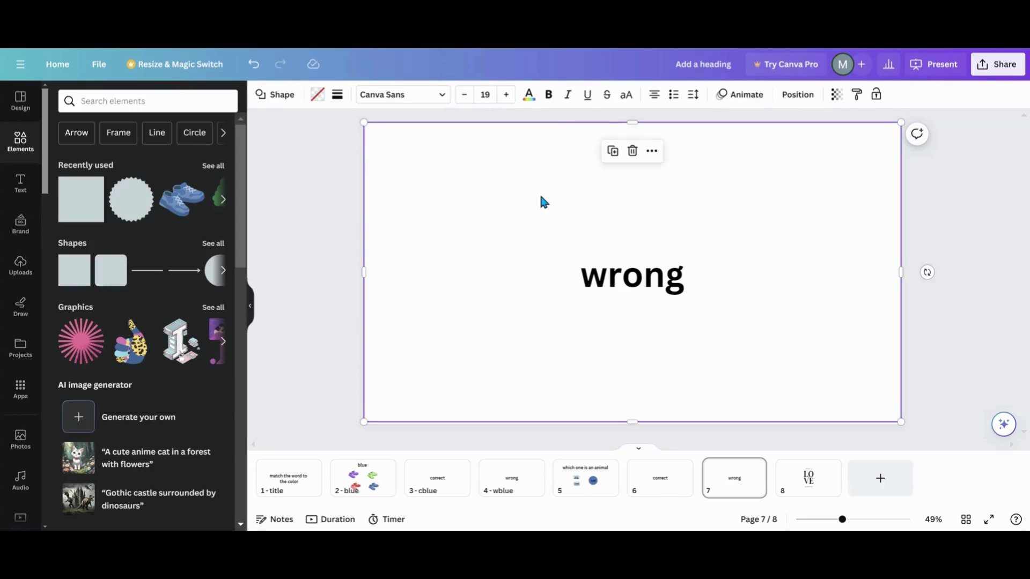
click(651, 151)
click(697, 357)
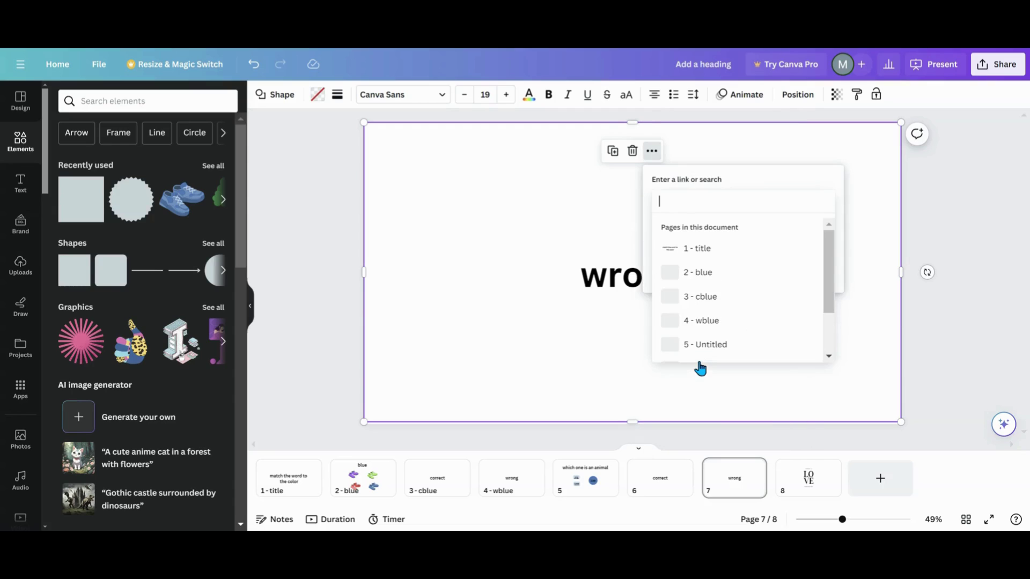
scroll(747, 276, down, 3)
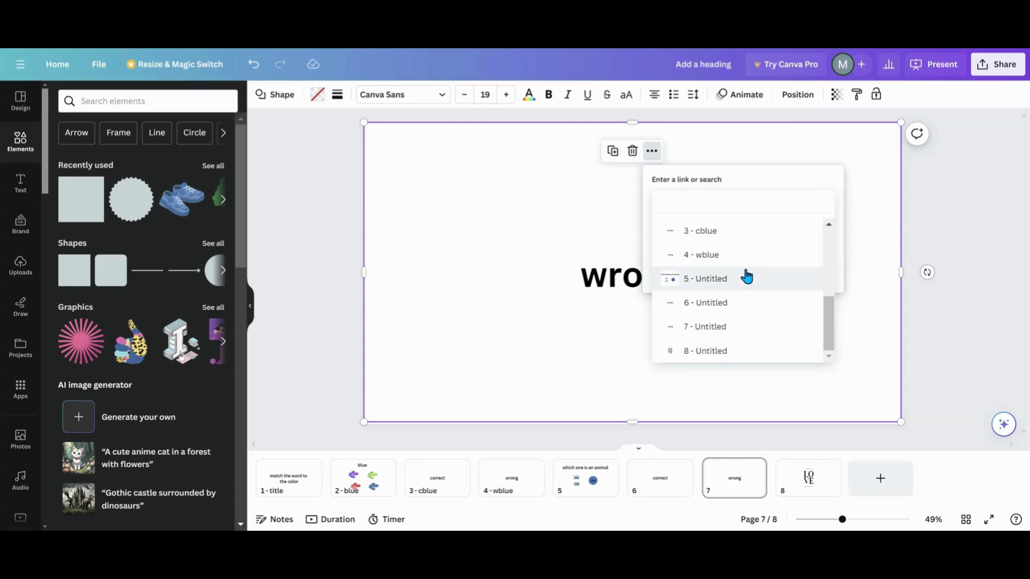
click(726, 278)
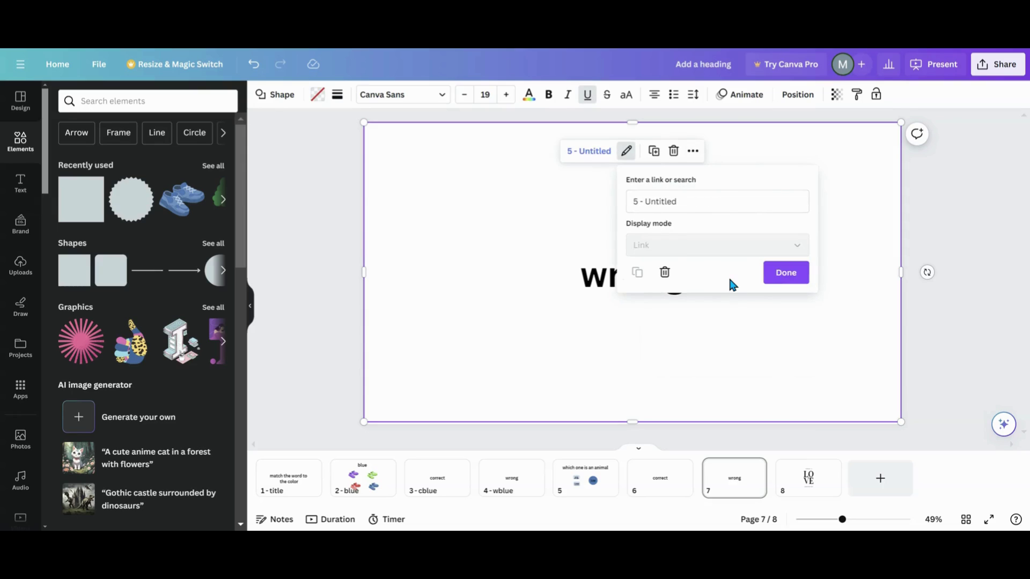
click(780, 273)
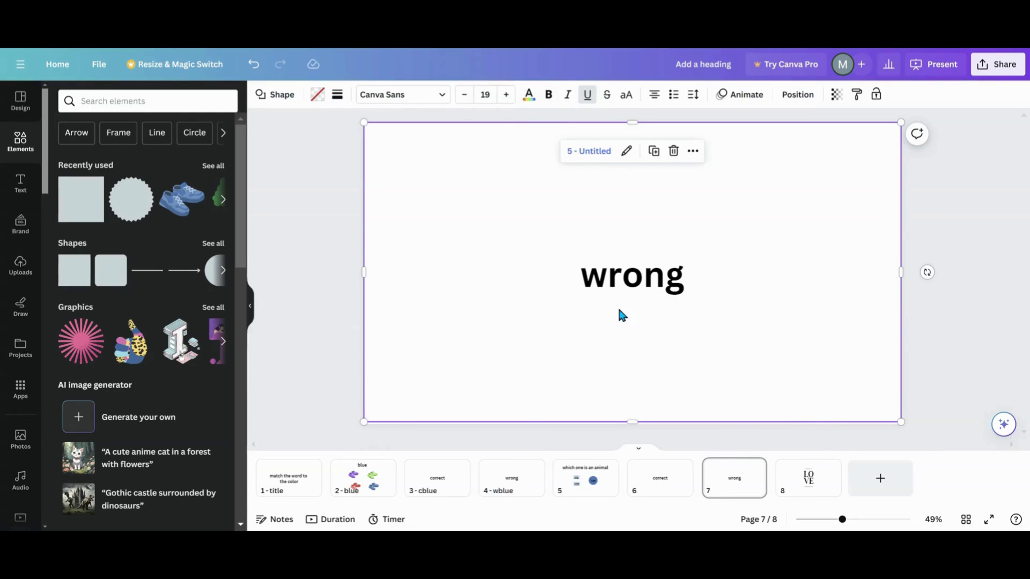
- Present the quiz full screen, starting from the "match the word to the color" title page
click(923, 77)
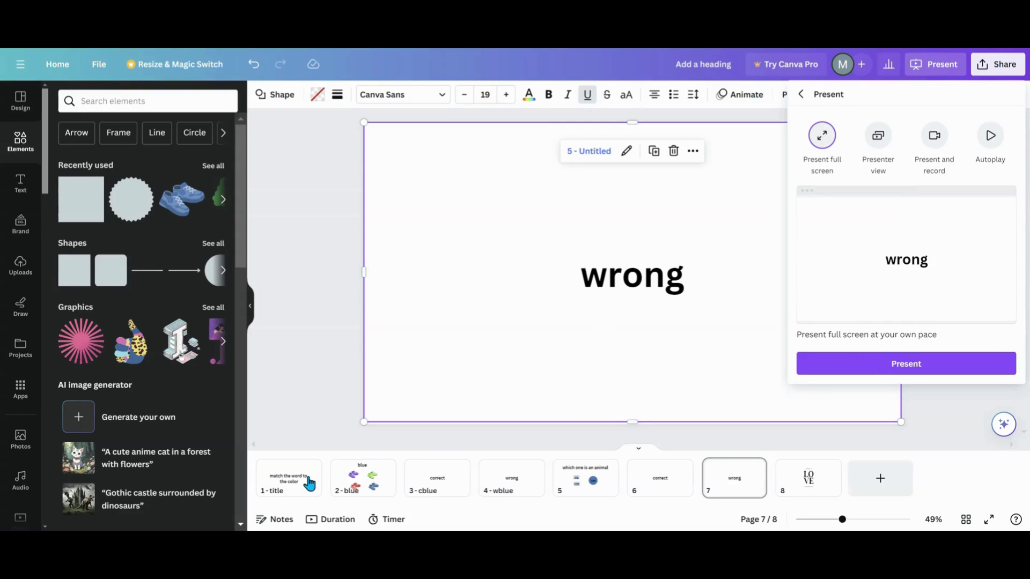
click(309, 484)
click(932, 69)
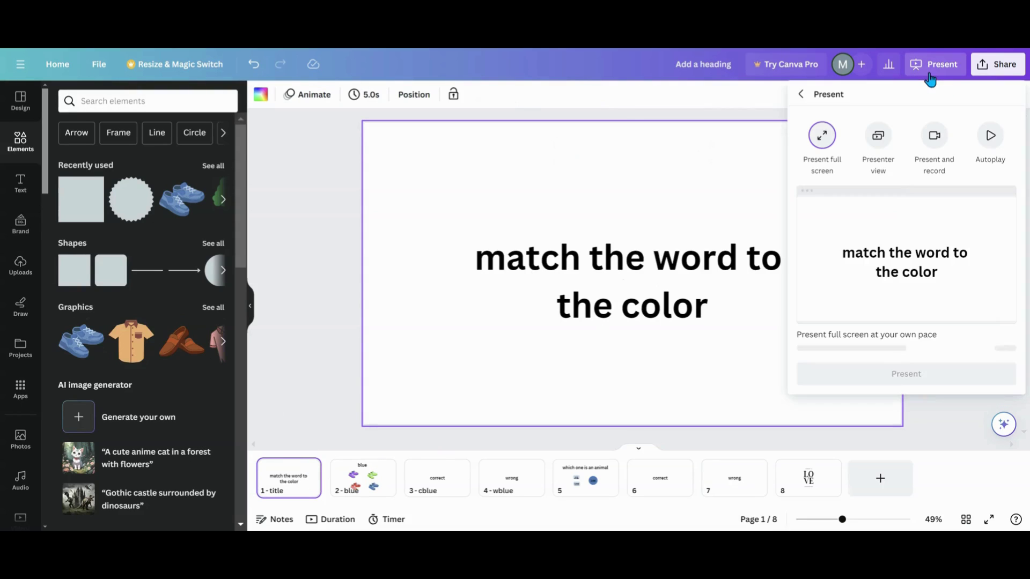
click(906, 363)
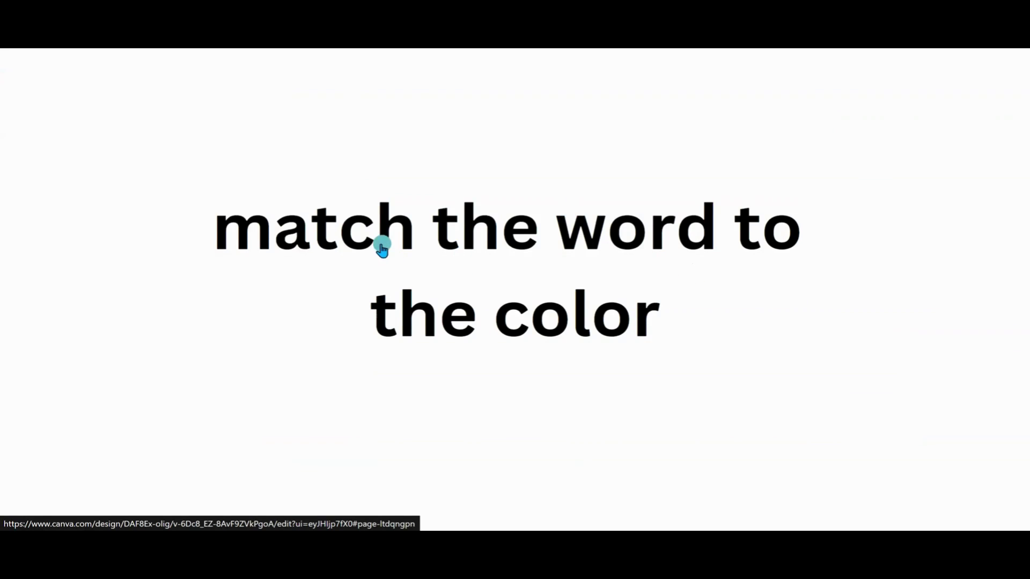
- Test the "blue" question by choosing the green, red and purple shoes, returning from each wrong page, and continuing via the blue shoes
click(542, 149)
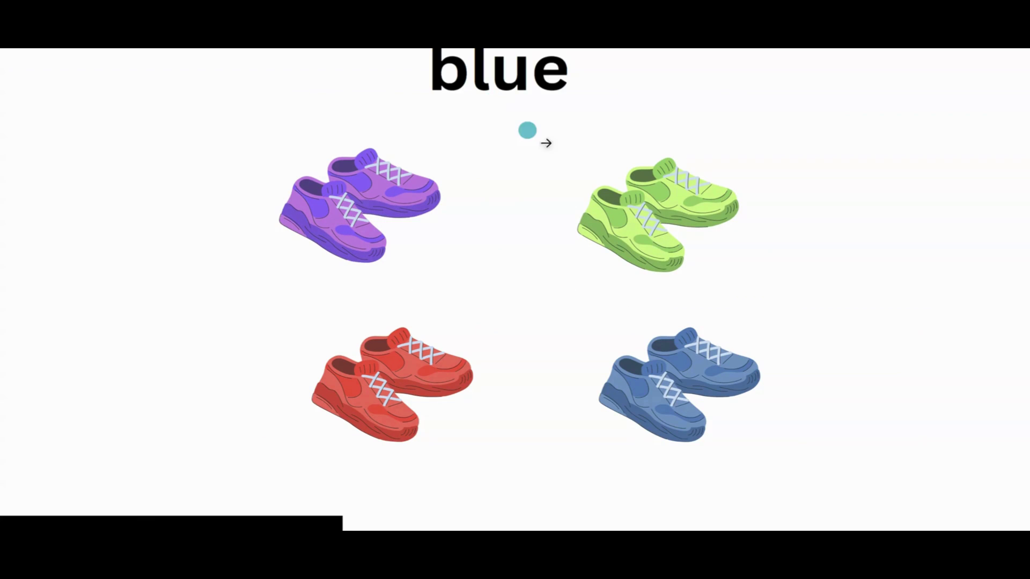
click(632, 212)
click(632, 211)
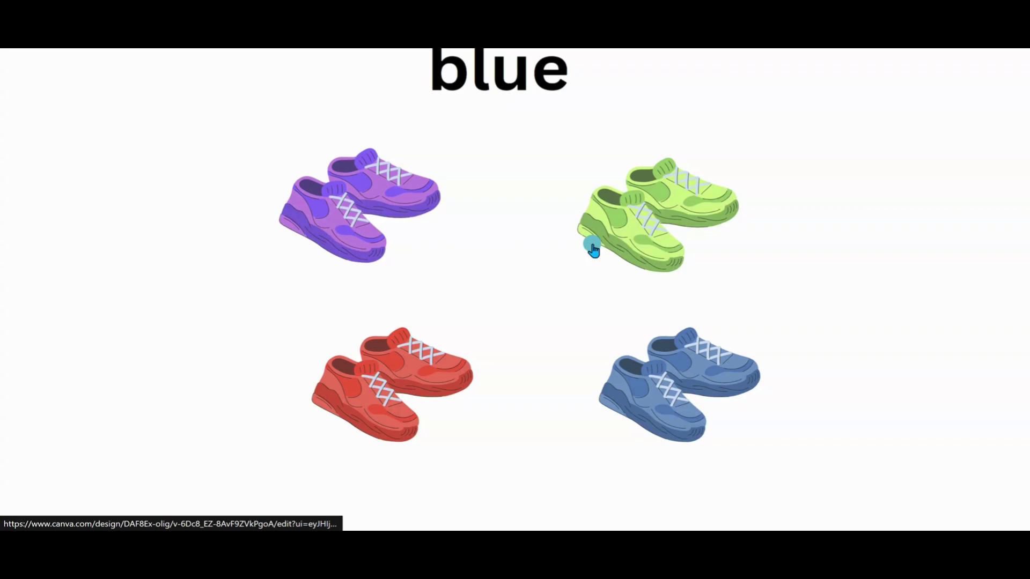
click(429, 392)
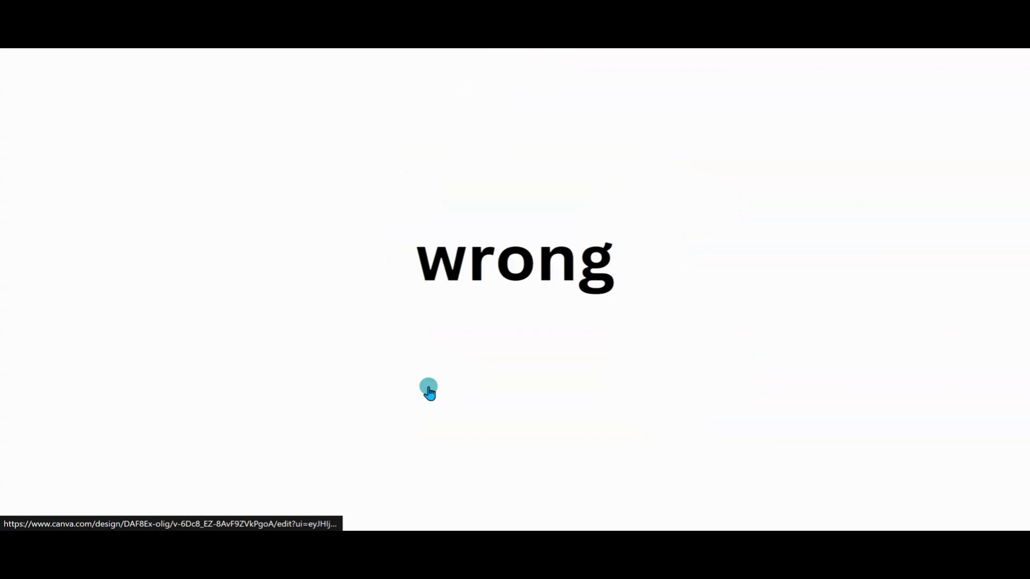
click(428, 392)
click(373, 215)
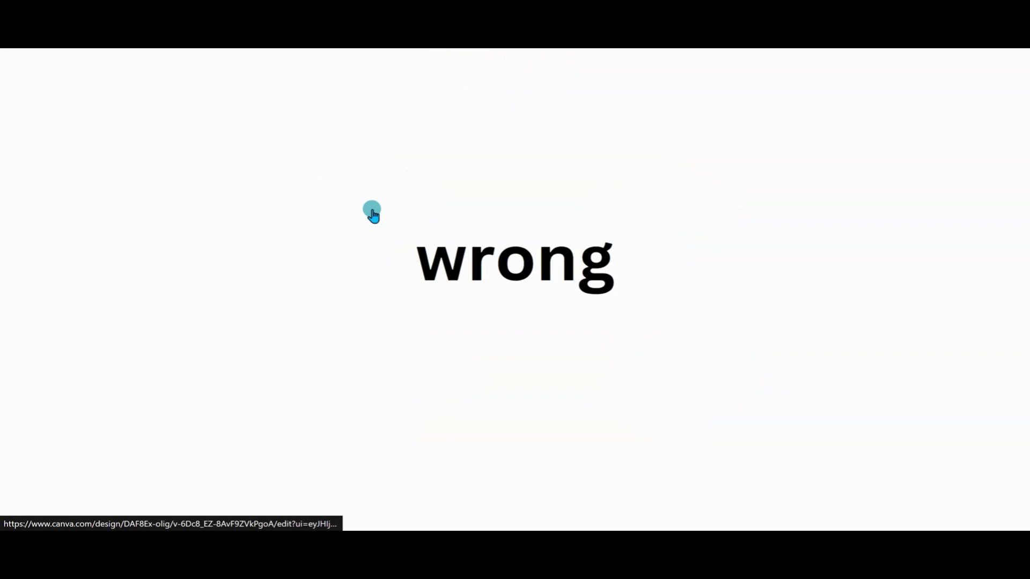
click(505, 258)
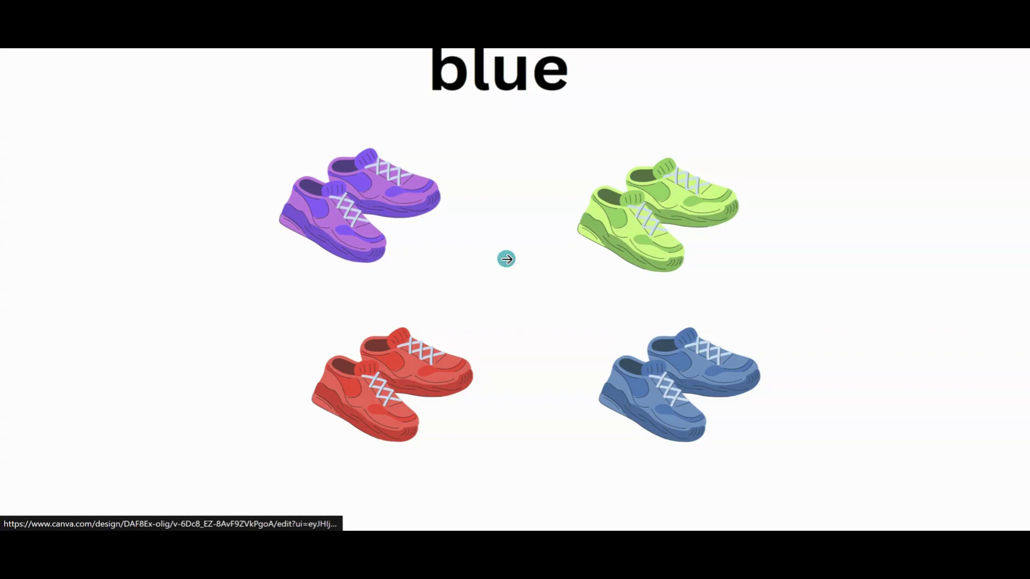
click(644, 374)
click(644, 374)
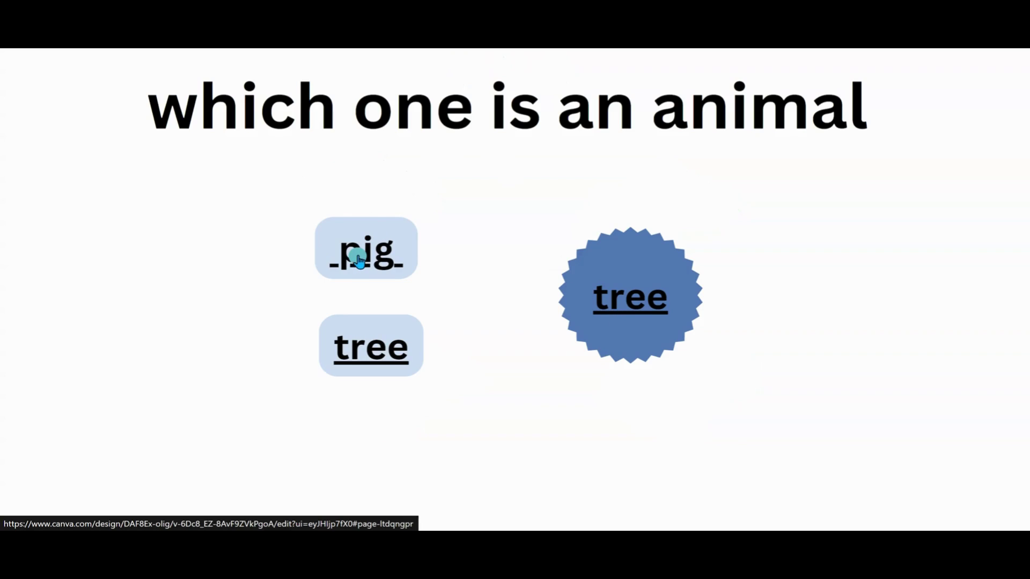
- Test the "which one is an animal" question with both tree answers and the pig, continue past the correct page, and exit the presentation
click(375, 359)
click(515, 262)
click(612, 310)
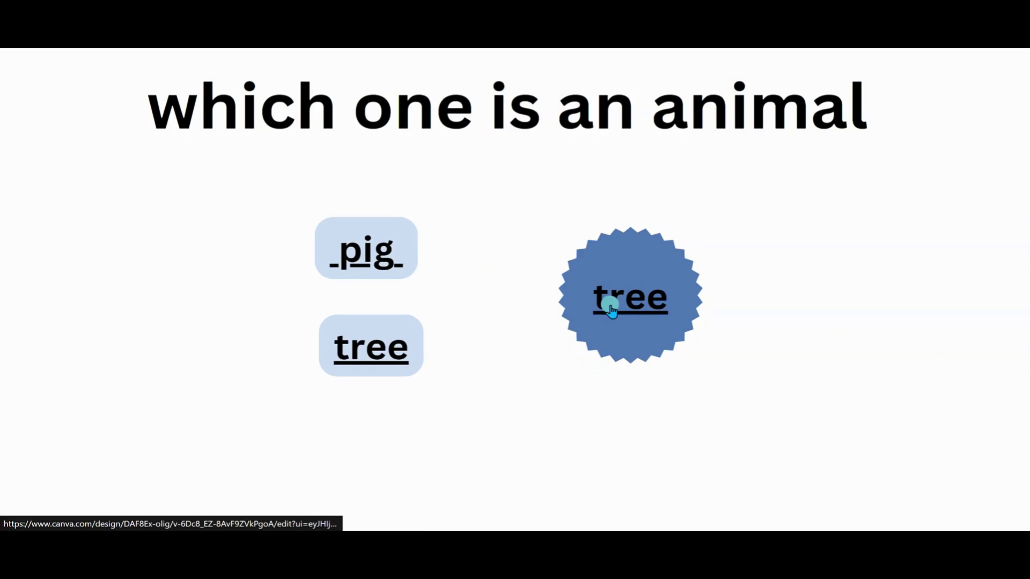
click(570, 280)
click(379, 271)
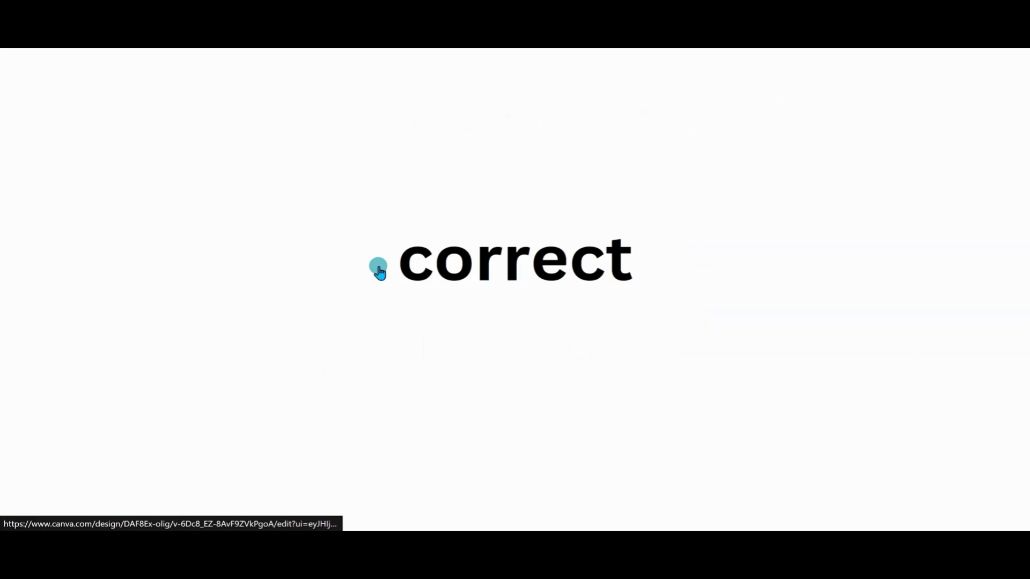
click(524, 270)
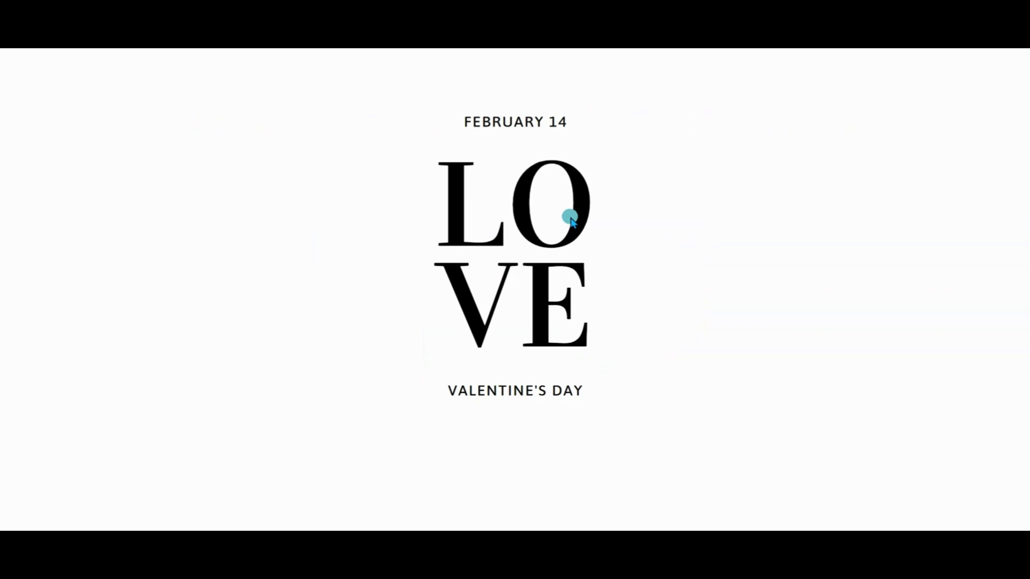
key(Escape)
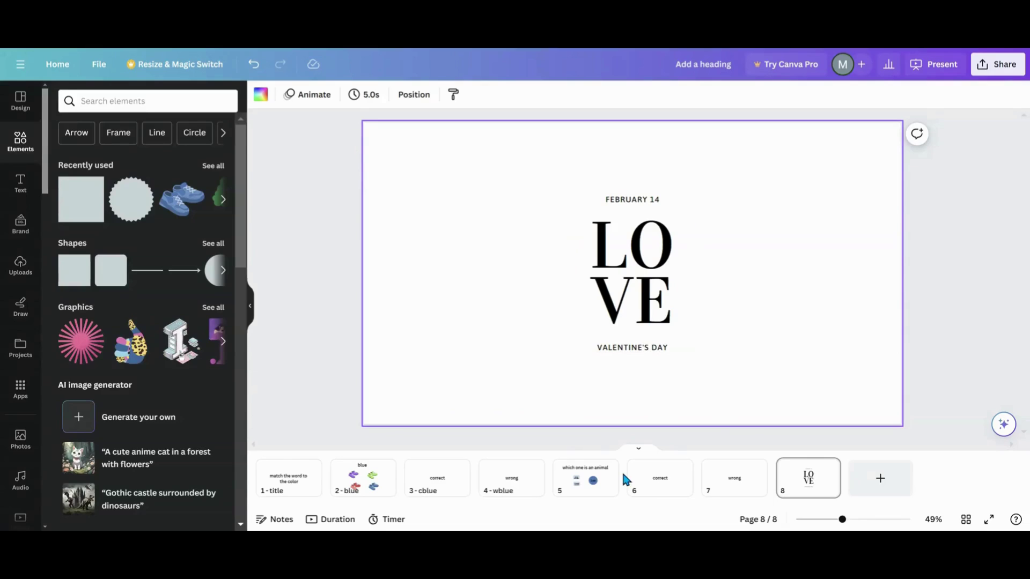
- Remove the underline from the linked "pig" and "tree" answer texts on the "which one is an animal" page 5
click(598, 484)
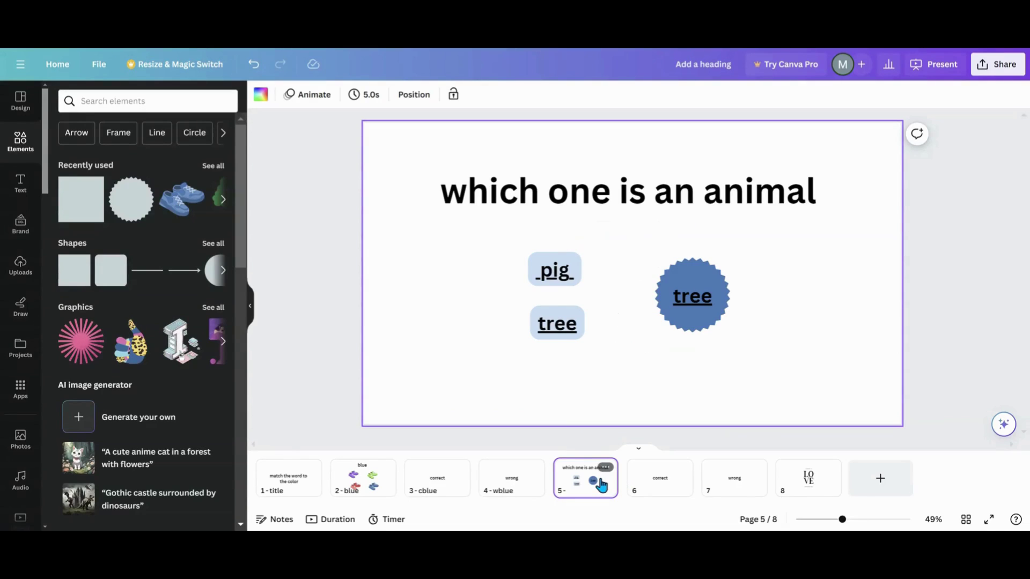
click(566, 282)
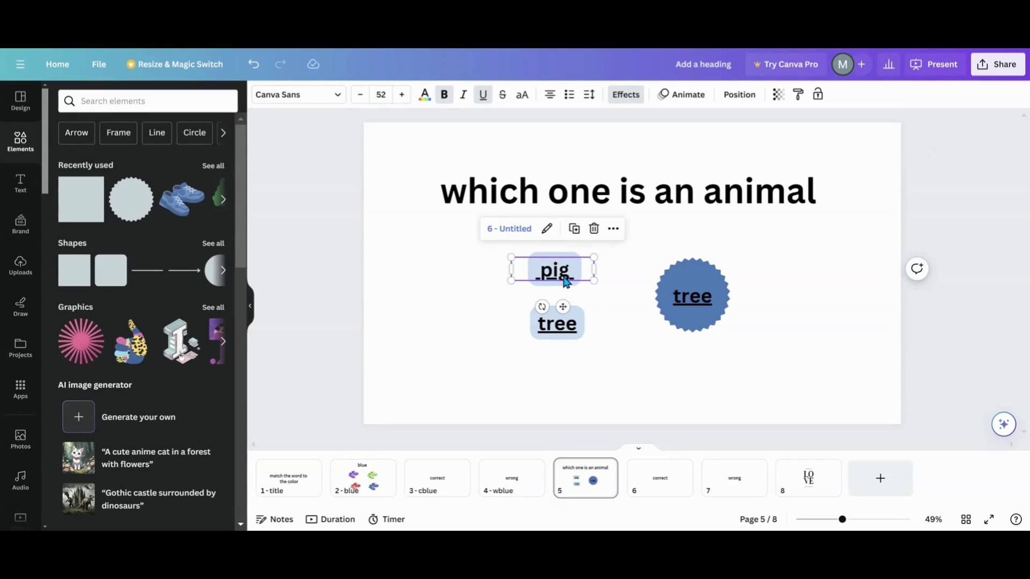
double_click(564, 276)
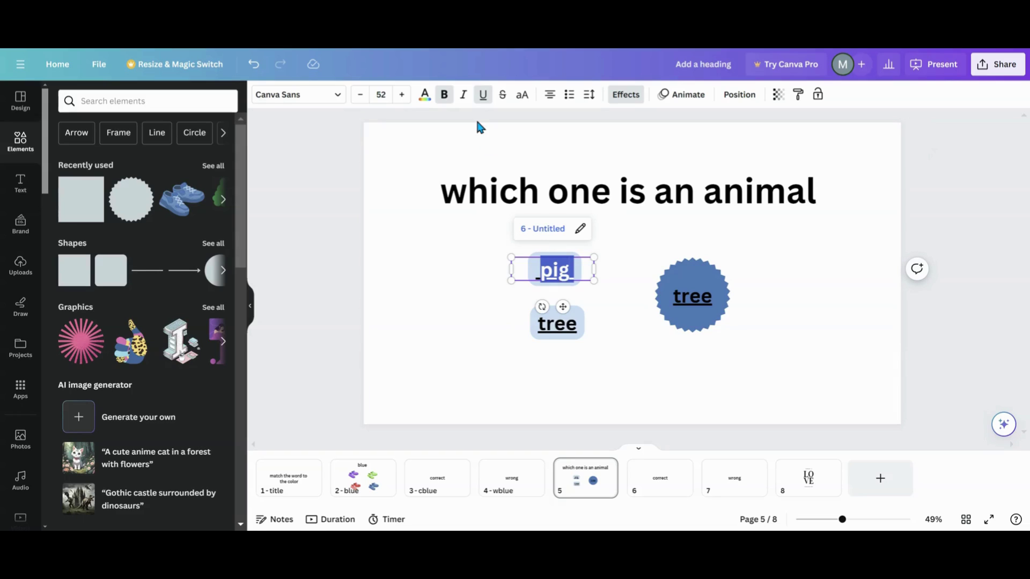
click(540, 271)
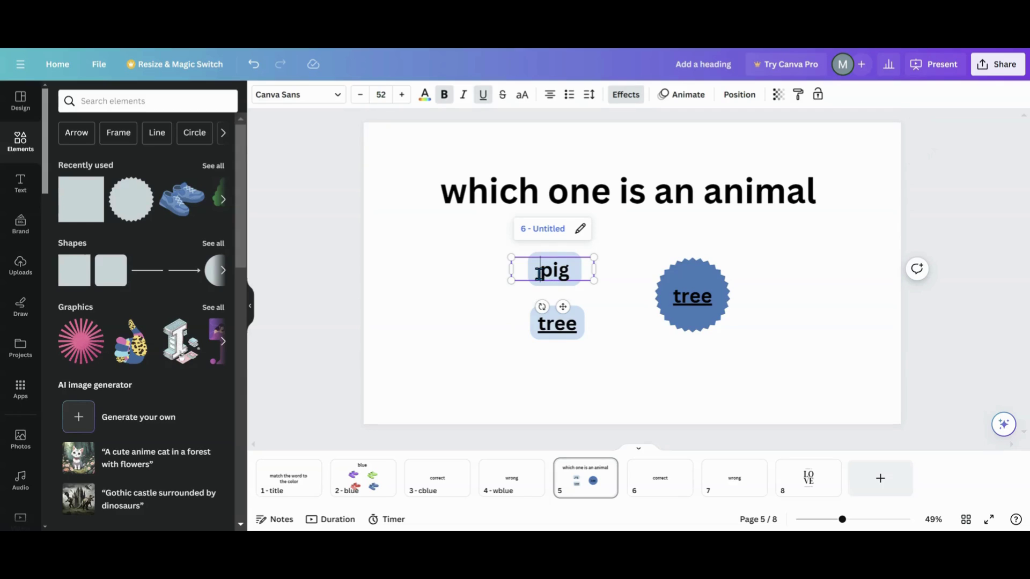
click(558, 328)
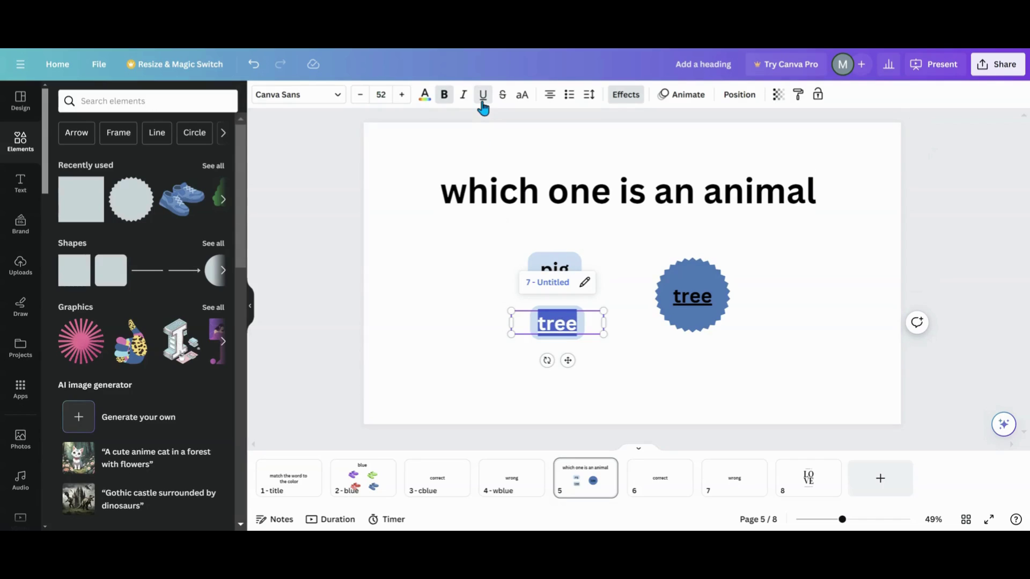
double_click(692, 296)
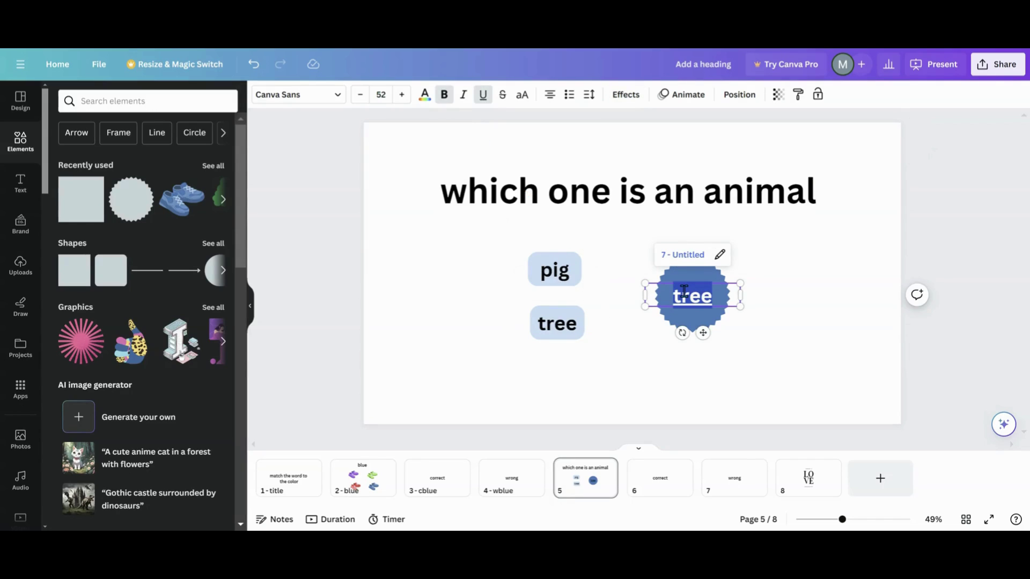
click(467, 268)
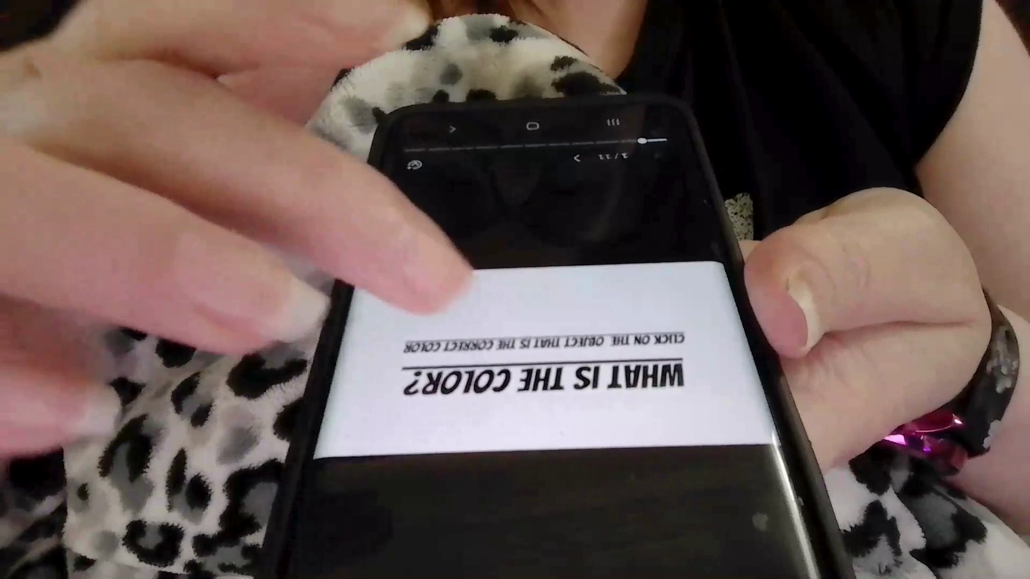
click(455, 292)
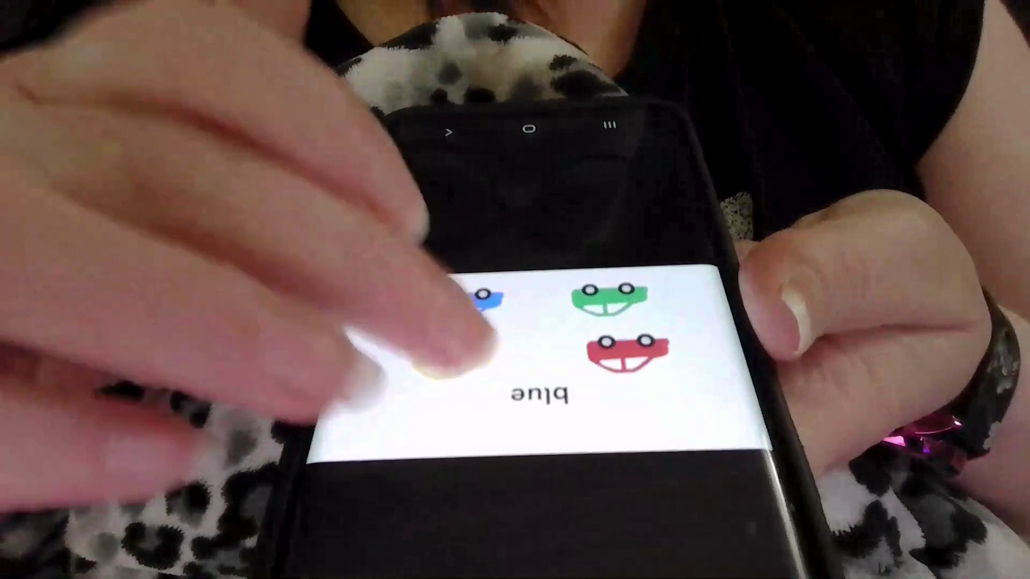
click(471, 306)
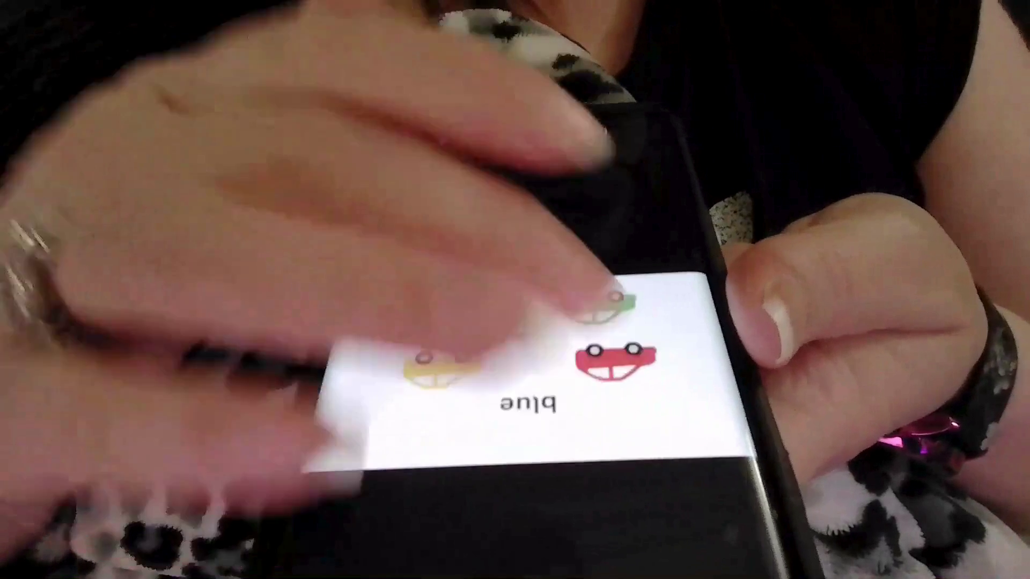
click(609, 300)
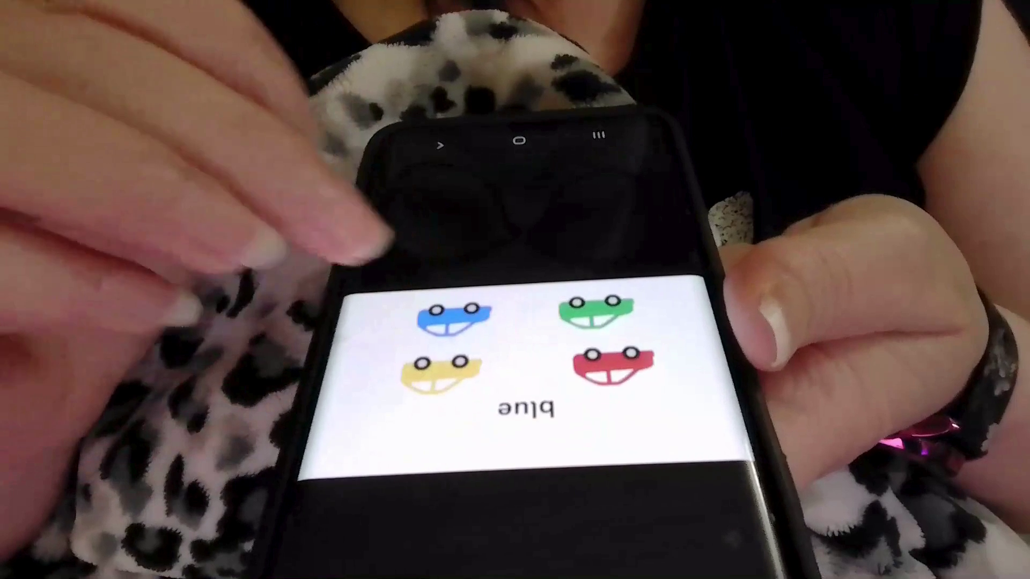
click(453, 316)
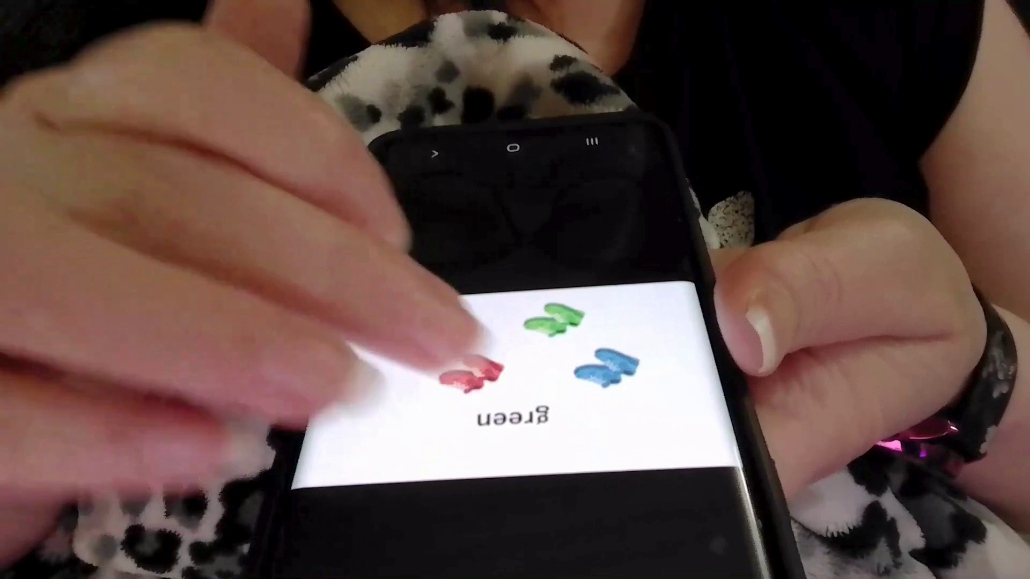
click(470, 371)
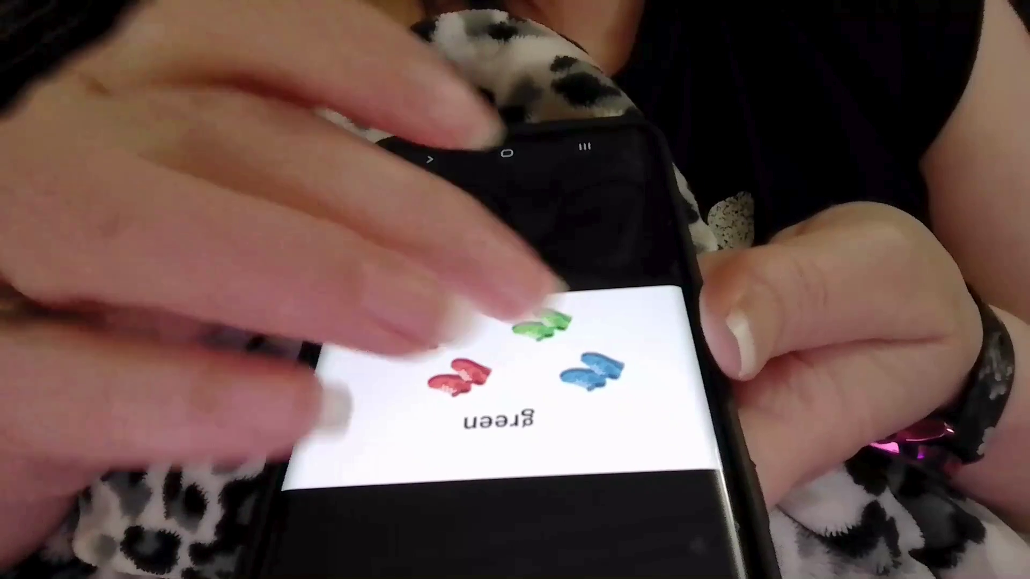
click(464, 371)
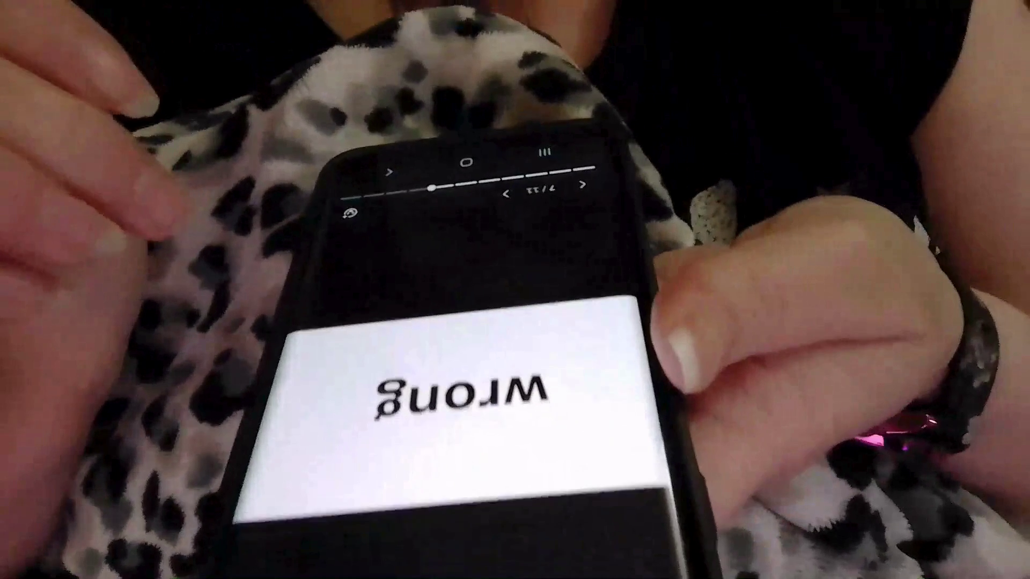